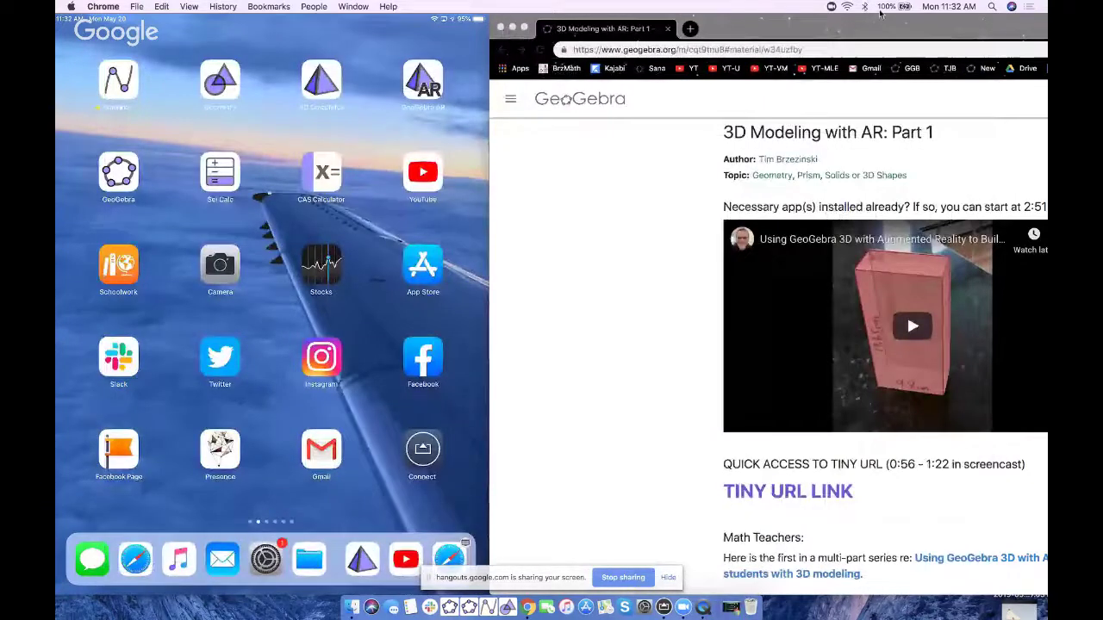
# - Bring the lesson browser window forward, shift it left, and scroll down to the prism applet
pyautogui.click(859, 28)
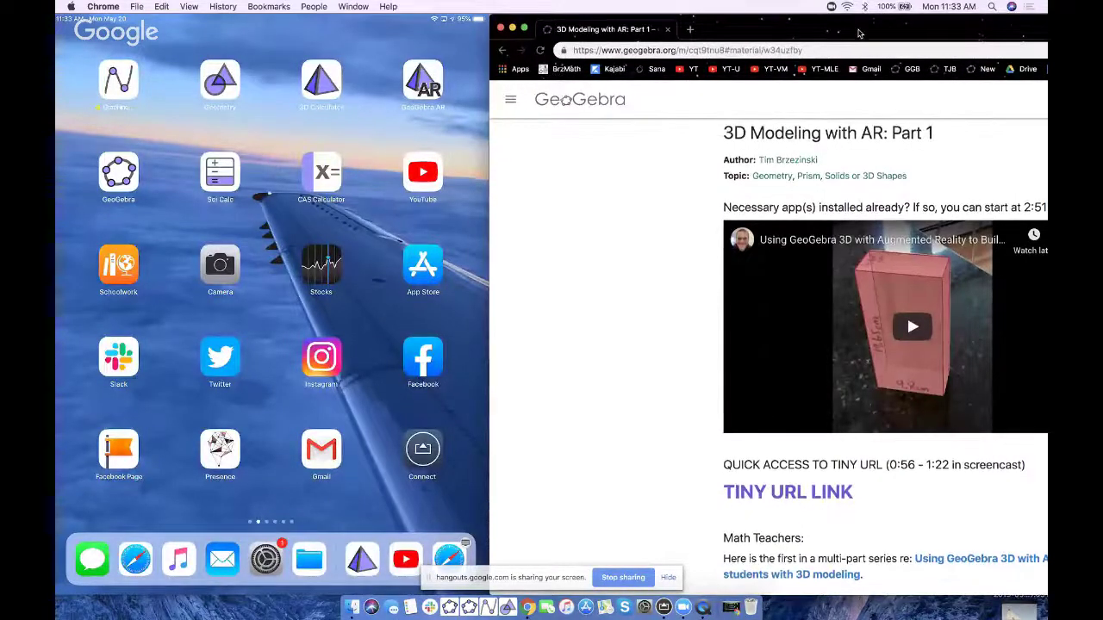
pyautogui.moveTo(851, 27); pyautogui.dragTo(642, 26)
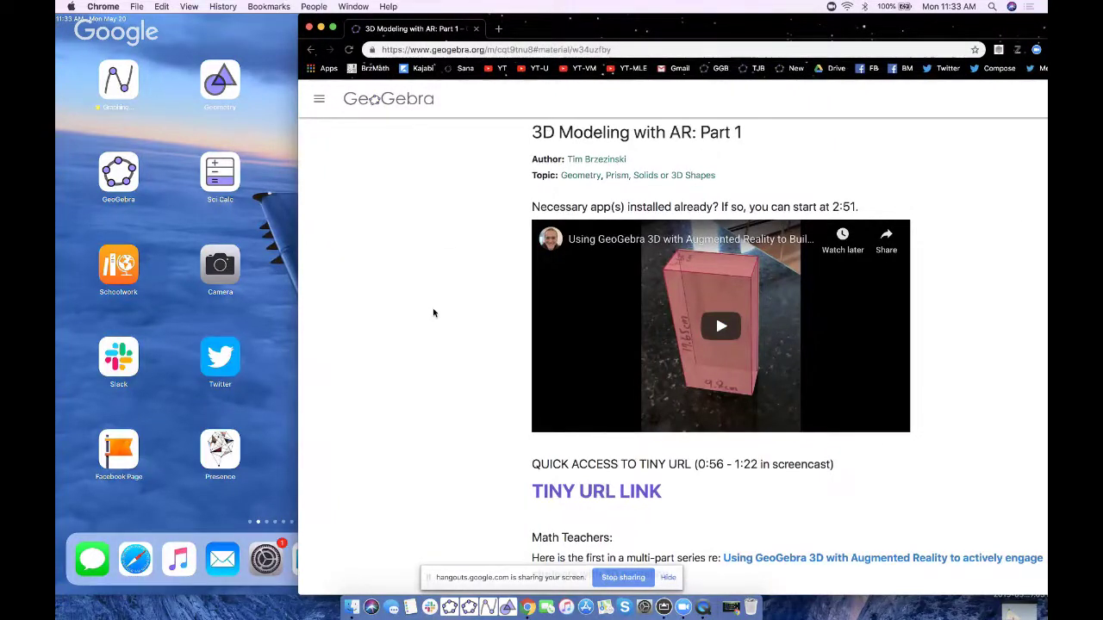
pyautogui.scroll(-3, 433, 313)
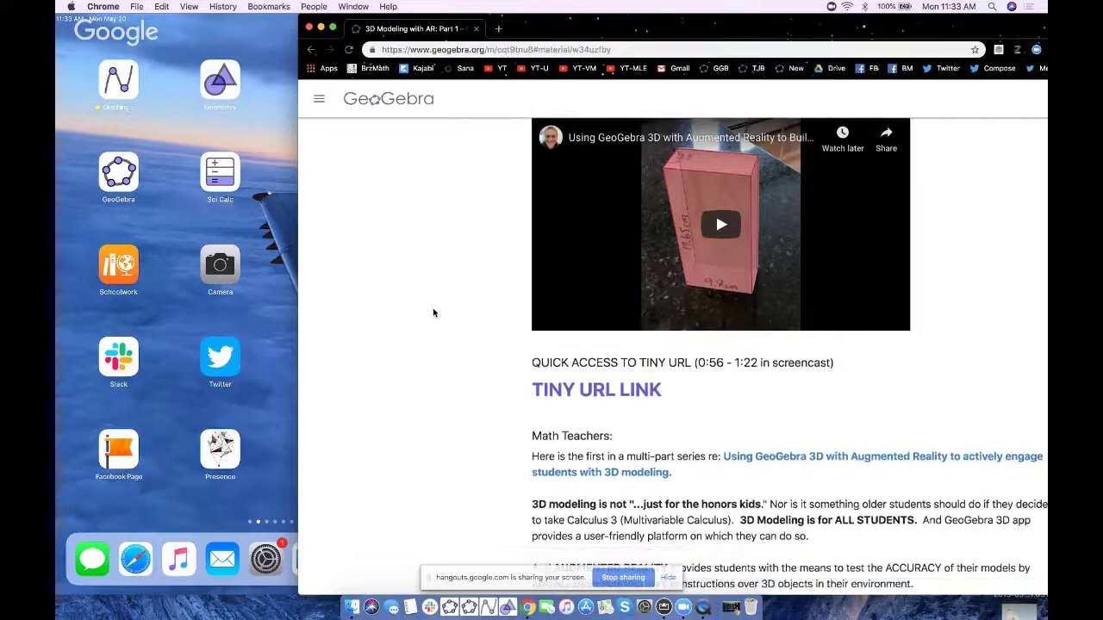
pyautogui.scroll(-12, 433, 313)
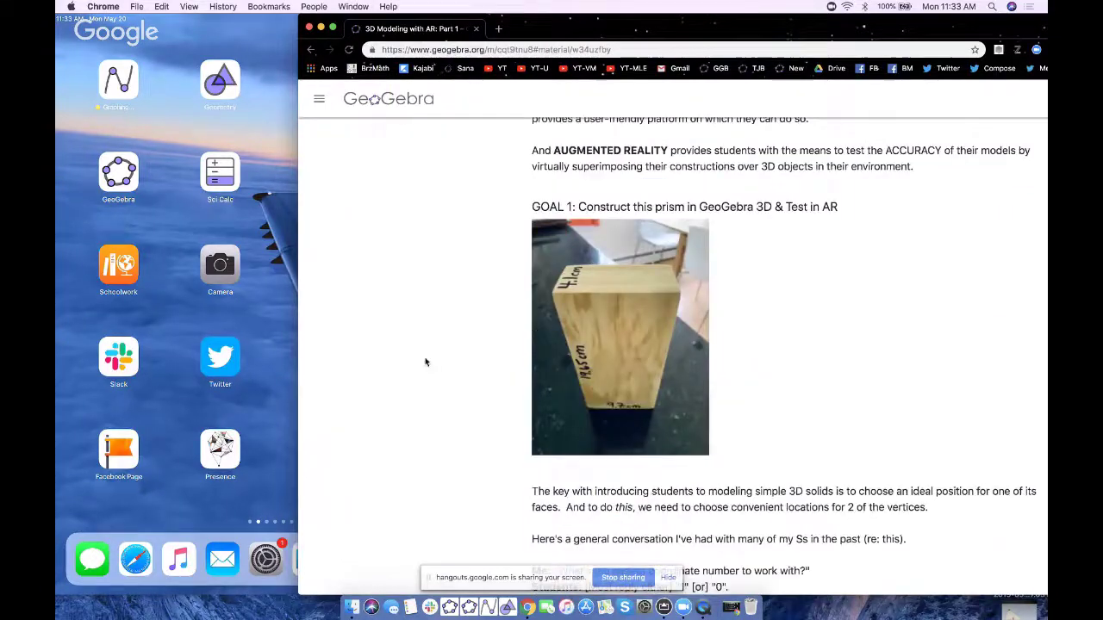
pyautogui.scroll(-15, 425, 361)
pyautogui.scroll(-15, 450, 384)
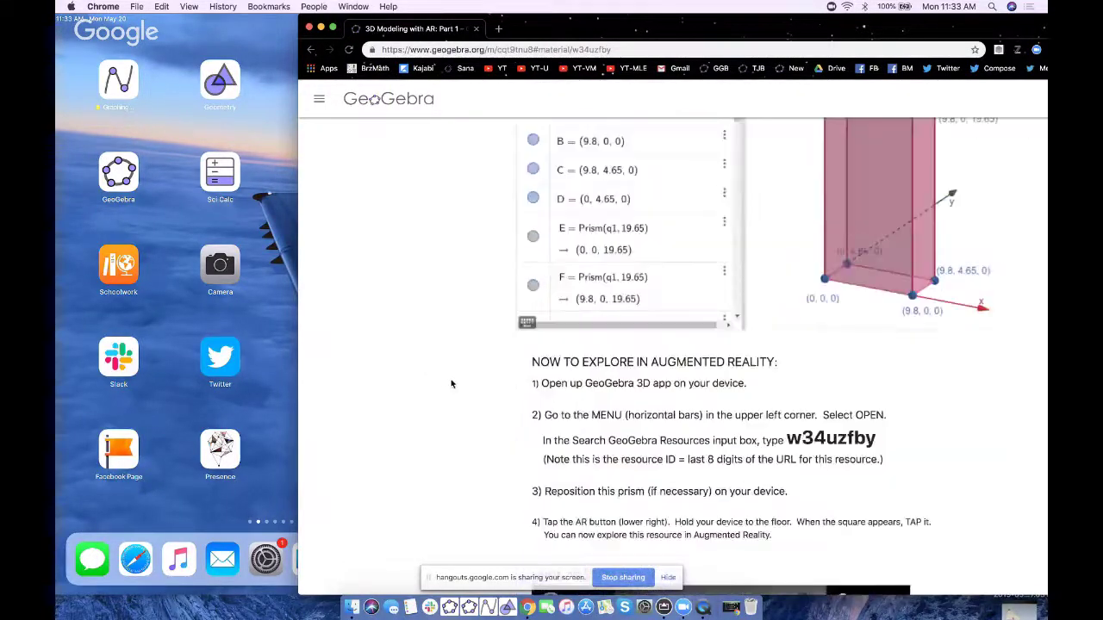
pyautogui.scroll(5, 451, 383)
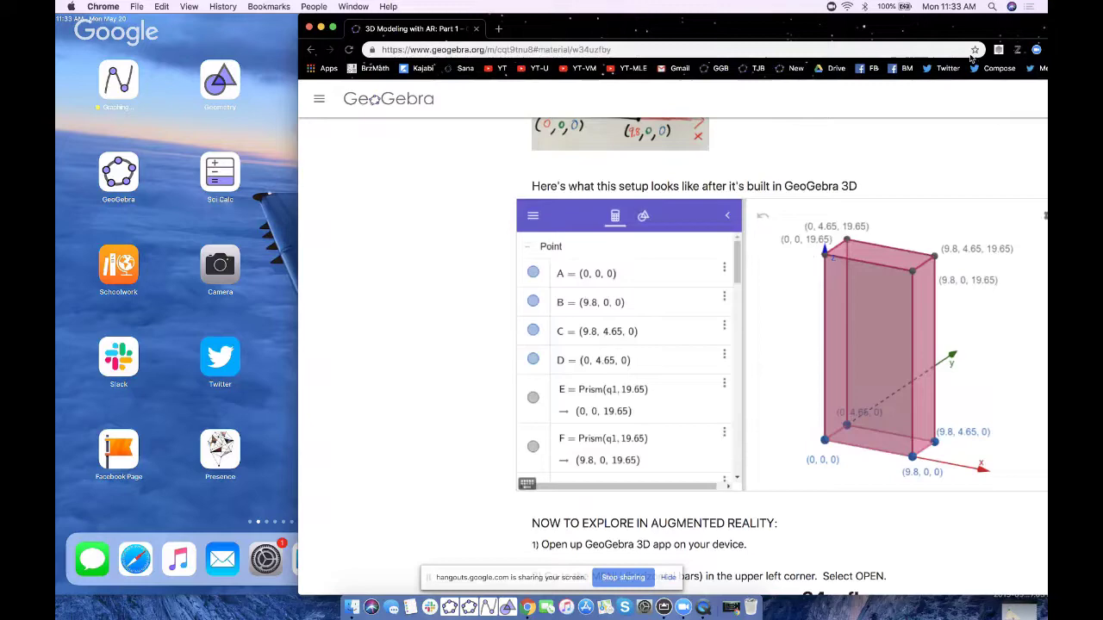
# - Maximize the browser, activate the embedded 9.8 × 4.65 × 19.65 prism applet, and rotate it
pyautogui.moveTo(933, 33); pyautogui.dragTo(921, 32)
pyautogui.doubleClick(921, 33)
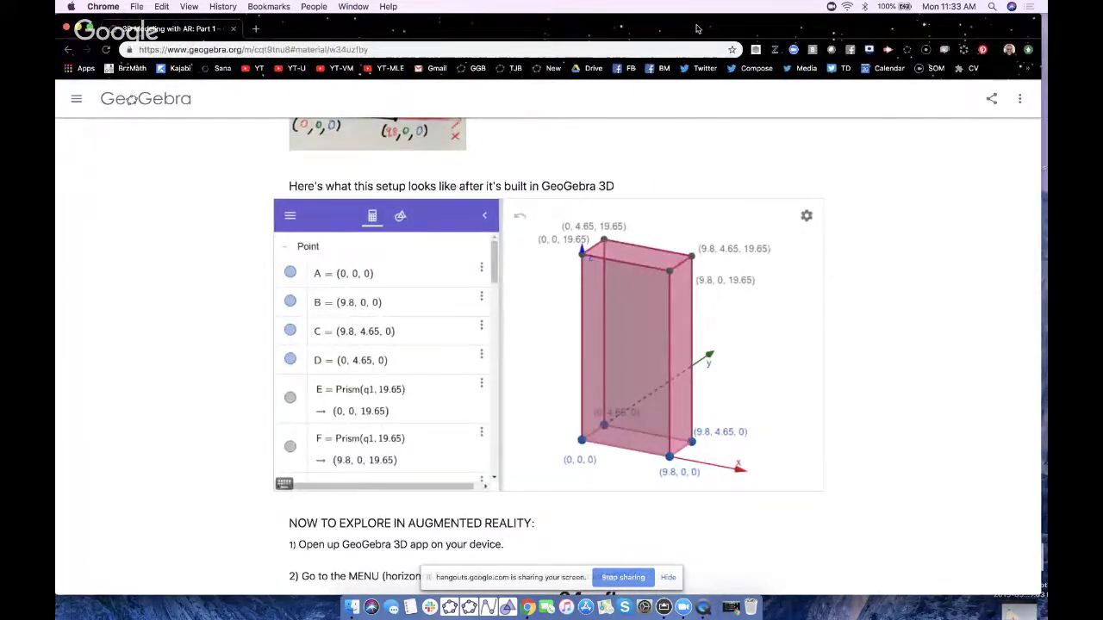
pyautogui.moveTo(694, 27); pyautogui.dragTo(697, 26)
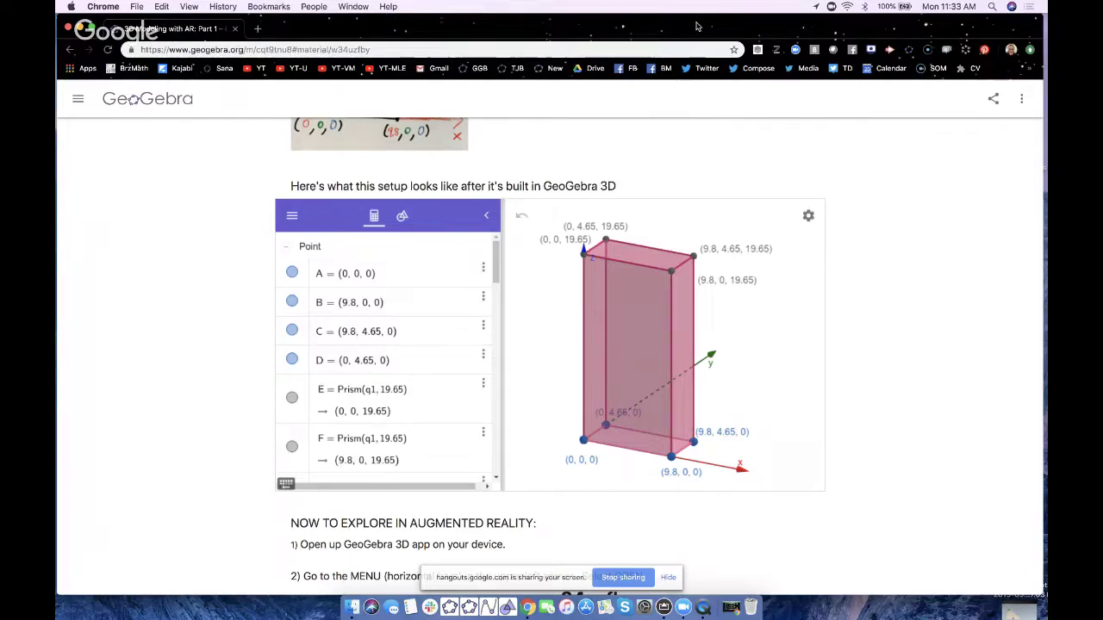
pyautogui.click(551, 343)
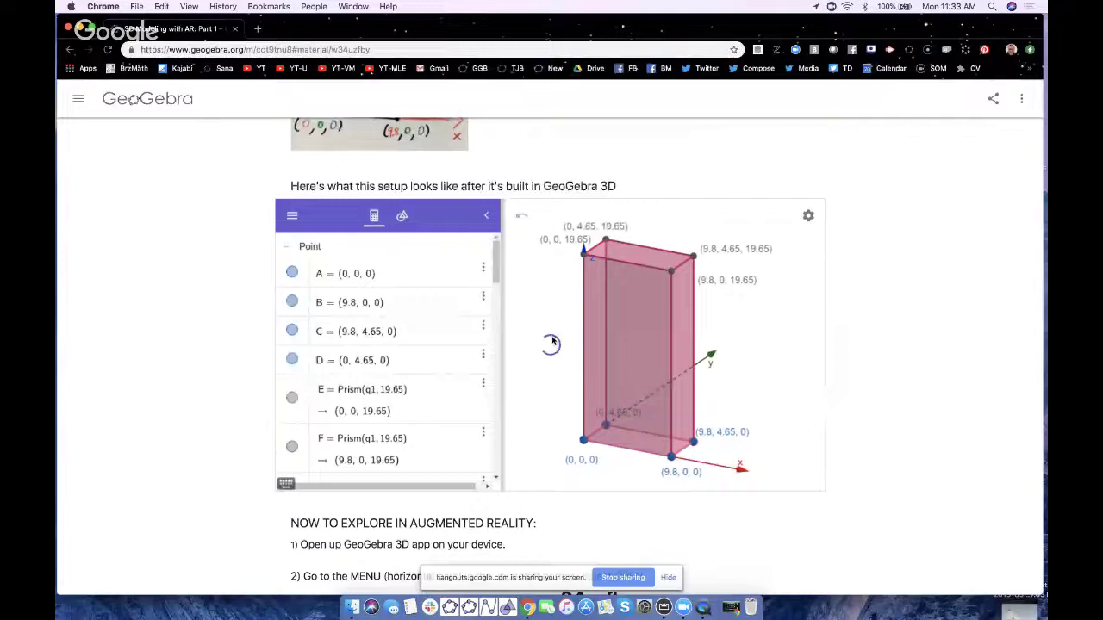
pyautogui.moveTo(552, 341)
pyautogui.mouseDown()
pyautogui.moveTo(571, 339)
pyautogui.moveTo(559, 342)
pyautogui.mouseUp()
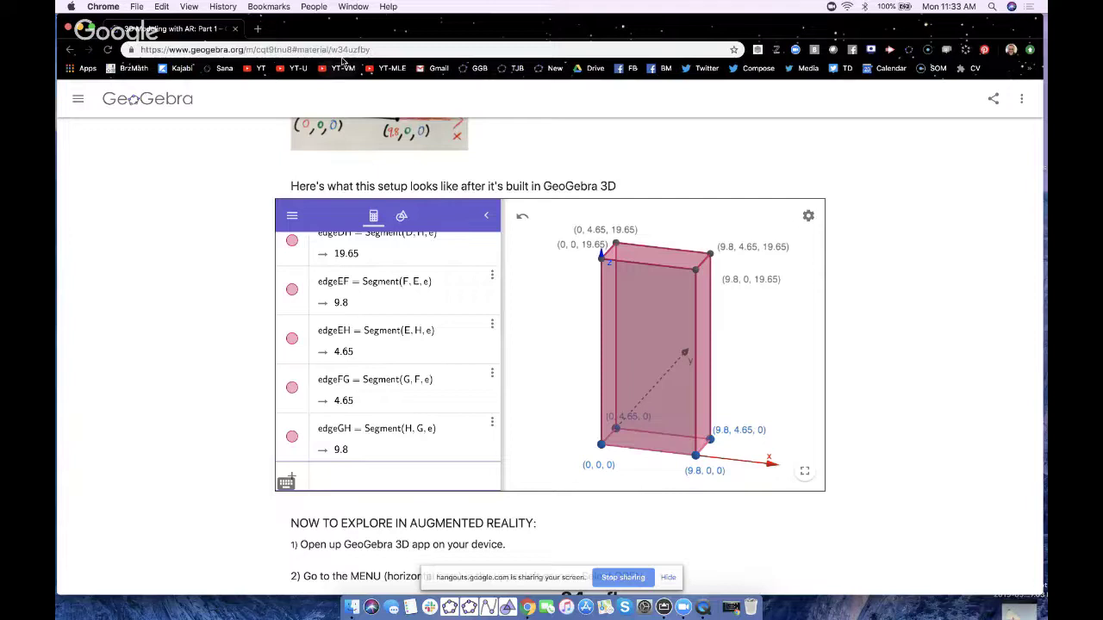
# - Open the prism material in the standalone 3D Calculator app and sign in with Google
pyautogui.click(1022, 99)
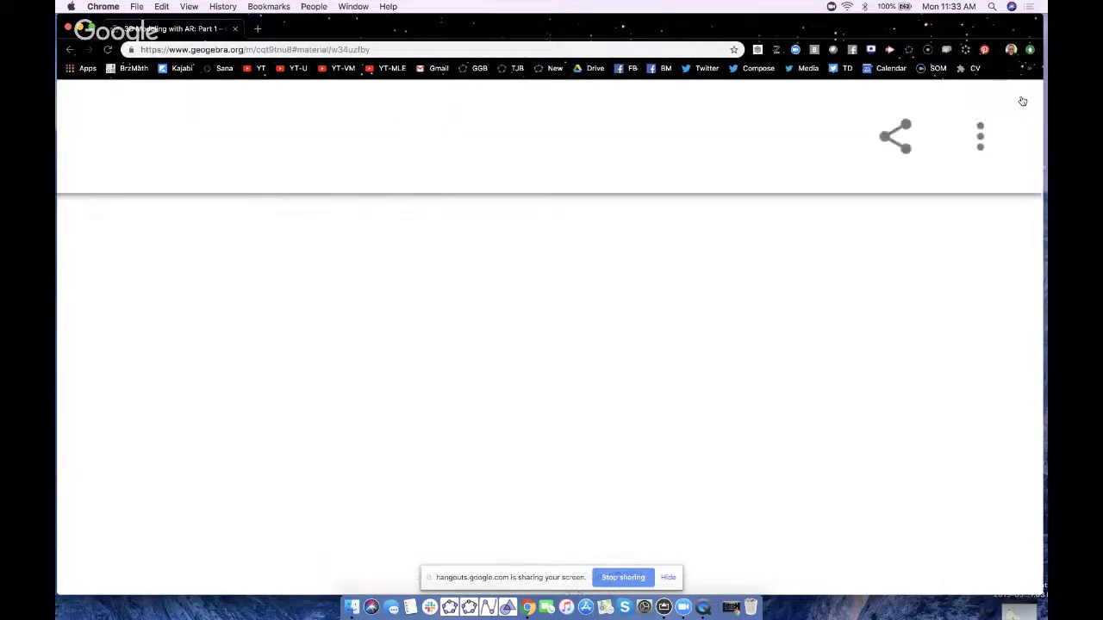
pyautogui.click(979, 142)
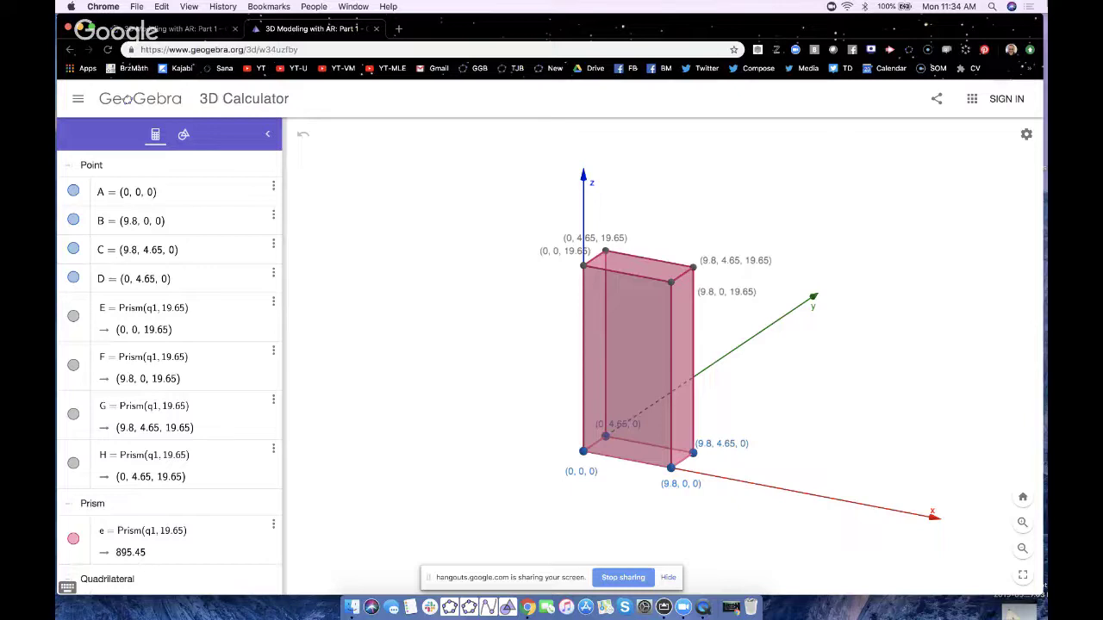
pyautogui.click(1005, 100)
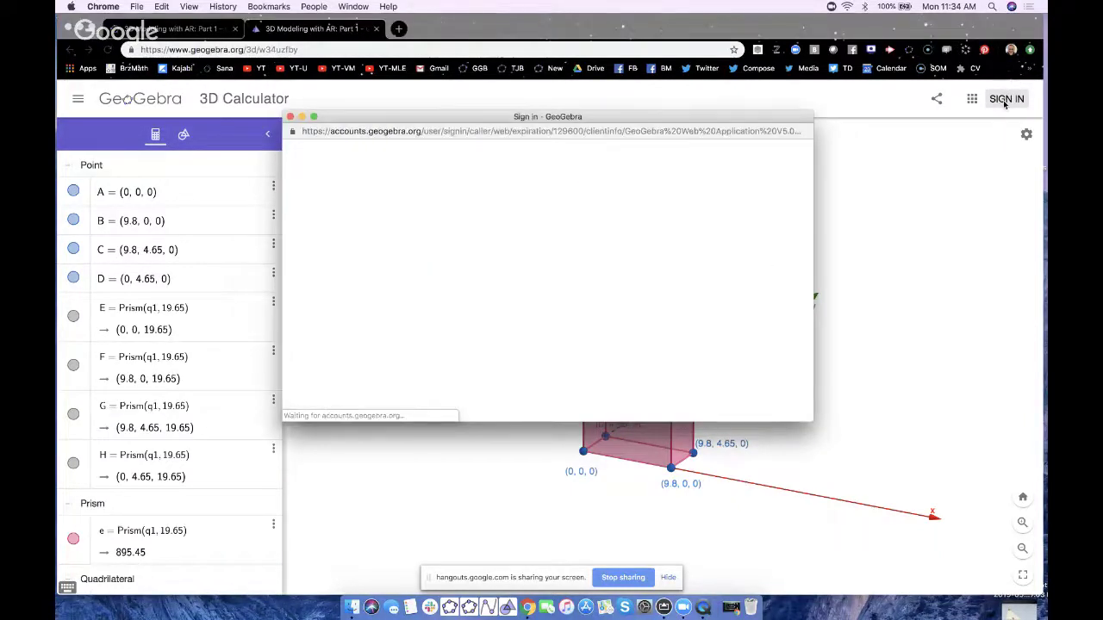
pyautogui.click(619, 286)
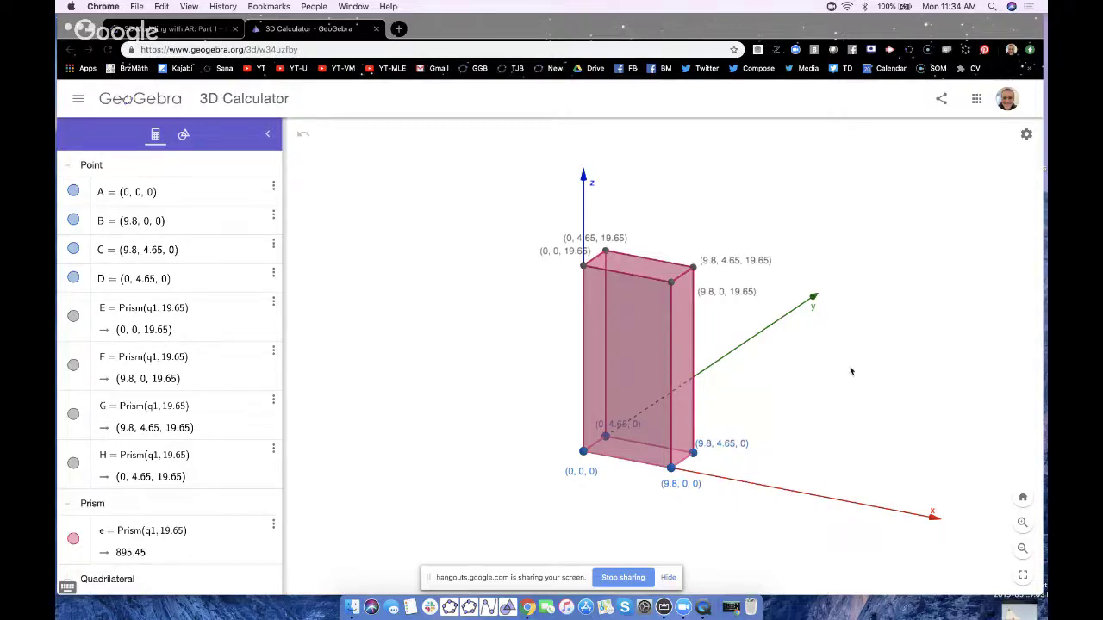
# - Rotate the prism, then narrow the browser to reveal the iPad camera view of the wooden blocks
pyautogui.moveTo(815, 378); pyautogui.dragTo(621, 397)
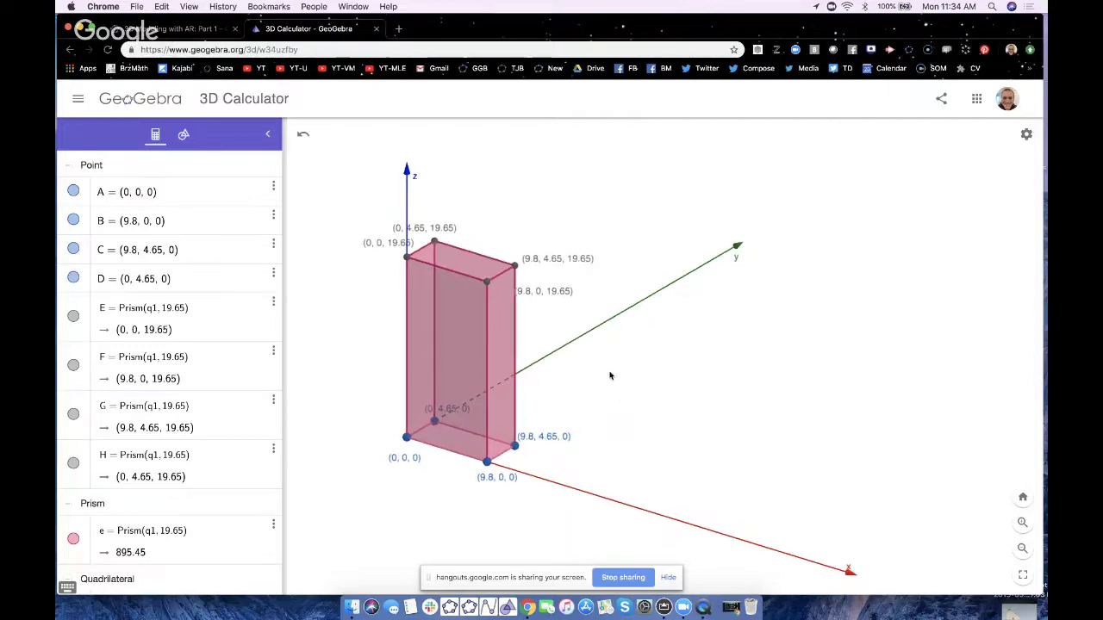
pyautogui.moveTo(58, 109); pyautogui.dragTo(485, 109)
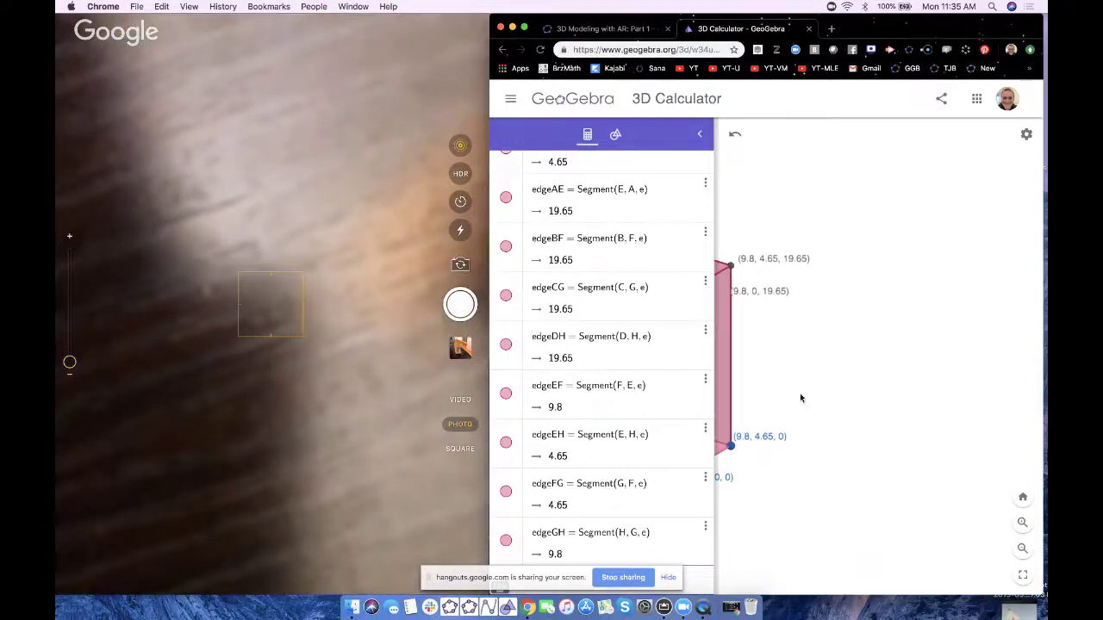
# - Pan the 3D view, narrow the algebra panel, and scroll the list back to the top
pyautogui.moveTo(800, 398); pyautogui.dragTo(926, 382)
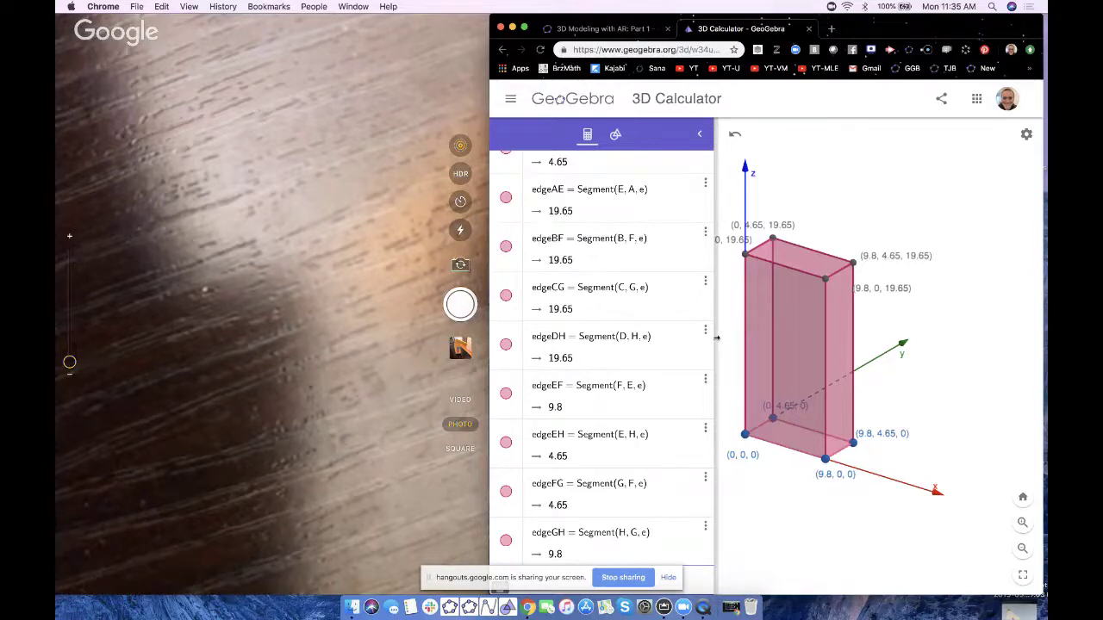
pyautogui.moveTo(716, 338); pyautogui.dragTo(677, 340)
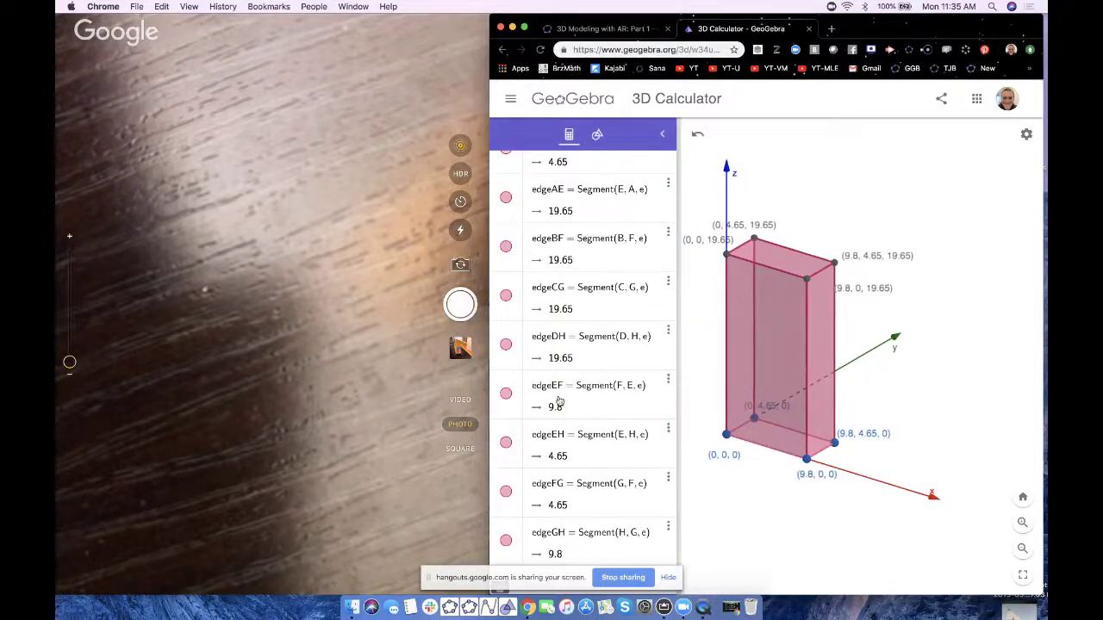
pyautogui.scroll(15, 534, 406)
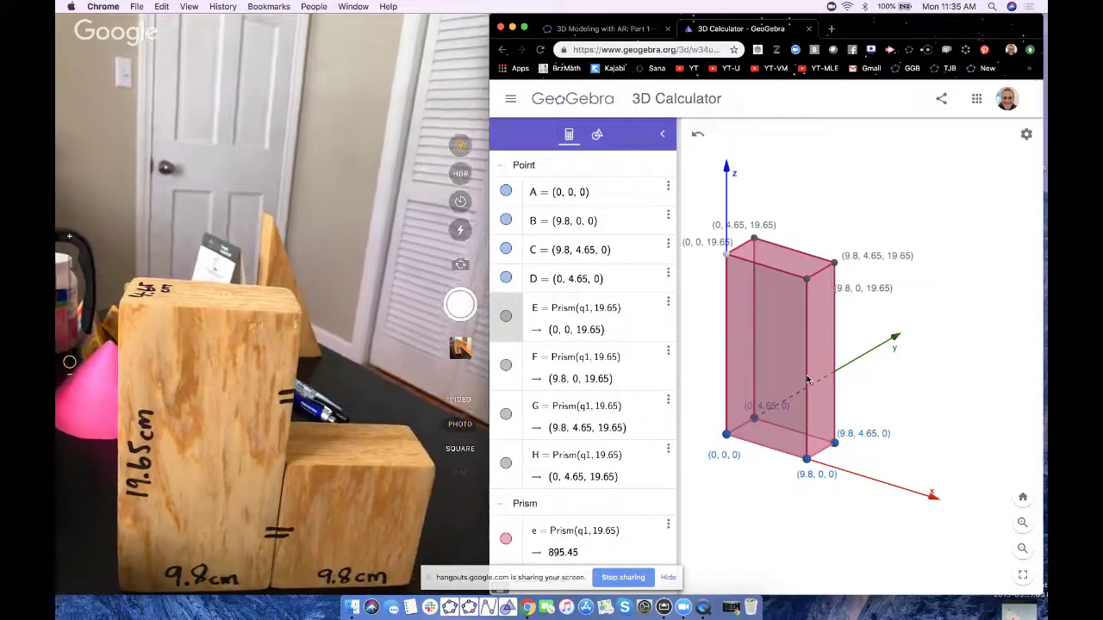
# - Switch to the Tools panel, expand MORE, and browse the full construction tool list
pyautogui.click(598, 136)
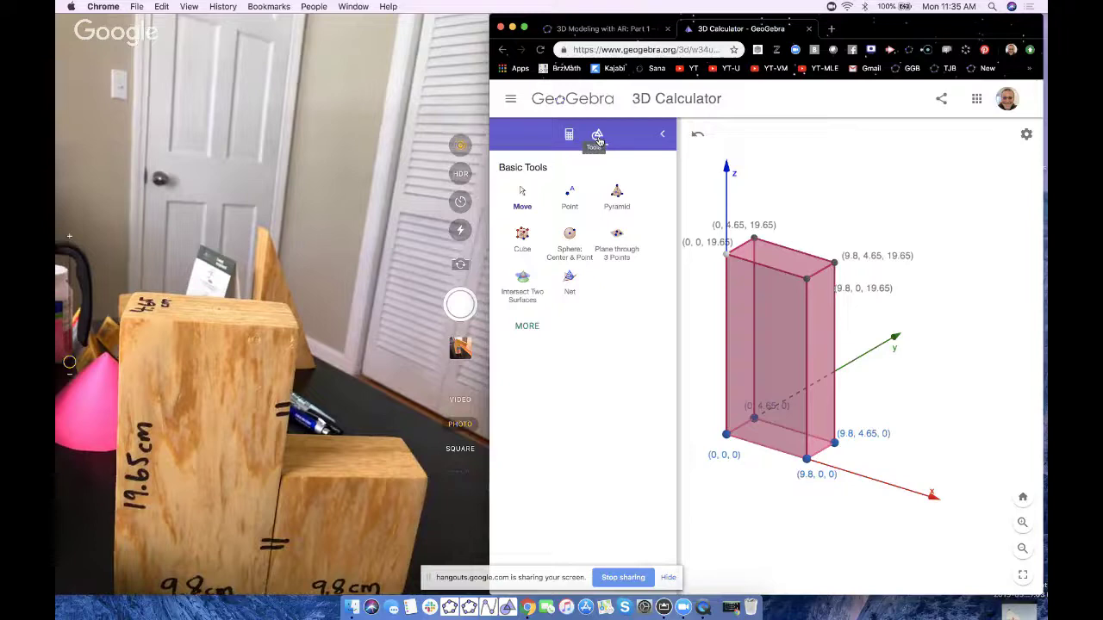
pyautogui.click(527, 325)
pyautogui.scroll(-8, 555, 400)
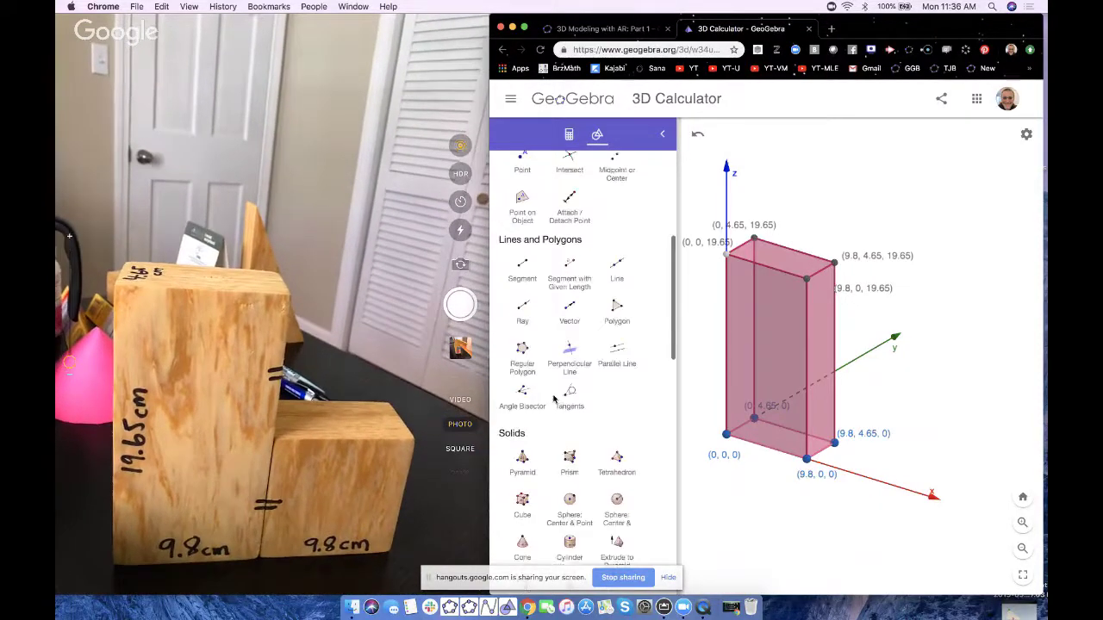
pyautogui.scroll(-7, 555, 400)
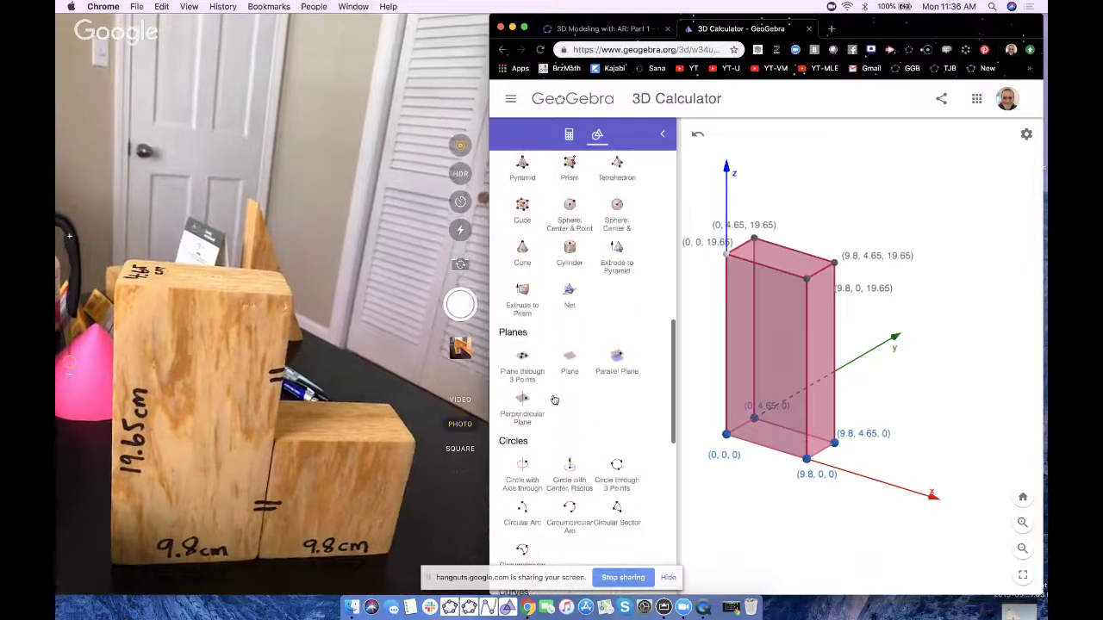
pyautogui.scroll(-9, 554, 399)
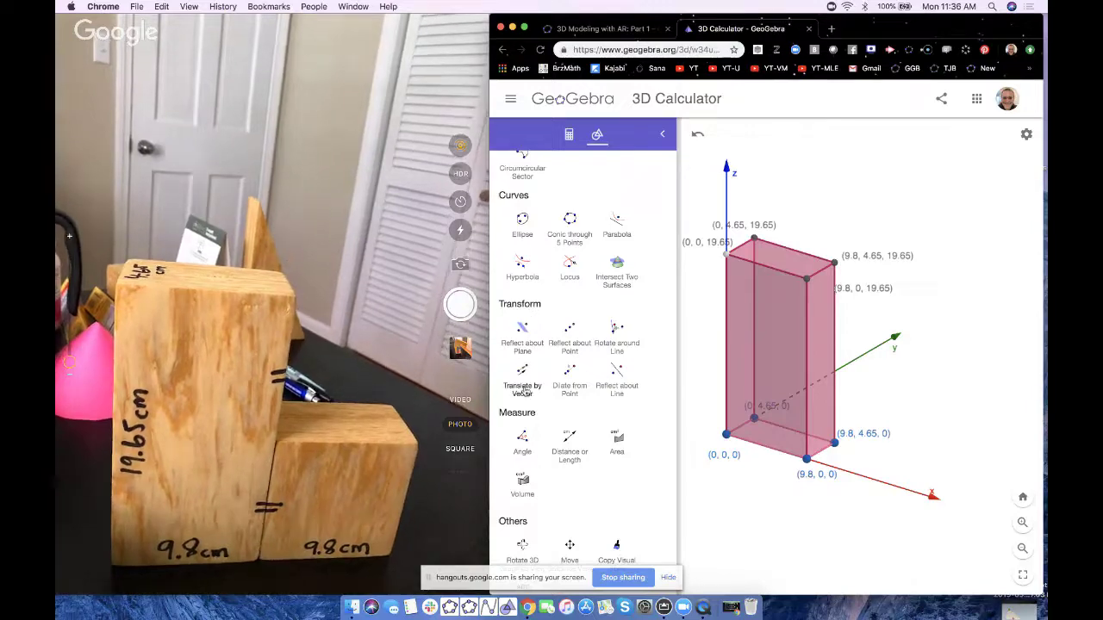
pyautogui.keyDown('ctrl'); pyautogui.scroll(5, 526, 385); pyautogui.keyUp('ctrl')
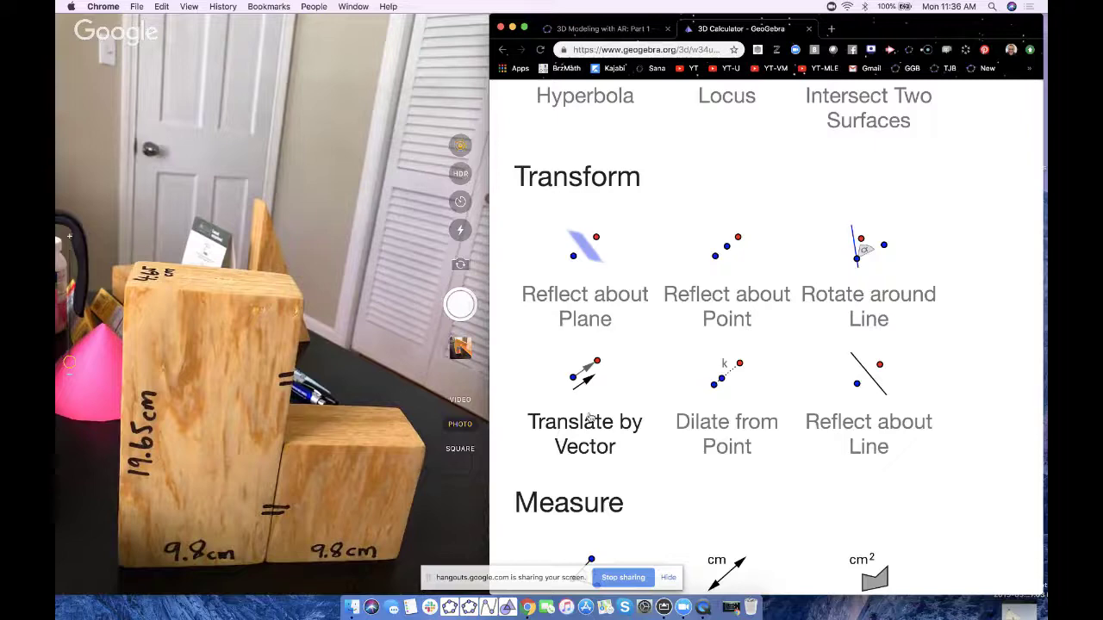
pyautogui.keyDown('ctrl'); pyautogui.scroll(-5, 588, 417); pyautogui.keyUp('ctrl')
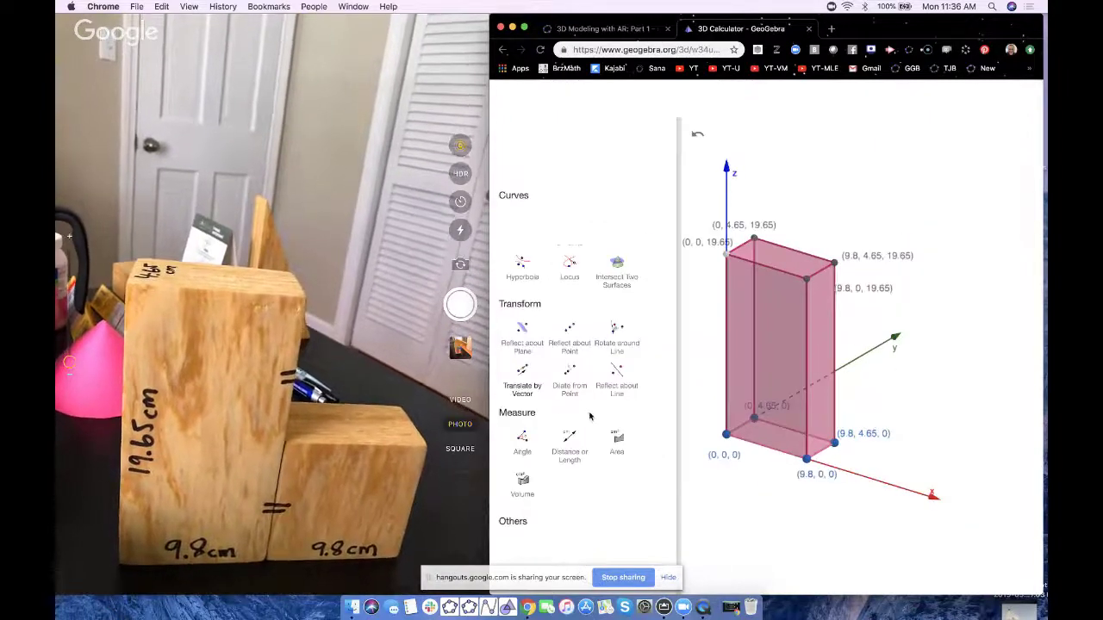
pyautogui.scroll(8, 589, 417)
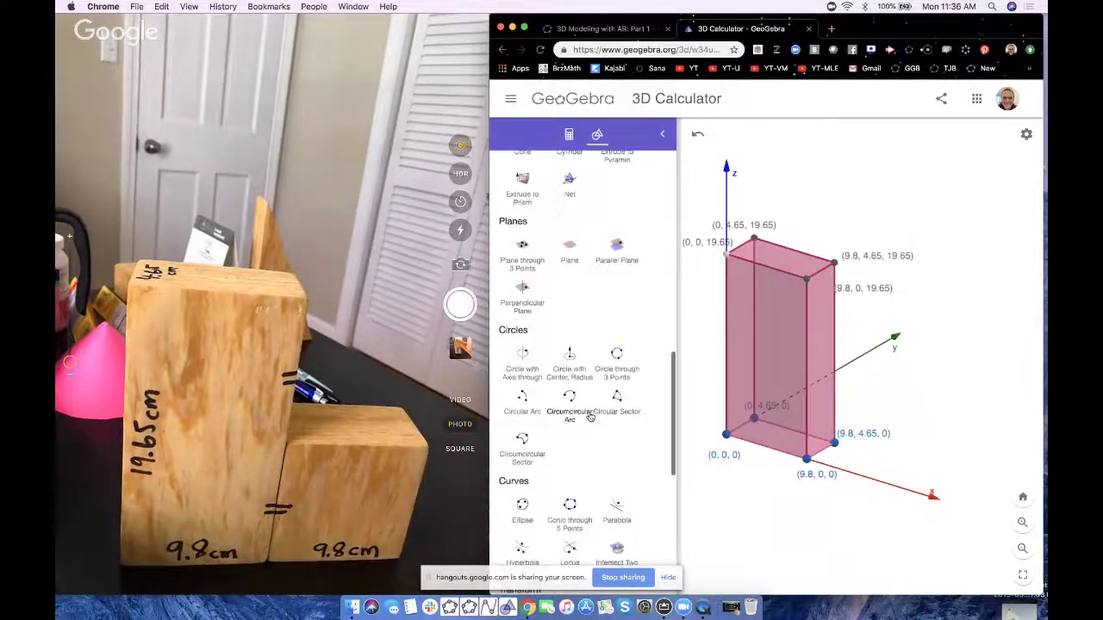
pyautogui.scroll(5, 590, 417)
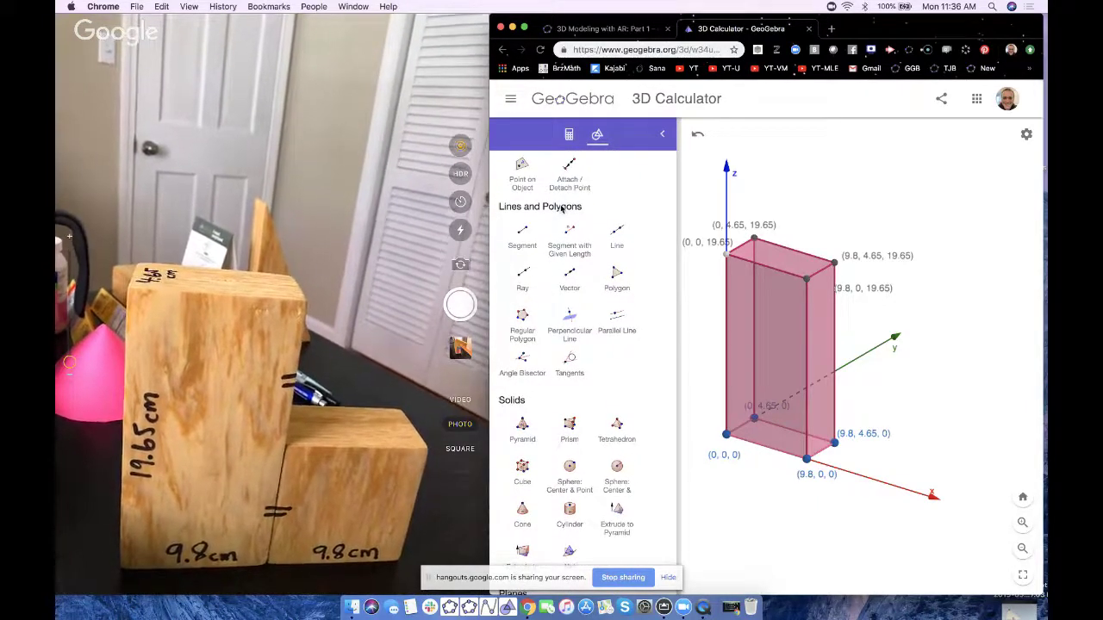
# - With the Vector tool, draw a vector from point (0, 0, 0) to point (9.8, 0, 0)
pyautogui.click(570, 278)
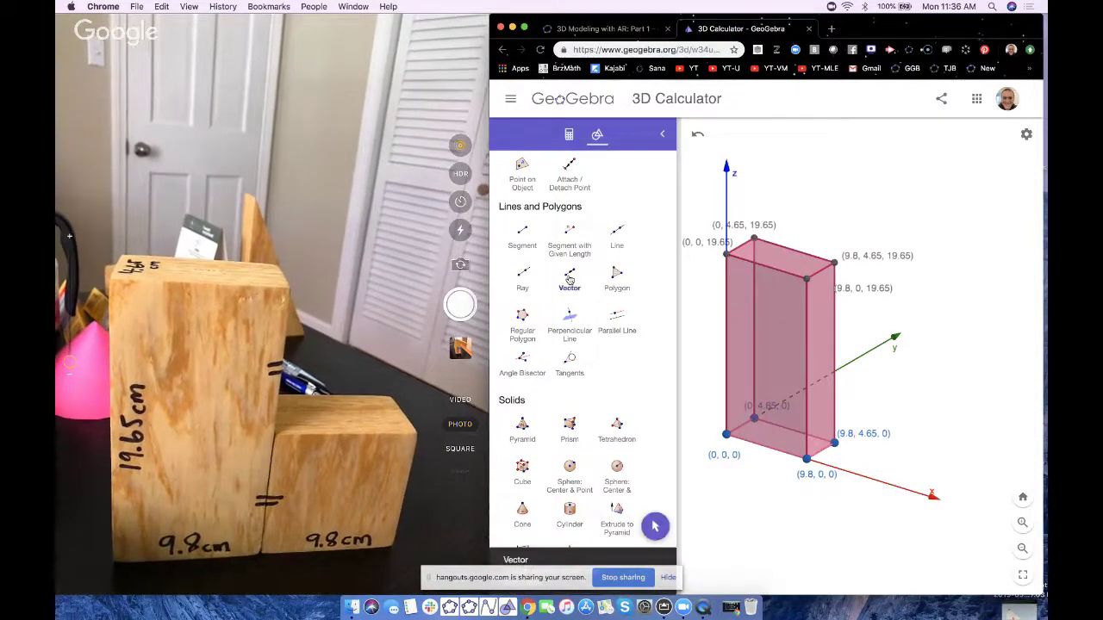
pyautogui.keyDown('ctrl'); pyautogui.scroll(5, 570, 278); pyautogui.keyUp('ctrl')
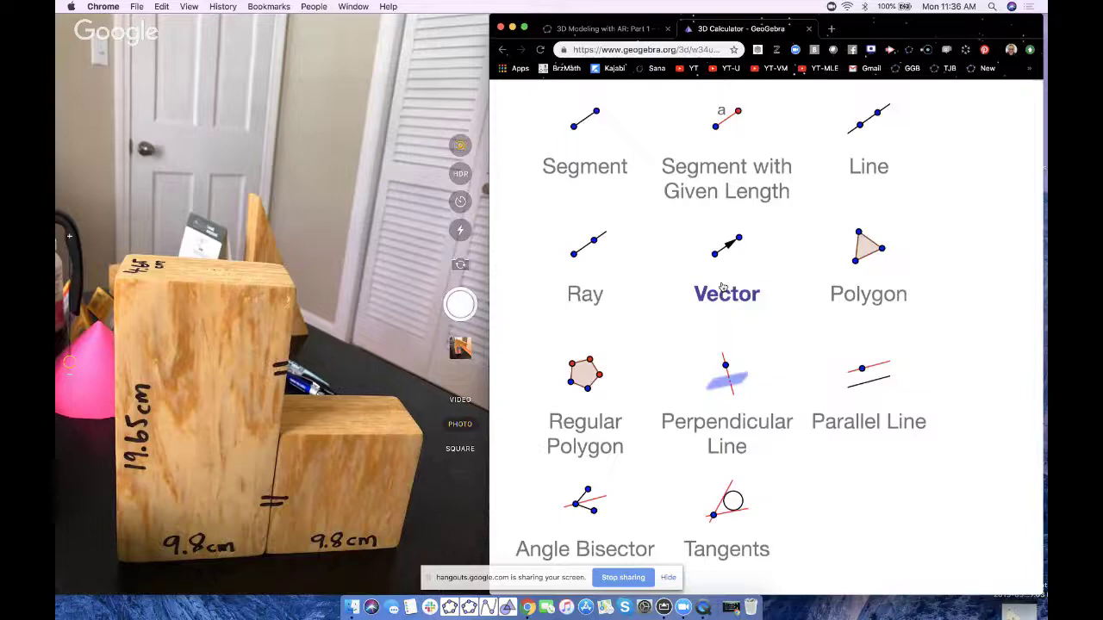
pyautogui.keyDown('ctrl'); pyautogui.scroll(-5, 722, 287); pyautogui.keyUp('ctrl')
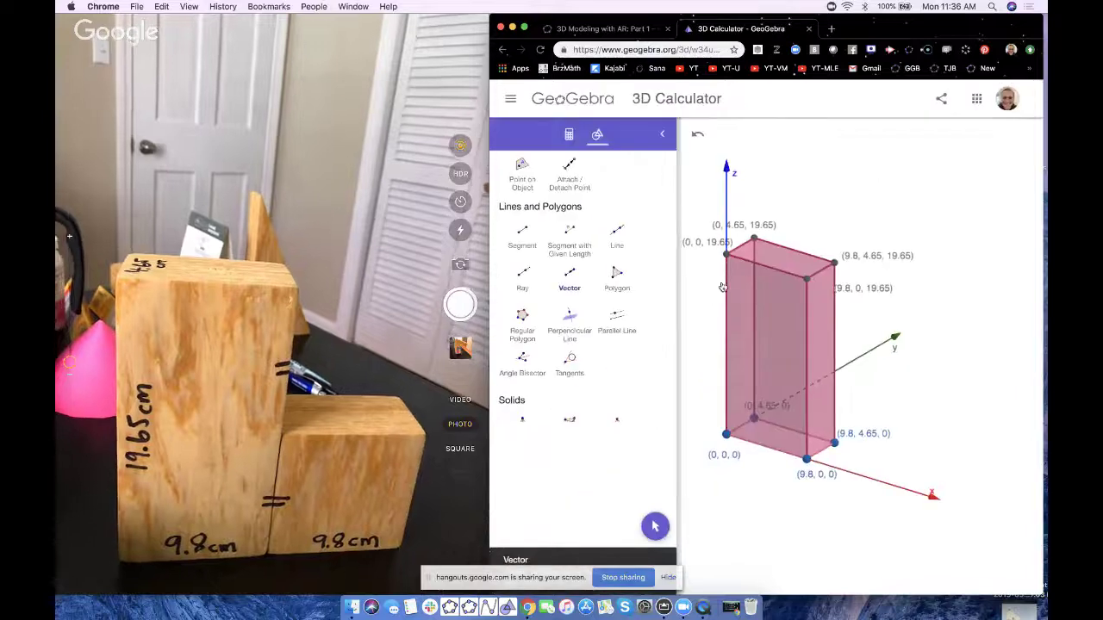
pyautogui.click(727, 436)
pyautogui.click(806, 459)
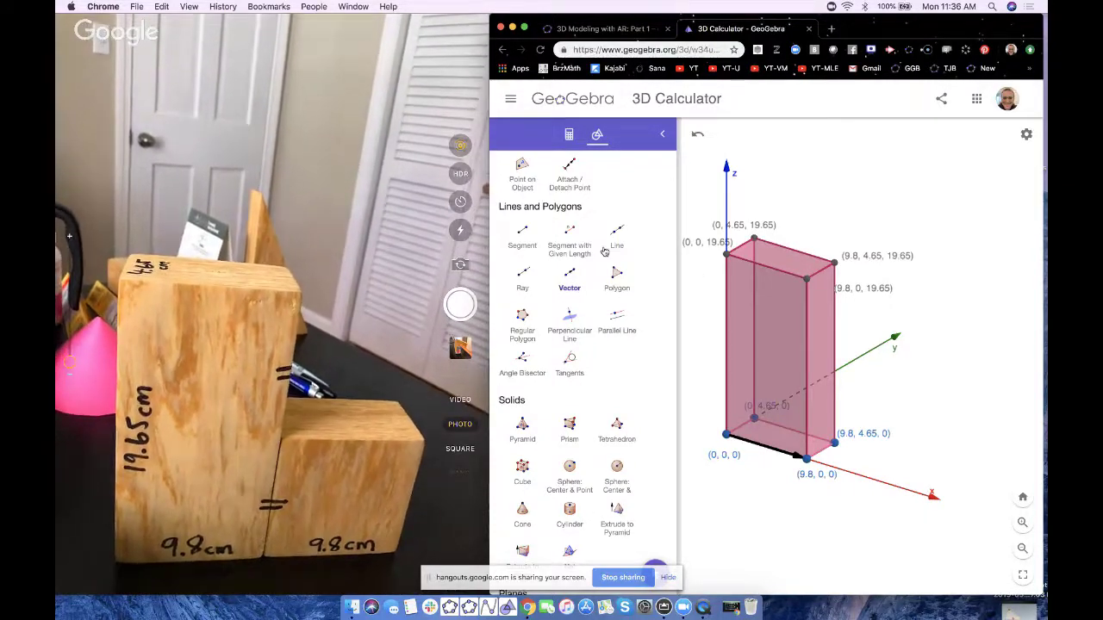
pyautogui.scroll(8, 564, 207)
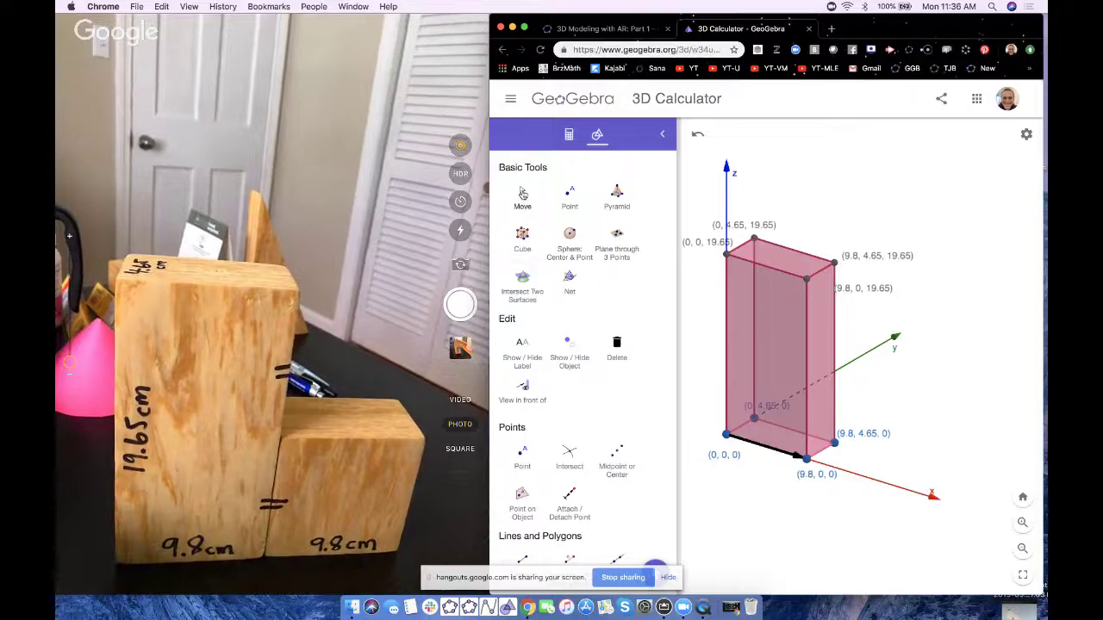
# - Select the base-edge vector and turn on Show Label so it displays u
pyautogui.click(521, 196)
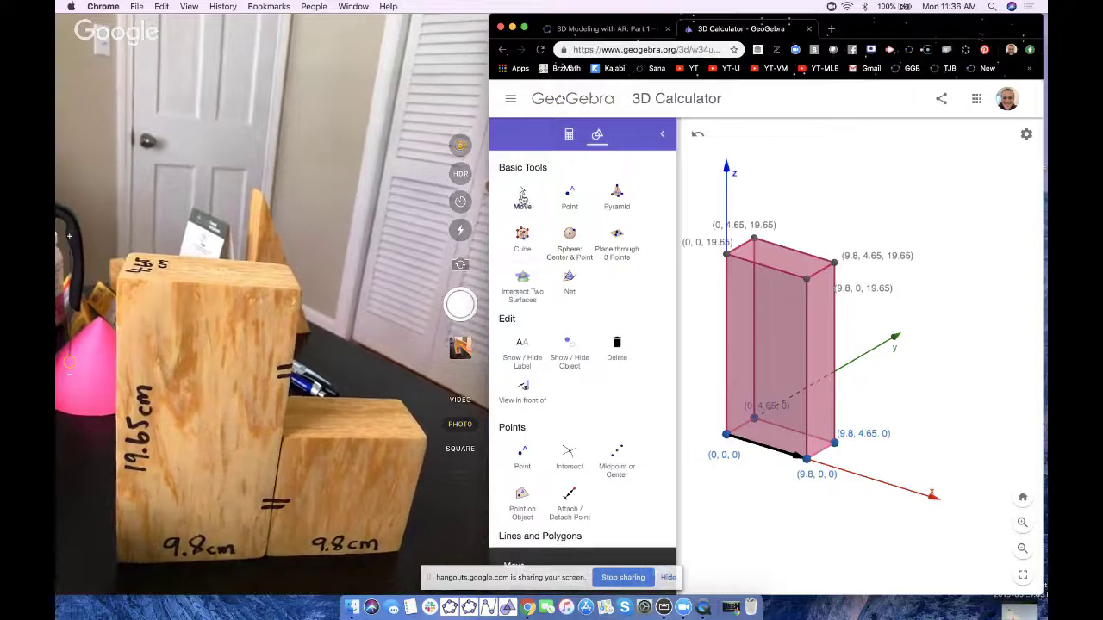
pyautogui.click(761, 447)
pyautogui.click(827, 464)
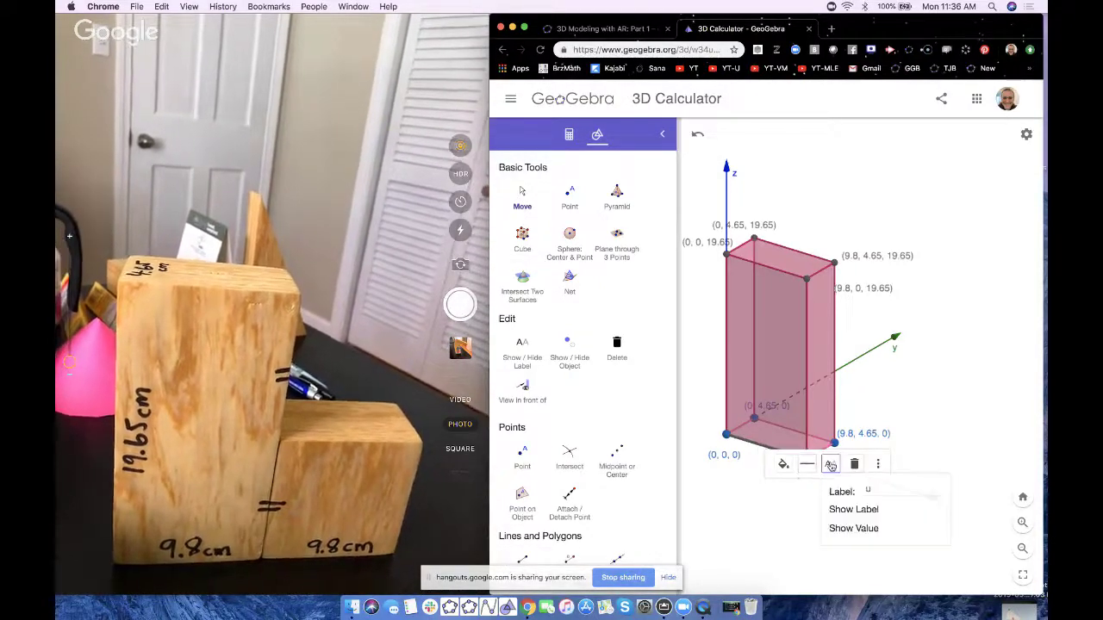
pyautogui.click(860, 511)
pyautogui.click(761, 525)
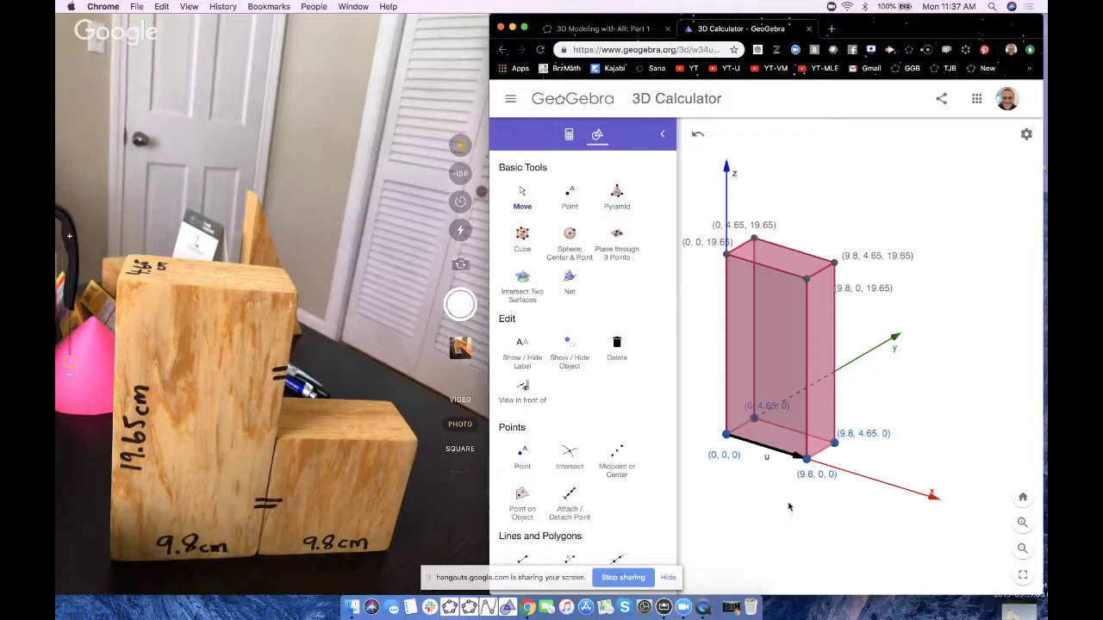
pyautogui.moveTo(803, 539); pyautogui.dragTo(796, 505)
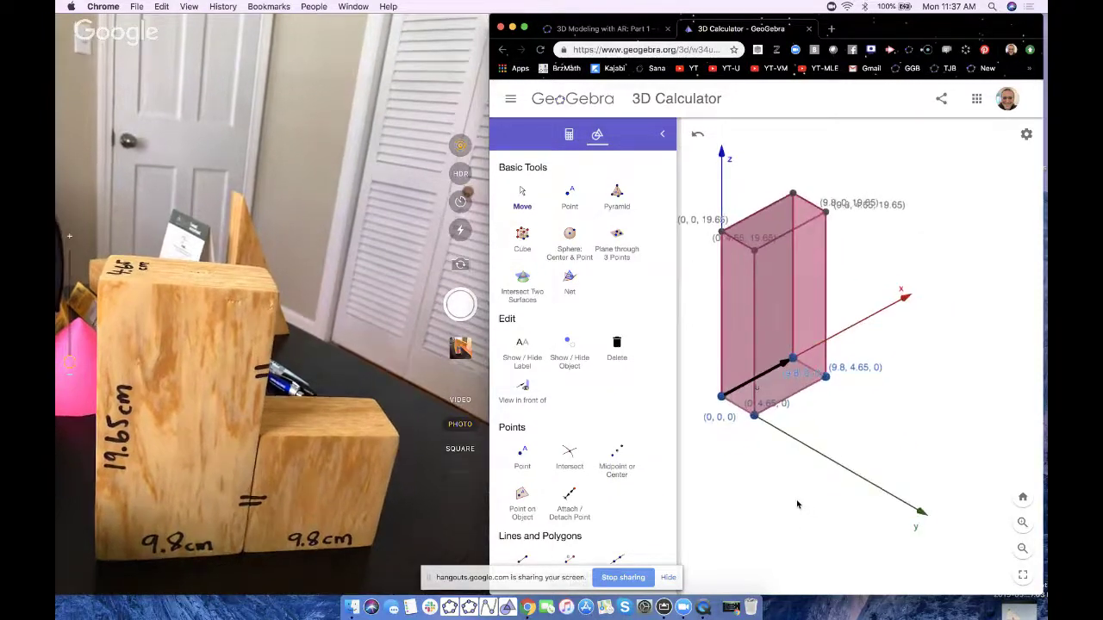
# - Use Translate by Vector to shift the prism's base face along vector u, then return to Move
pyautogui.scroll(-10, 639, 453)
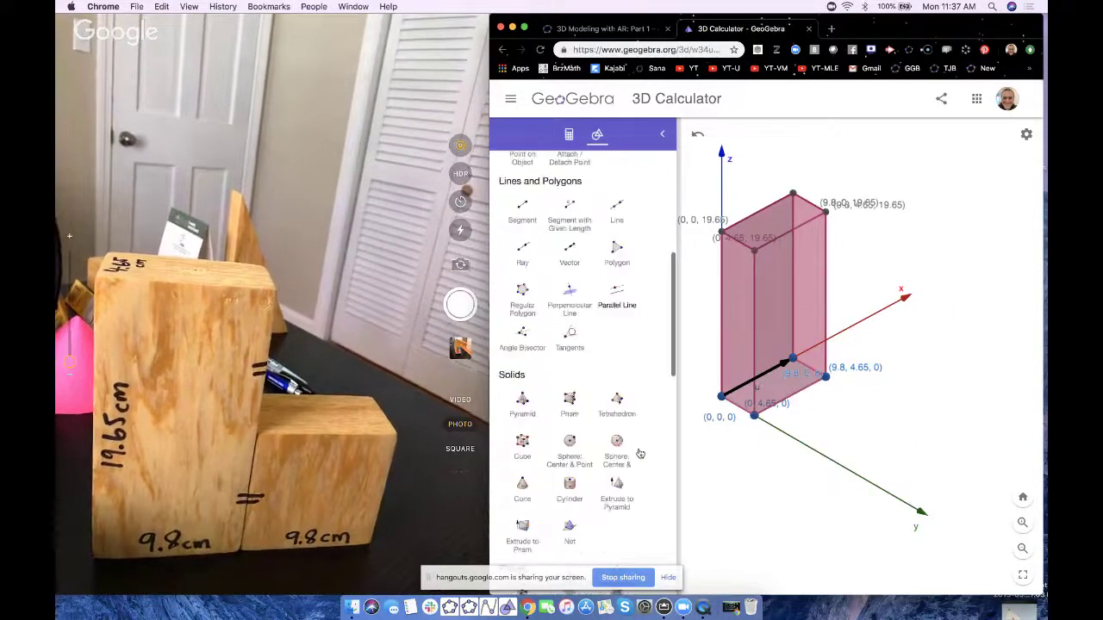
pyautogui.scroll(-5, 640, 455)
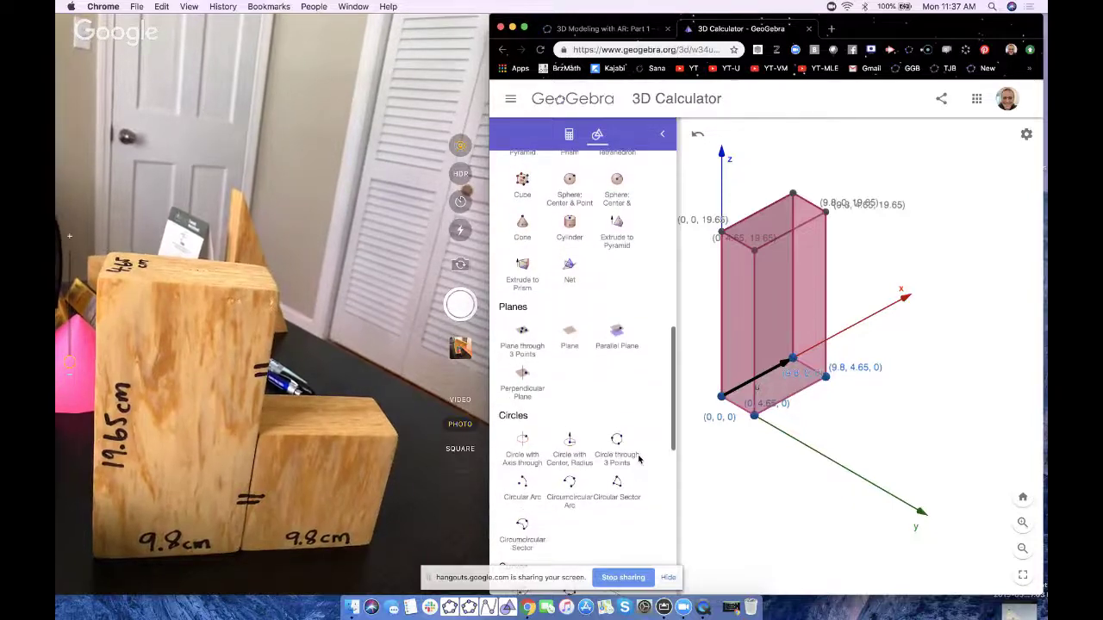
pyautogui.scroll(-5, 639, 461)
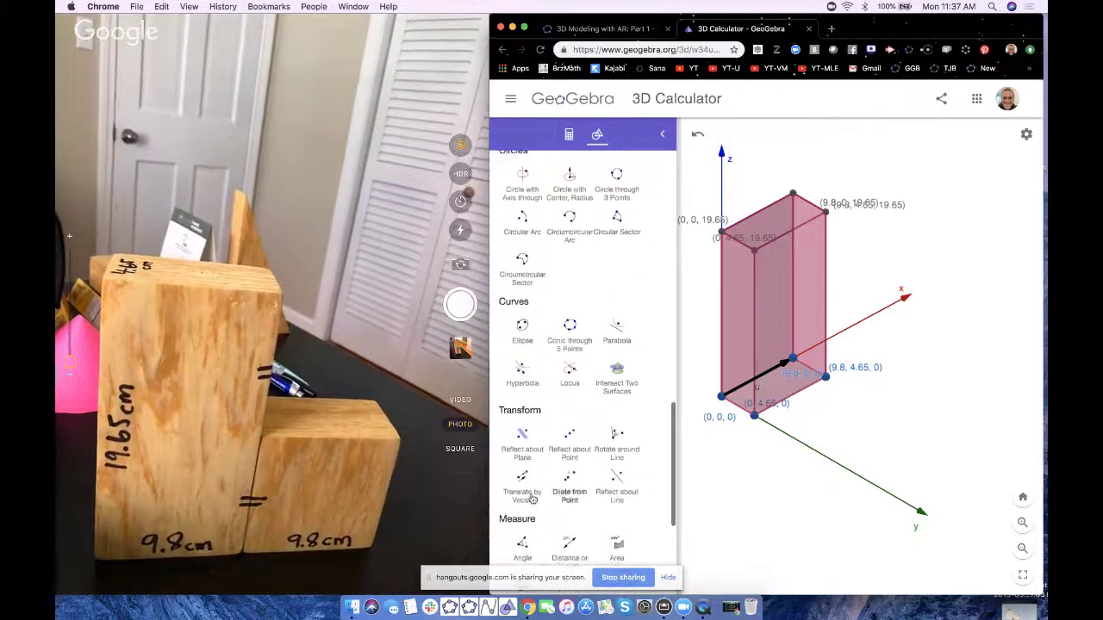
pyautogui.keyDown('ctrl'); pyautogui.scroll(5, 522, 488); pyautogui.keyUp('ctrl')
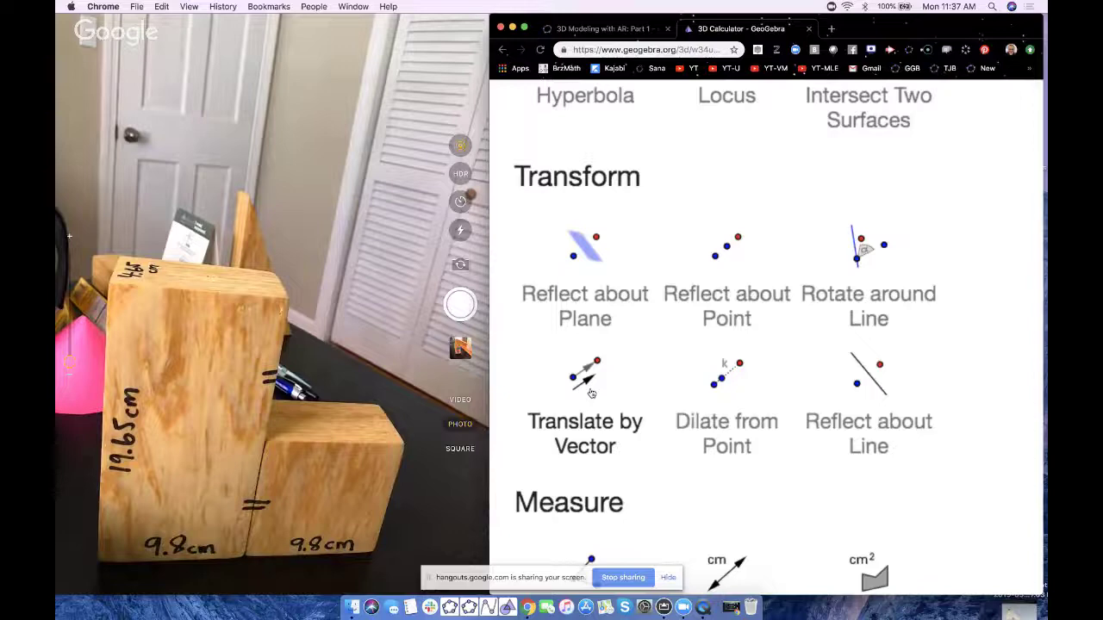
pyautogui.click(586, 405)
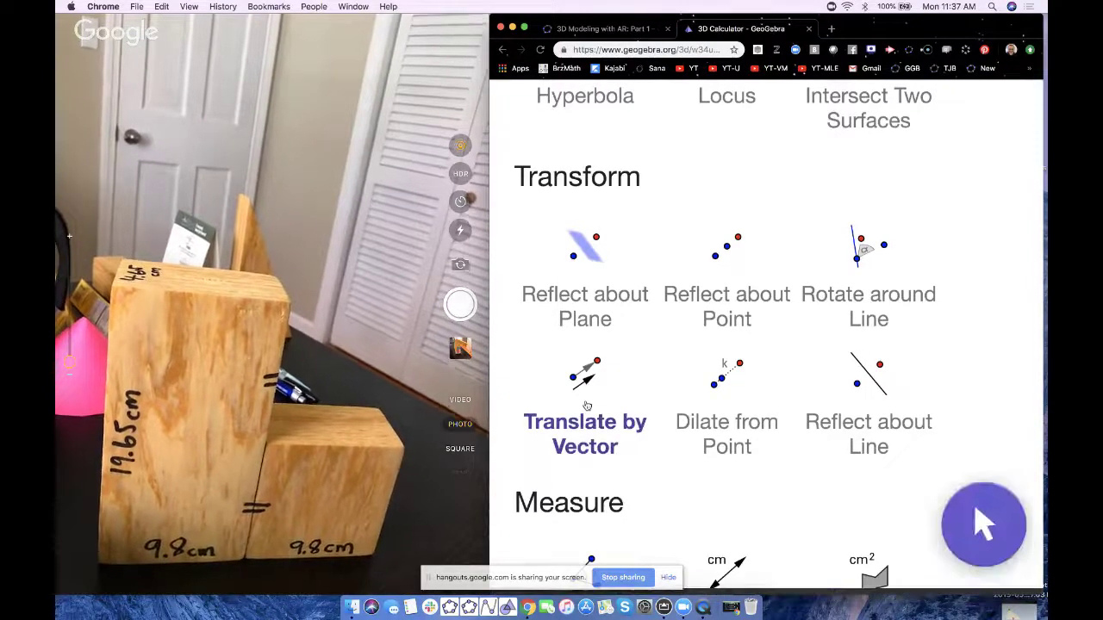
pyautogui.keyDown('ctrl'); pyautogui.scroll(-5, 586, 405); pyautogui.keyUp('ctrl')
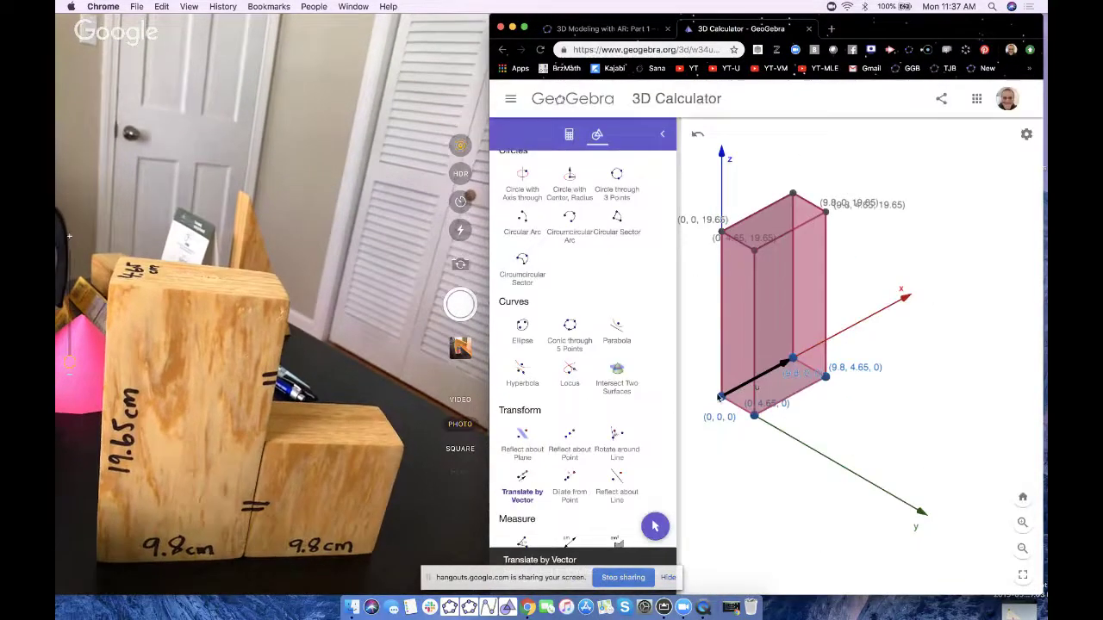
pyautogui.click(768, 374)
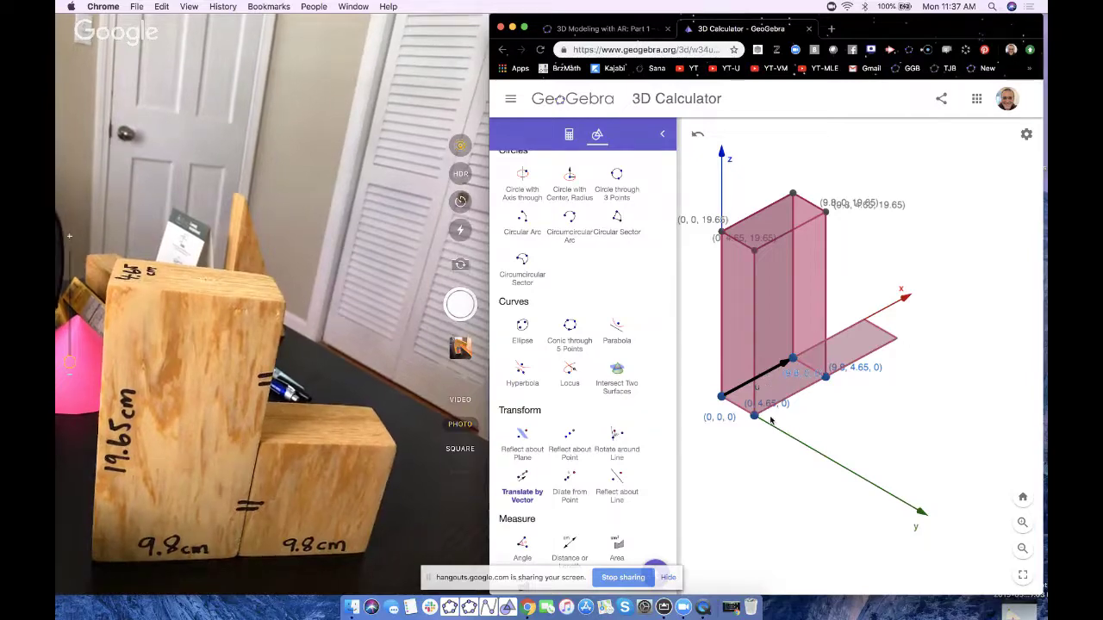
pyautogui.scroll(10, 535, 275)
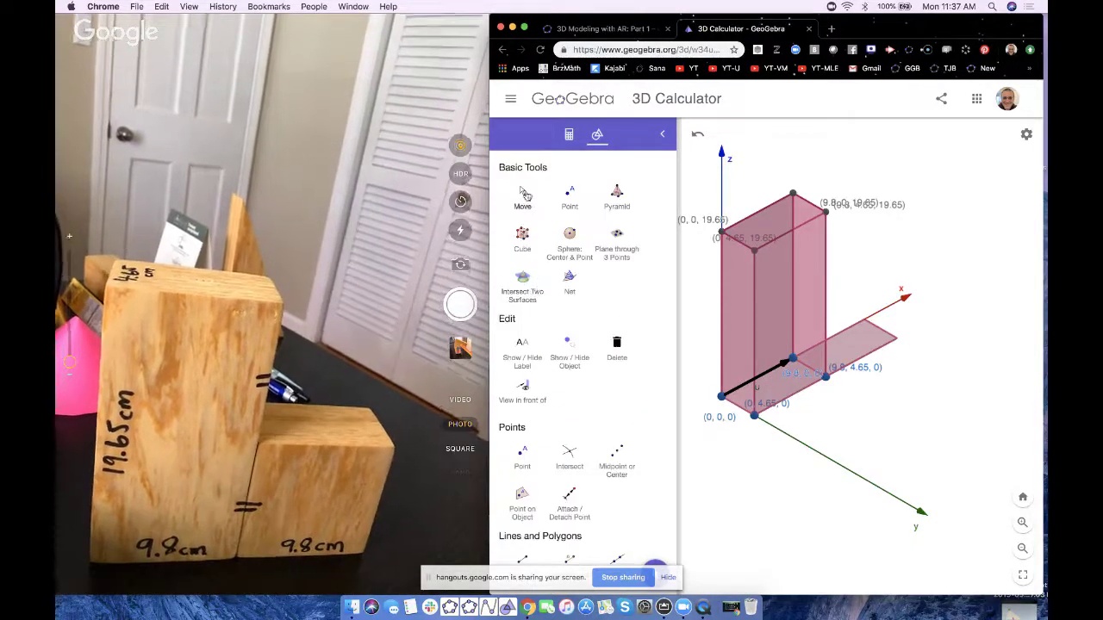
pyautogui.click(523, 196)
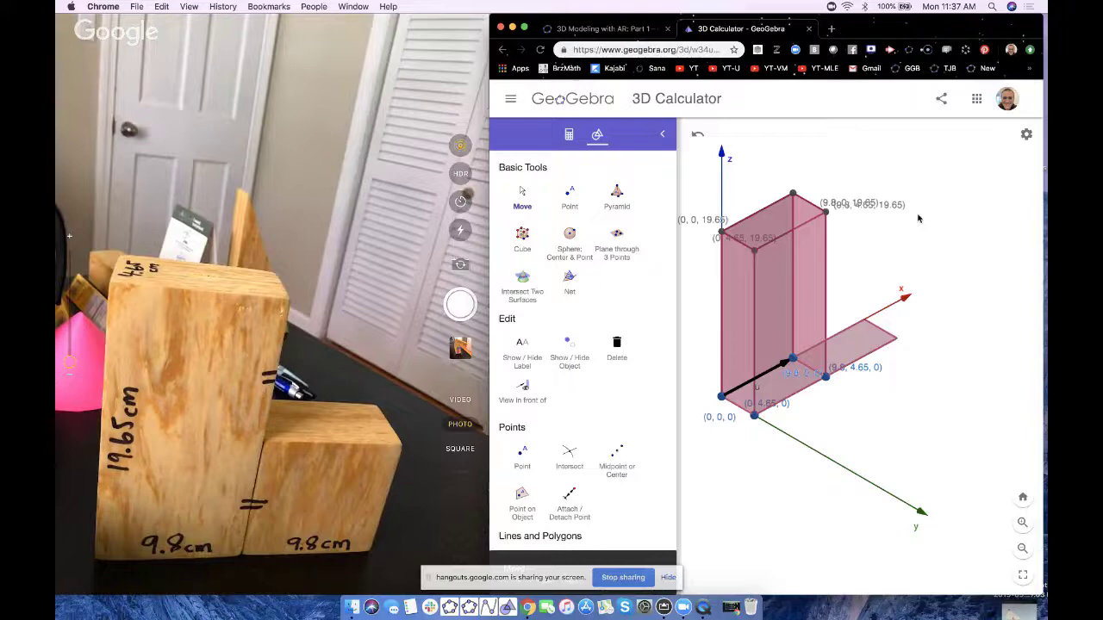
pyautogui.moveTo(827, 250); pyautogui.dragTo(927, 254)
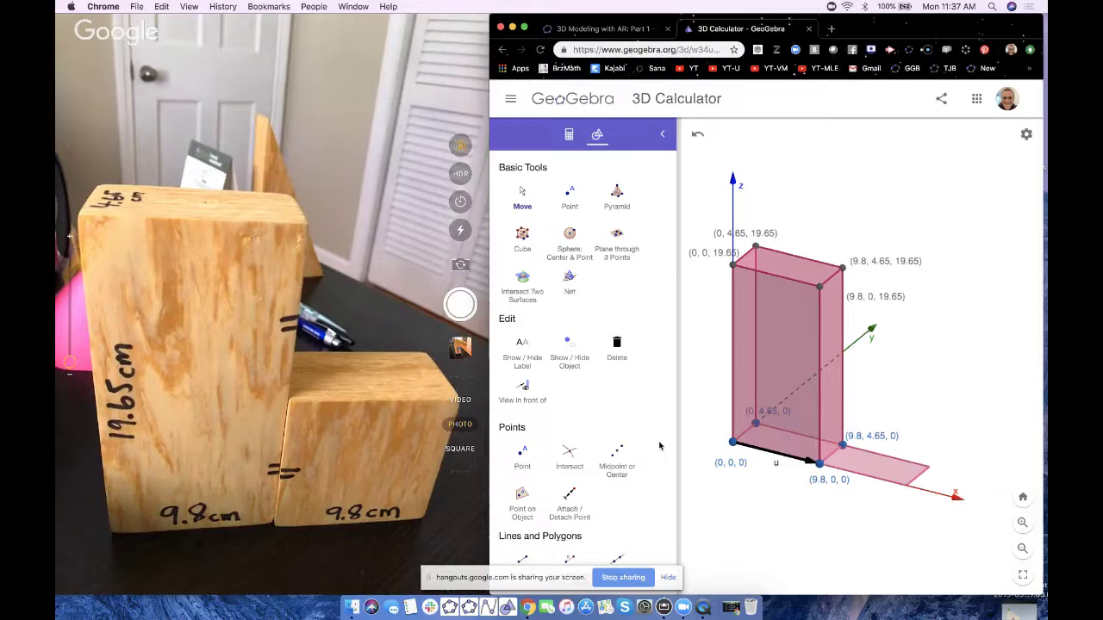
# - Translate corners (9.8, 0, 0) and (9.8, 4.65, 0) by u, creating (19.6, 0, 0) and (19.6, 4.65, 0)
pyautogui.scroll(-10, 575, 392)
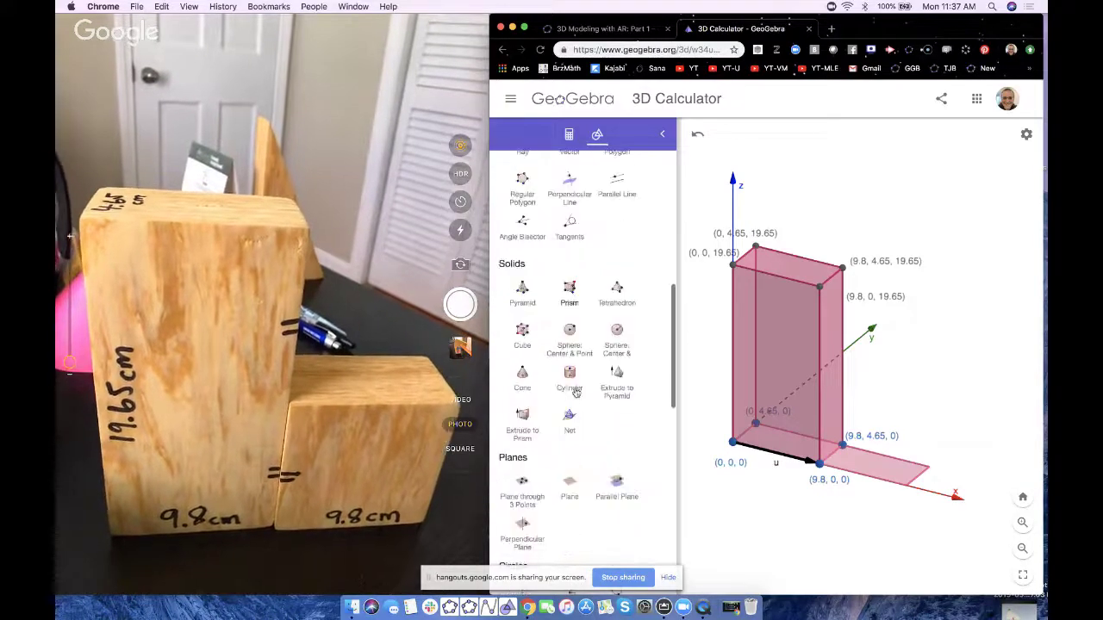
pyautogui.scroll(-5, 534, 468)
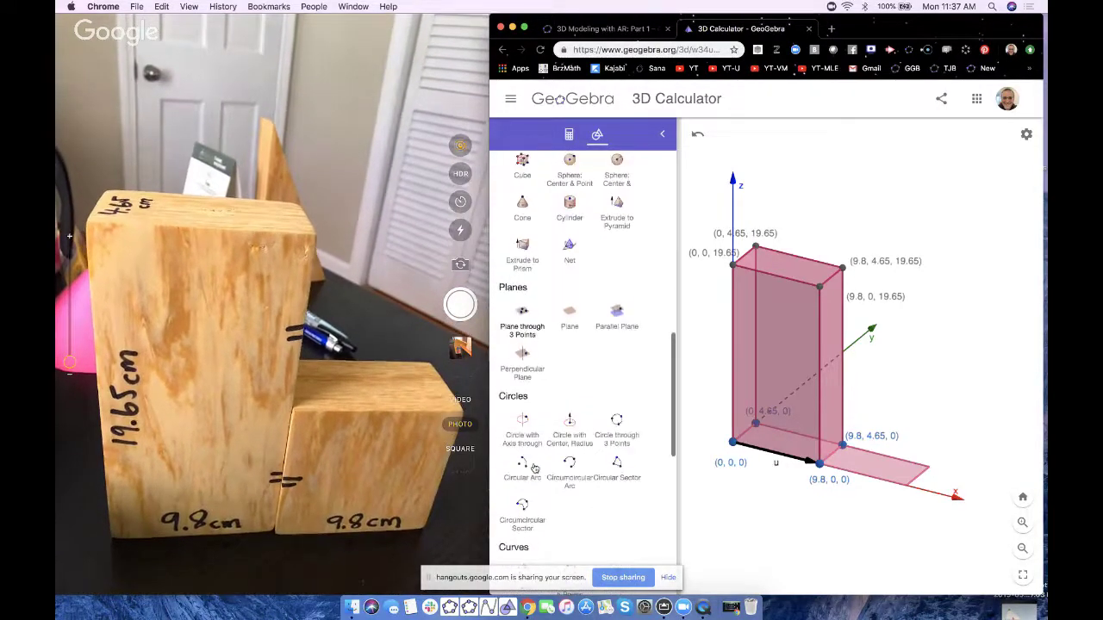
pyautogui.scroll(-5, 534, 468)
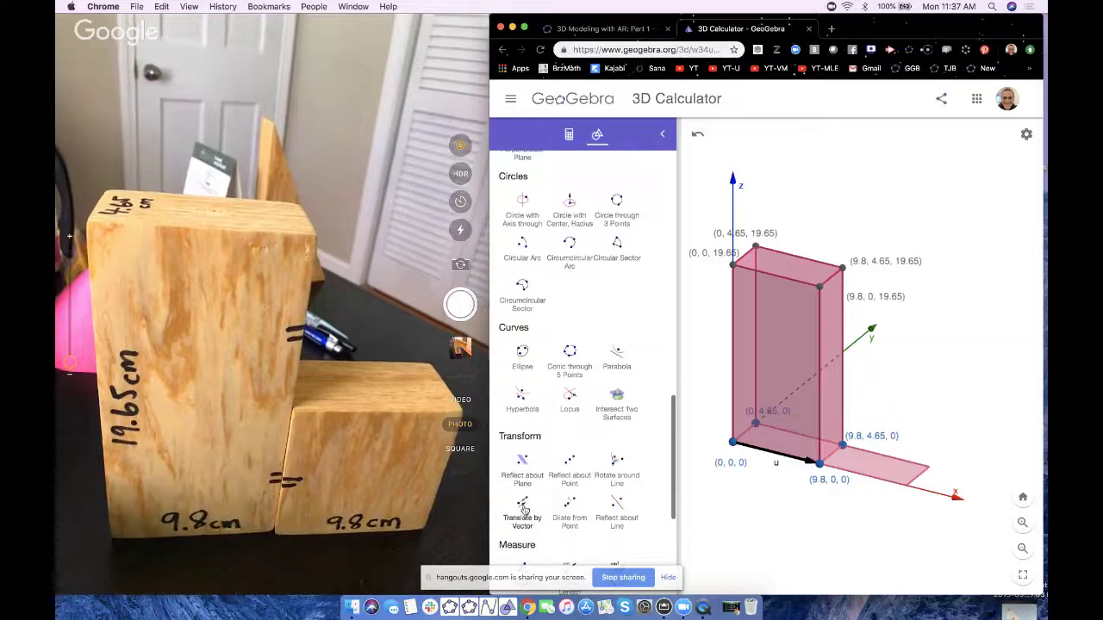
pyautogui.click(523, 508)
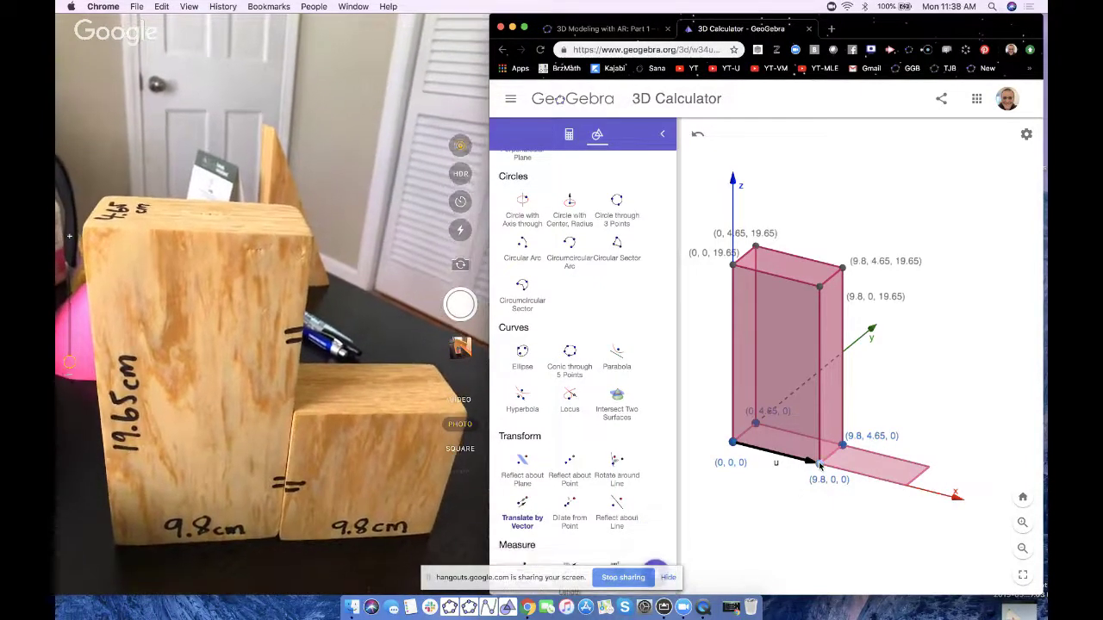
pyautogui.click(776, 460)
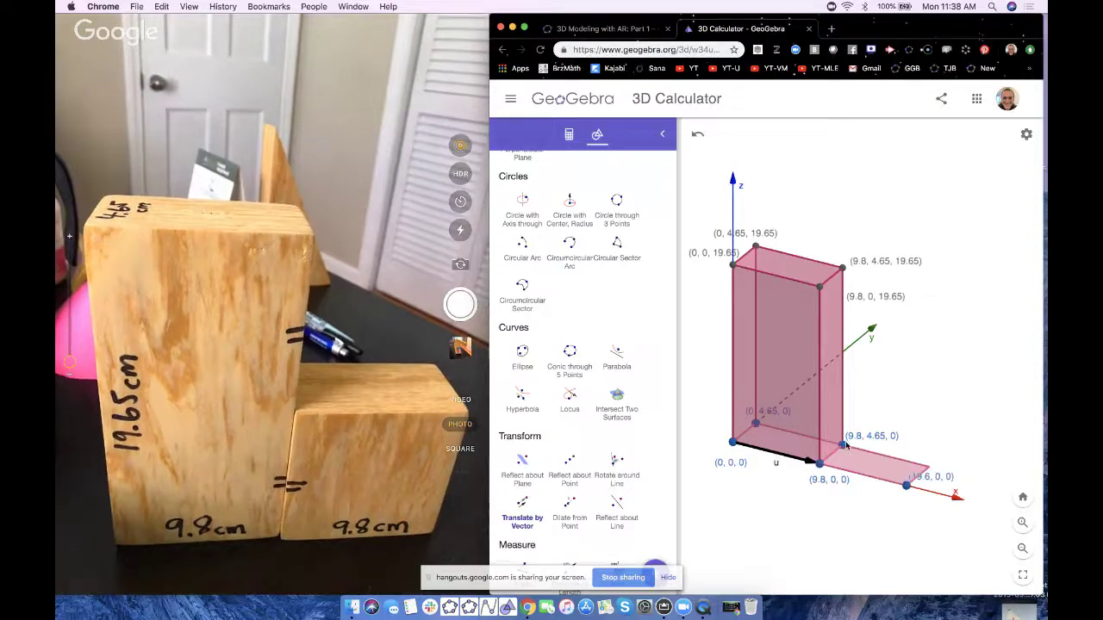
pyautogui.click(776, 464)
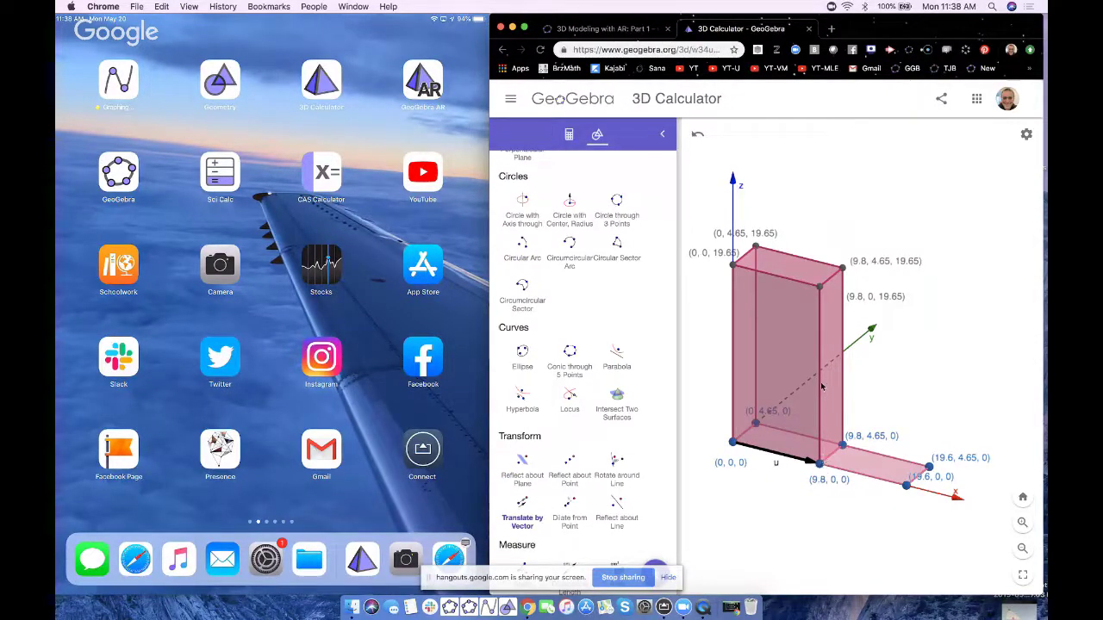
# - Show the Algebra list and widen the browser window to enlarge the 3D view
pyautogui.click(569, 135)
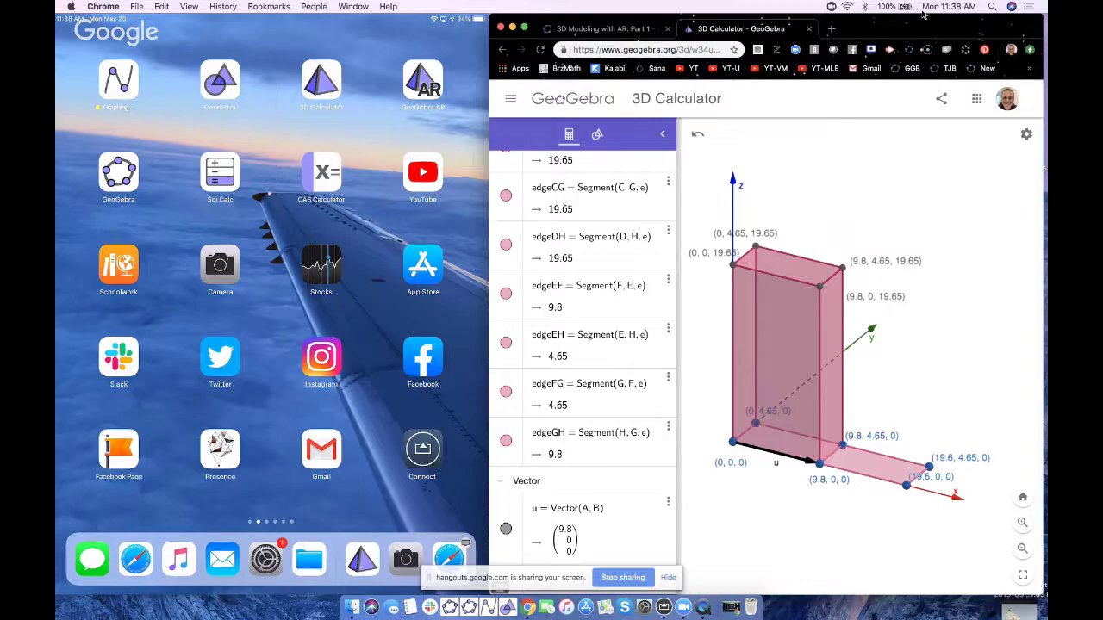
pyautogui.moveTo(914, 15); pyautogui.dragTo(494, 6)
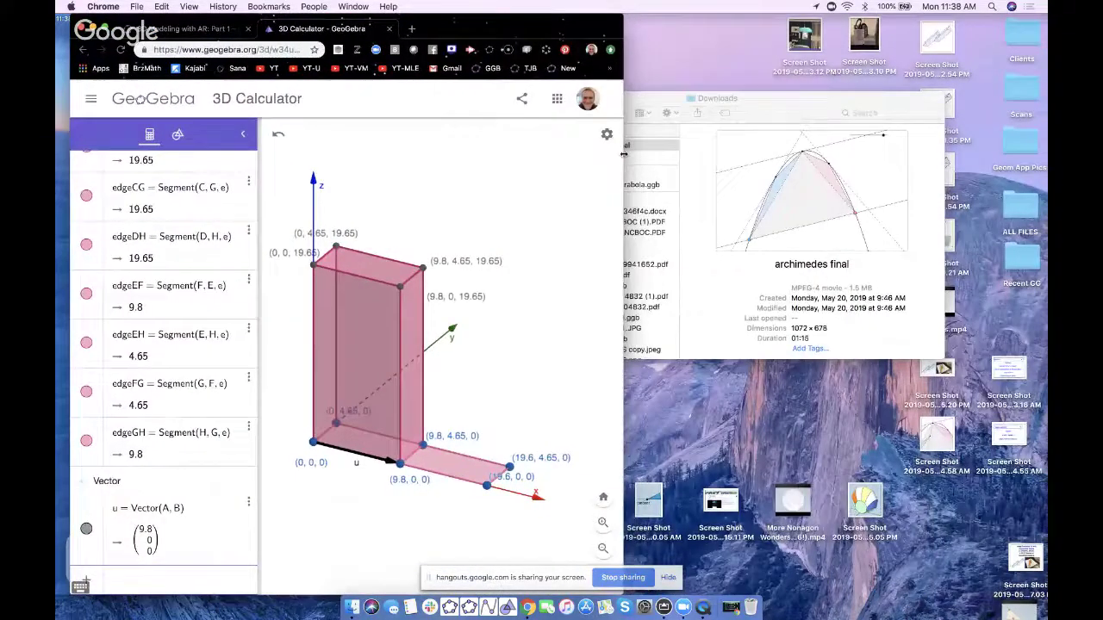
pyautogui.moveTo(623, 153); pyautogui.dragTo(1045, 157)
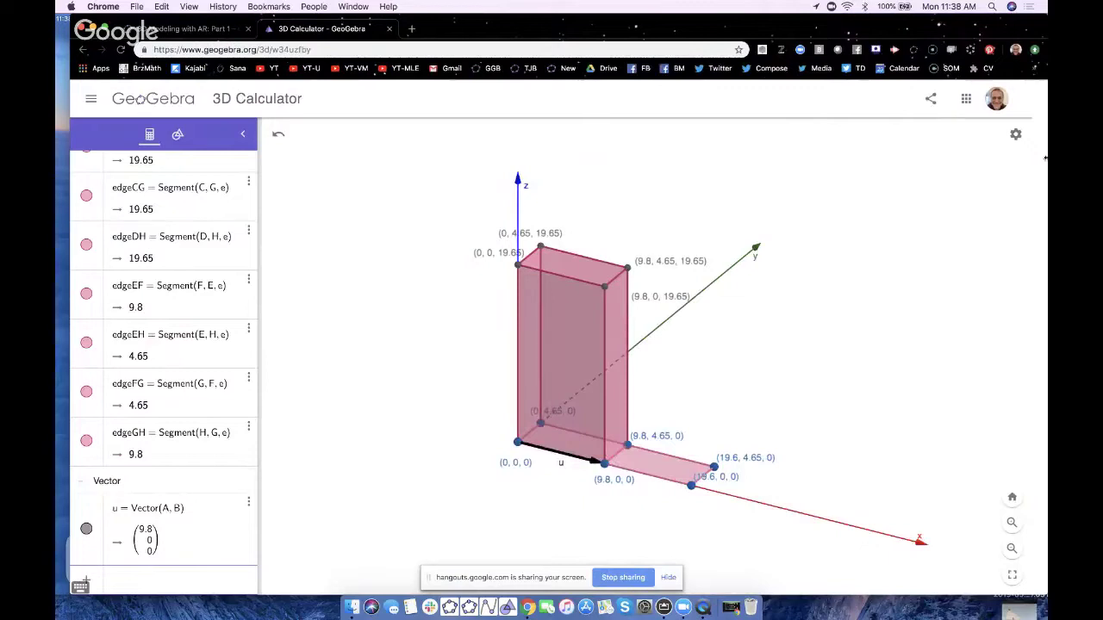
# - Enter points (9.8, 0, 19.65/2) and (9.8, 4.65, 19.65/2) in the input bar
pyautogui.click(155, 584)
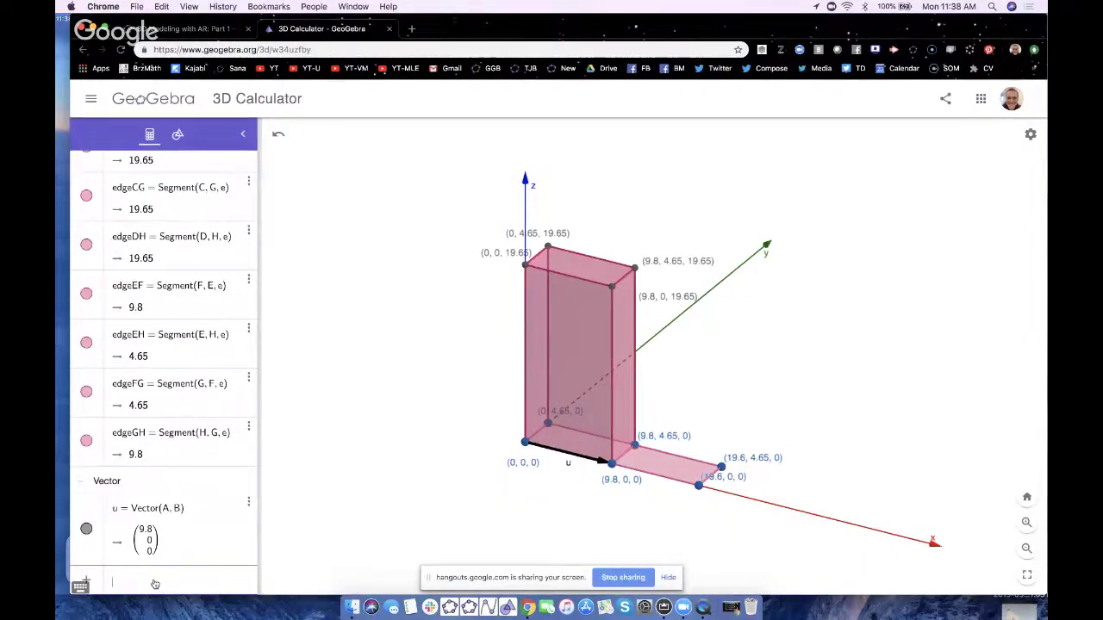
pyautogui.write('(')
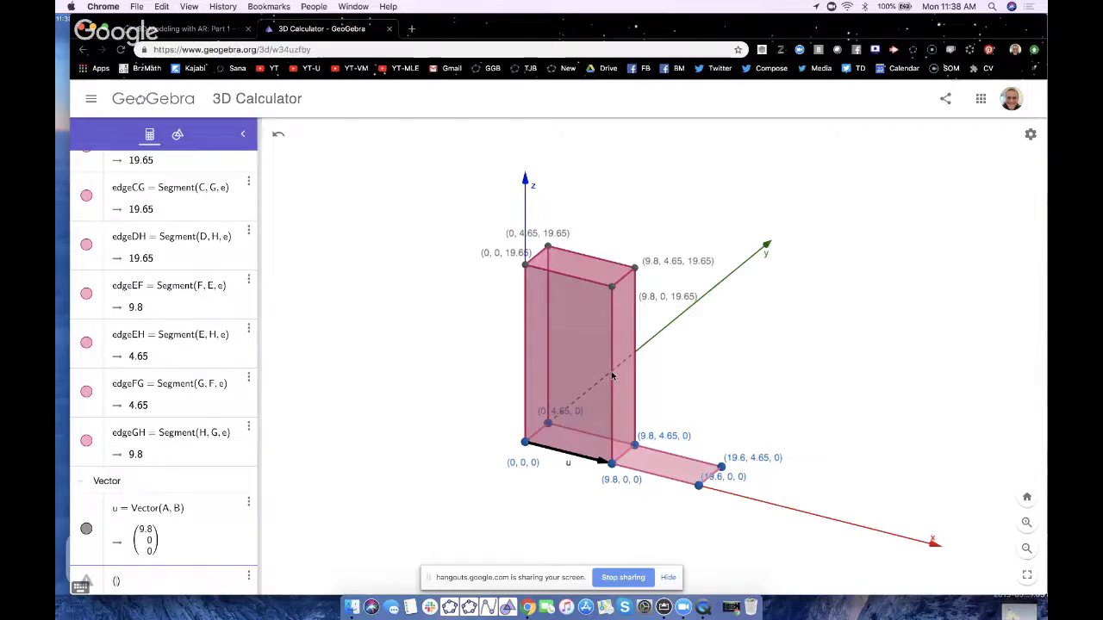
pyautogui.write('9.8')
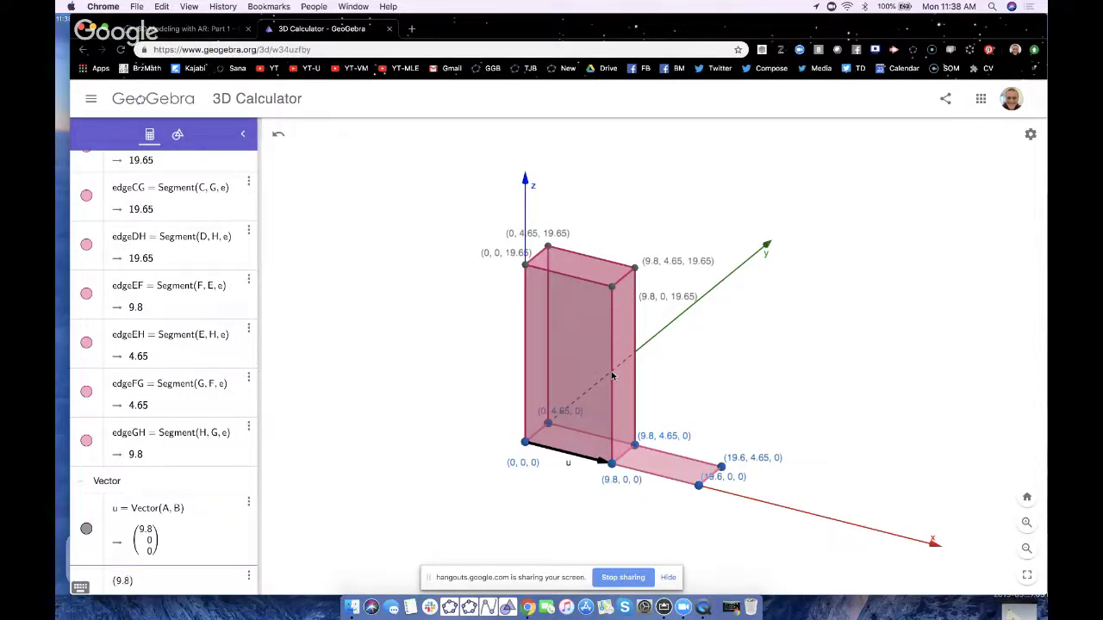
pyautogui.write(', ')
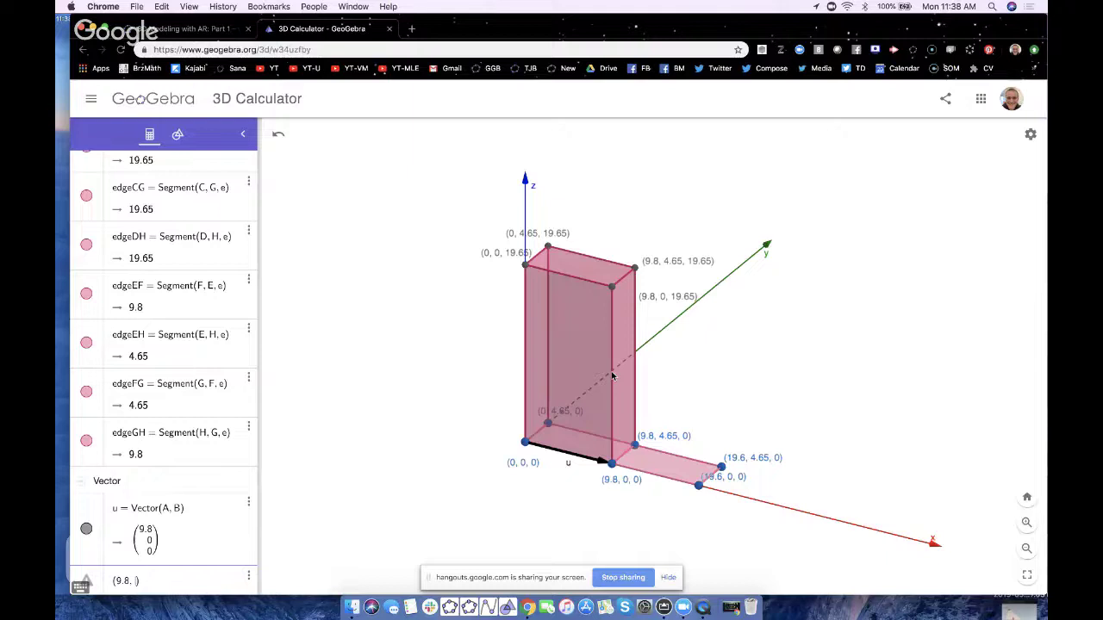
pyautogui.write('0, 19.65/2')
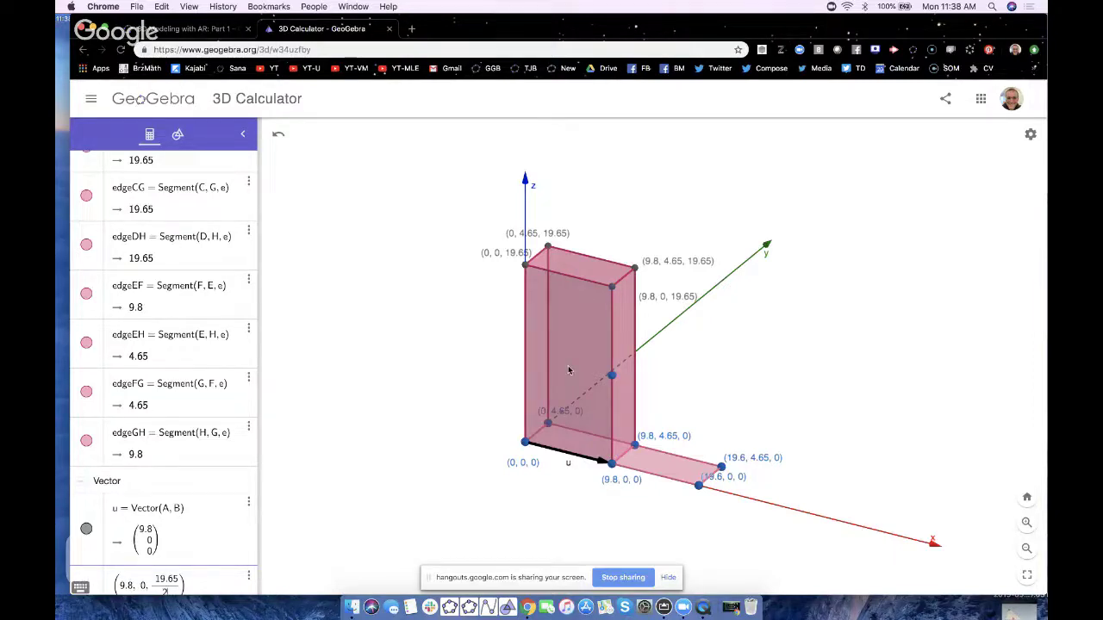
pyautogui.press('Return')
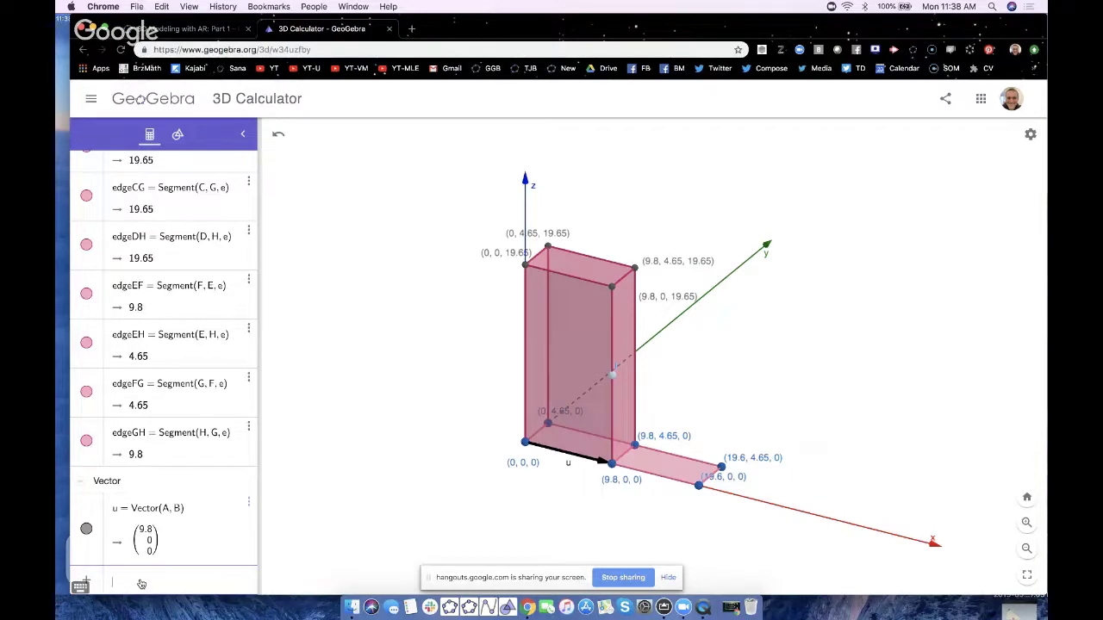
pyautogui.write('(')
pyautogui.write(', ')
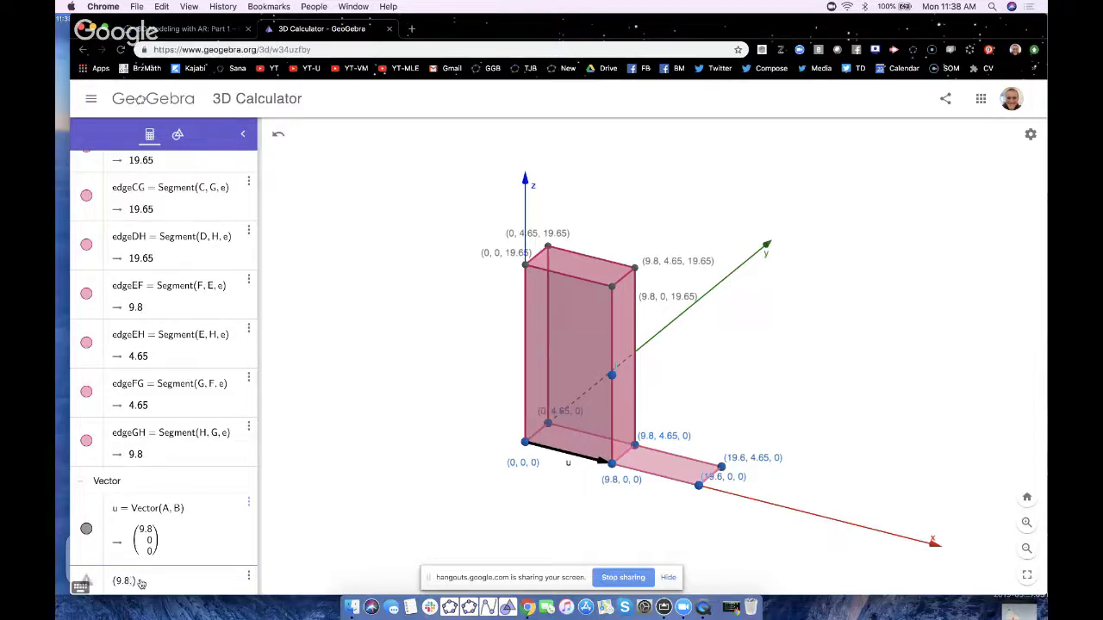
pyautogui.write('4.65, ')
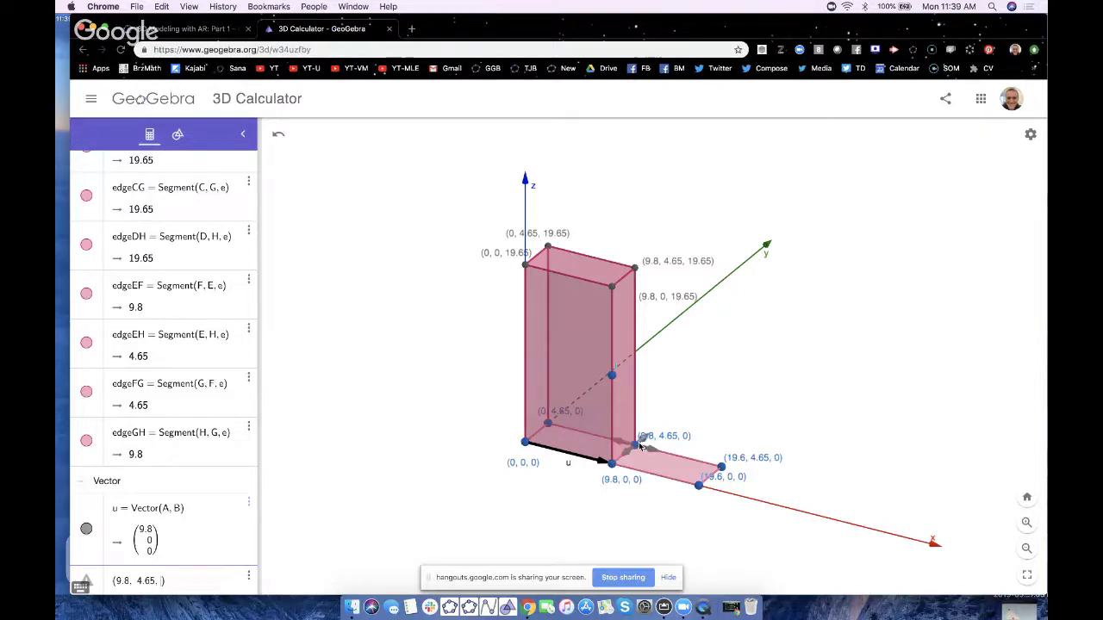
pyautogui.write('19.65/2')
pyautogui.press('Return')
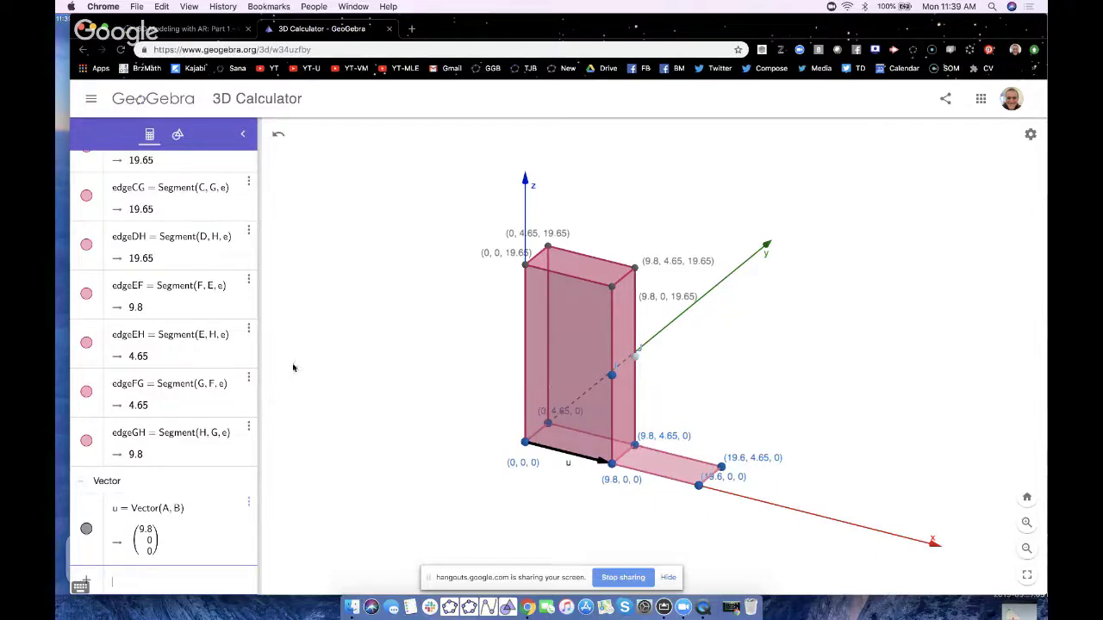
# - Set the Algebra Sort by option to Construction Order so points I and J appear last
pyautogui.scroll(10, 143, 492)
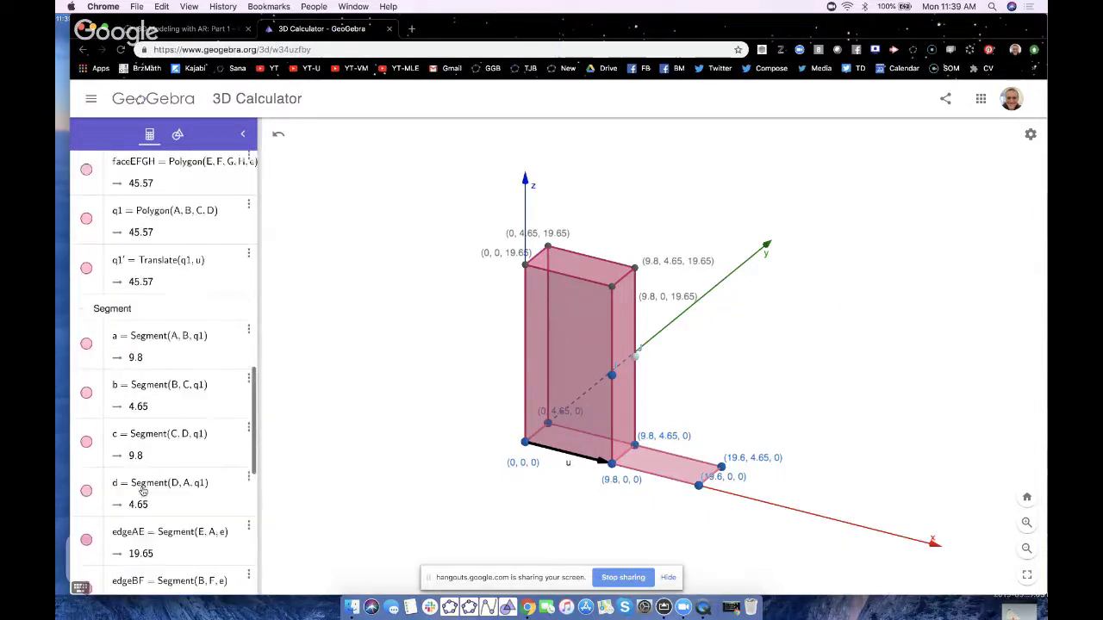
pyautogui.scroll(5, 143, 491)
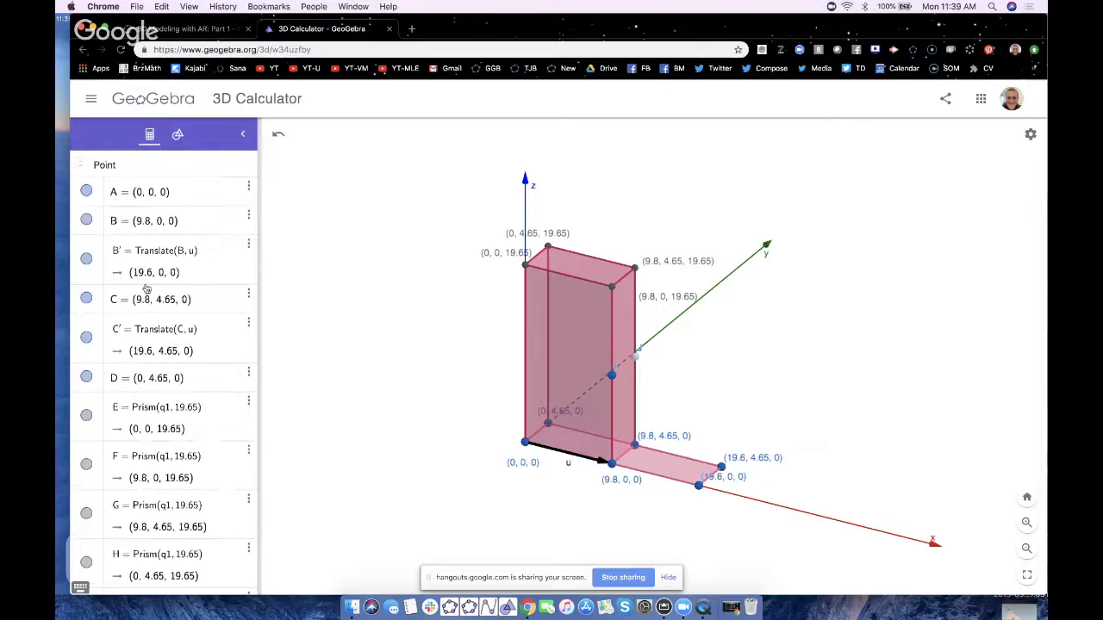
pyautogui.scroll(-3, 146, 290)
pyautogui.scroll(-15, 147, 290)
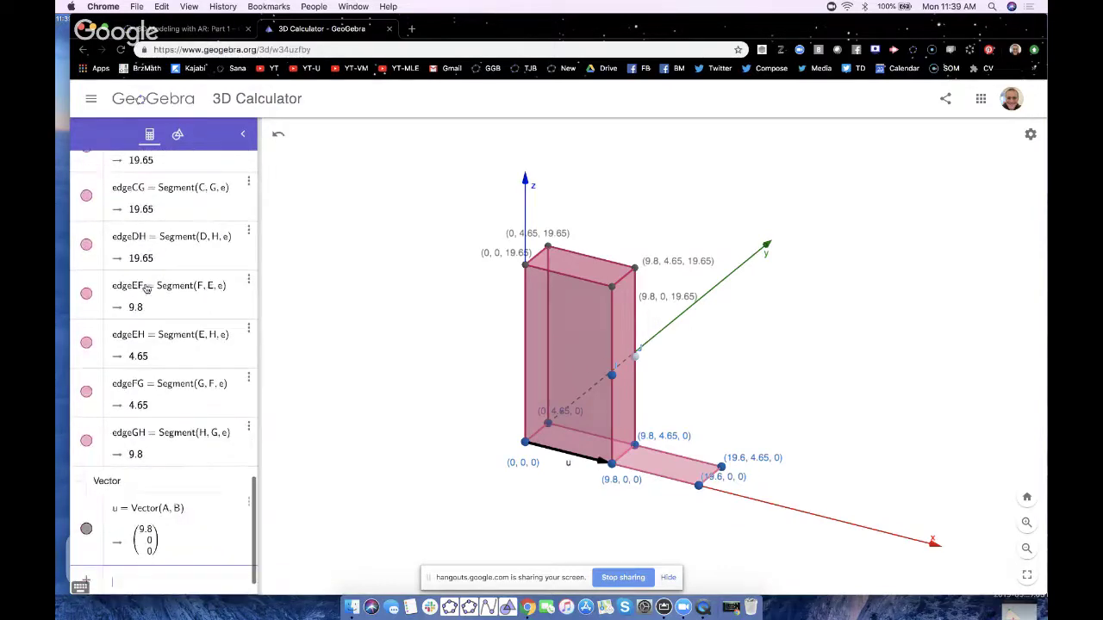
pyautogui.click(1030, 136)
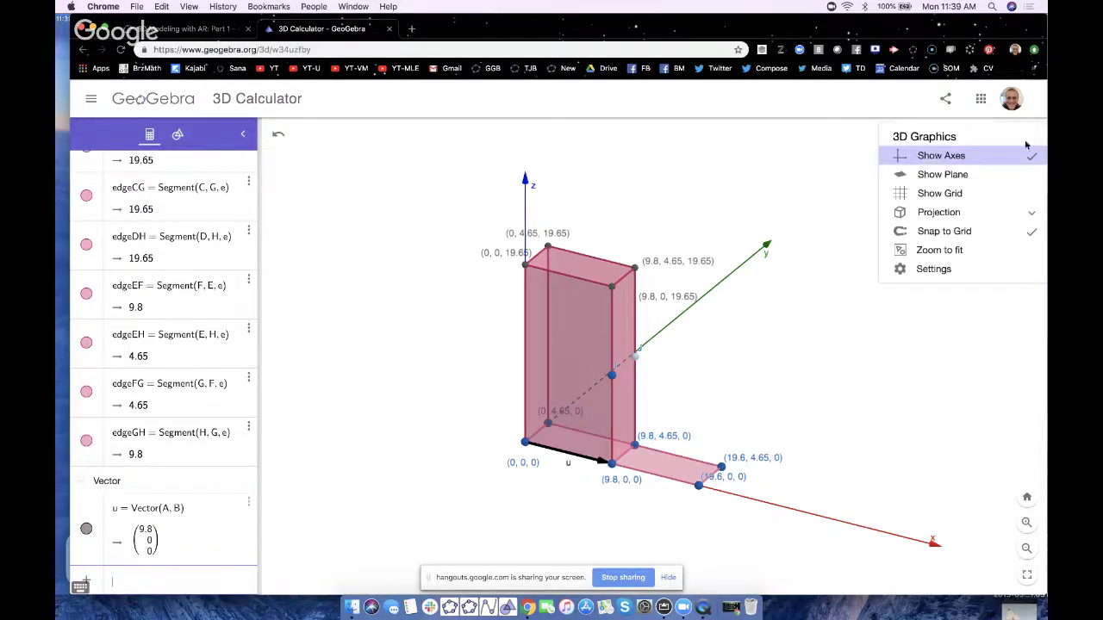
pyautogui.click(814, 318)
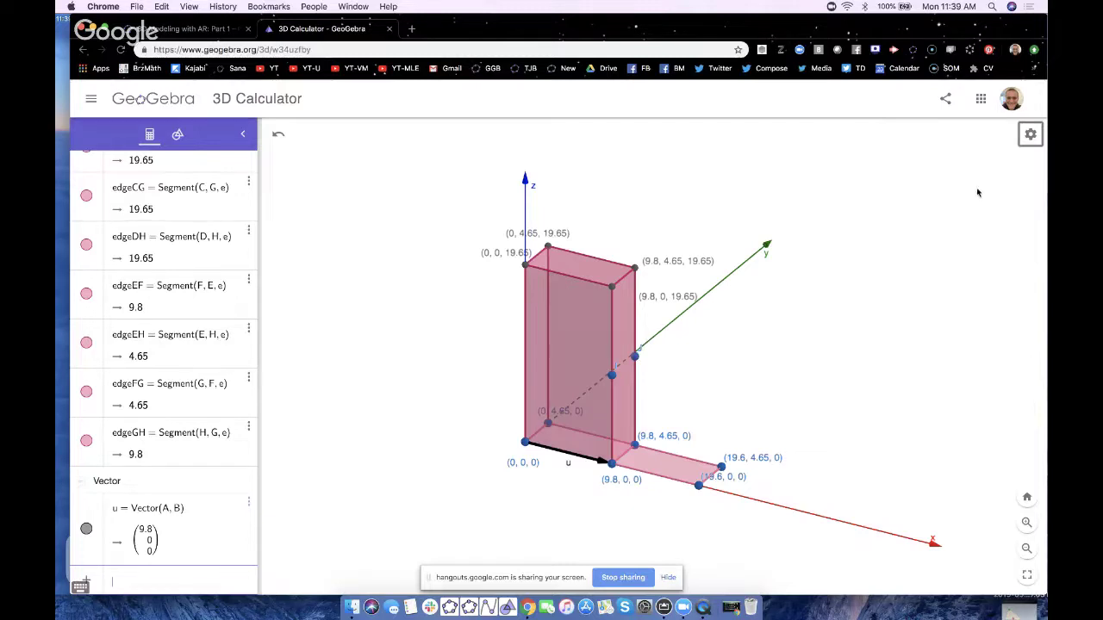
pyautogui.click(1031, 136)
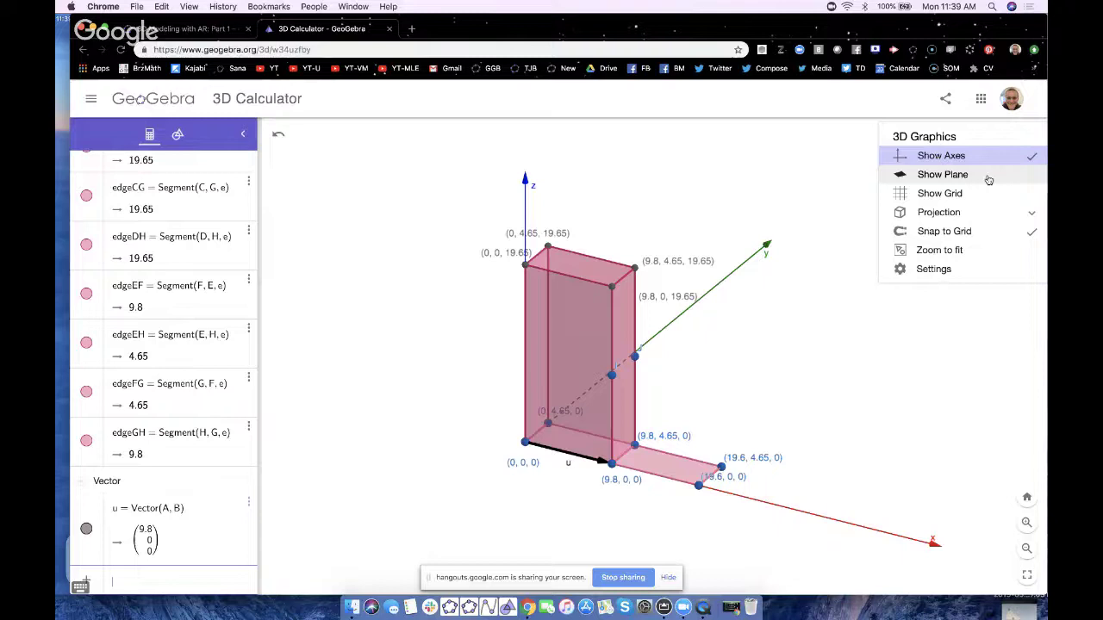
pyautogui.click(919, 270)
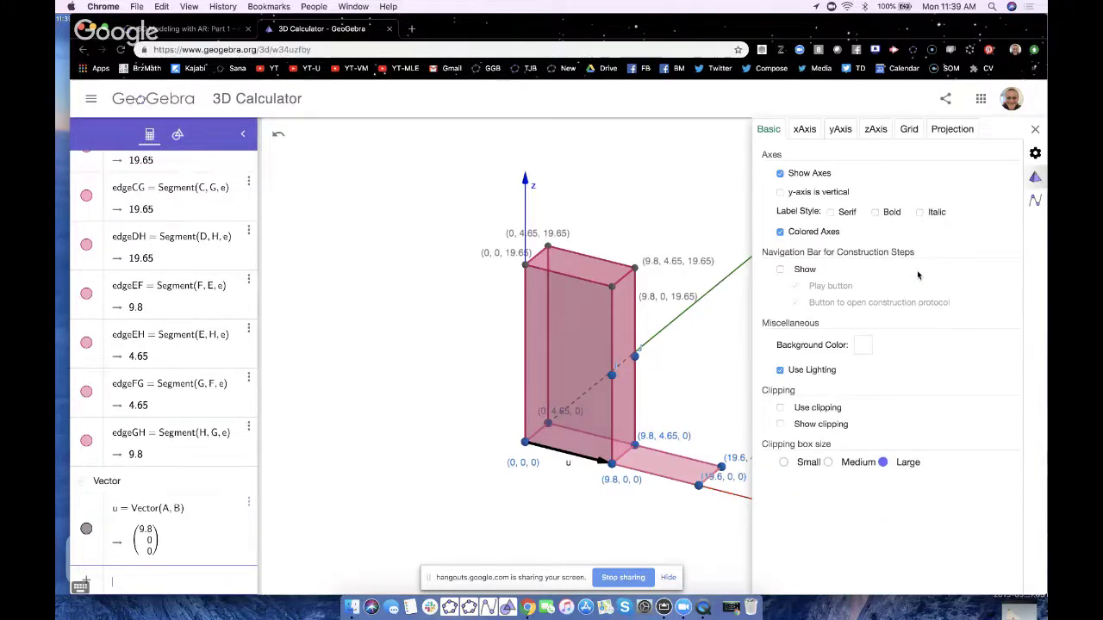
pyautogui.click(1034, 200)
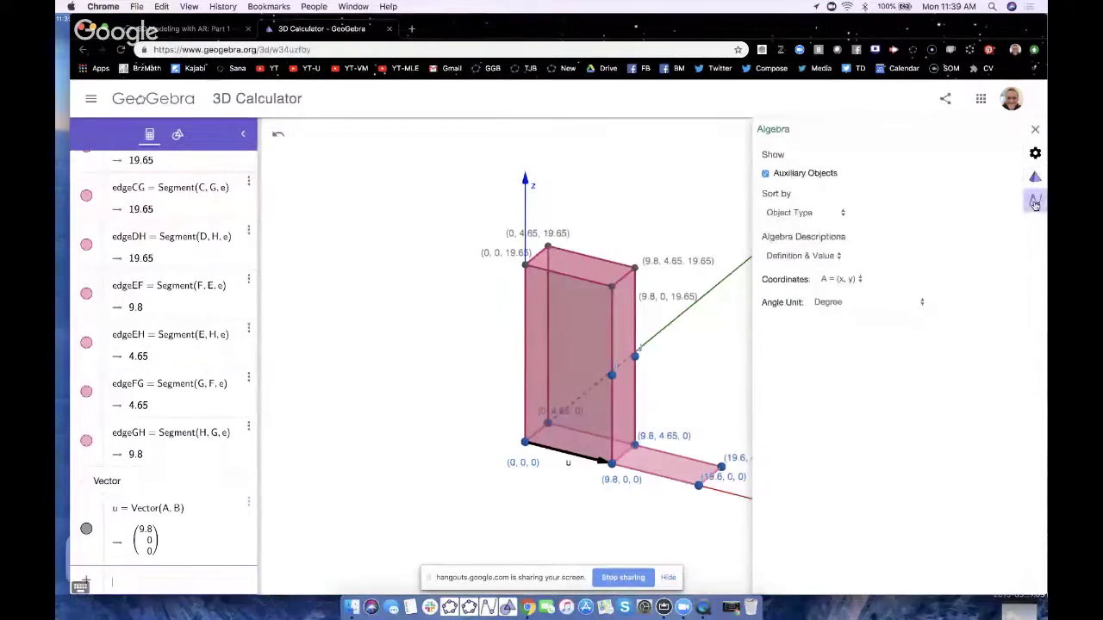
pyautogui.click(801, 212)
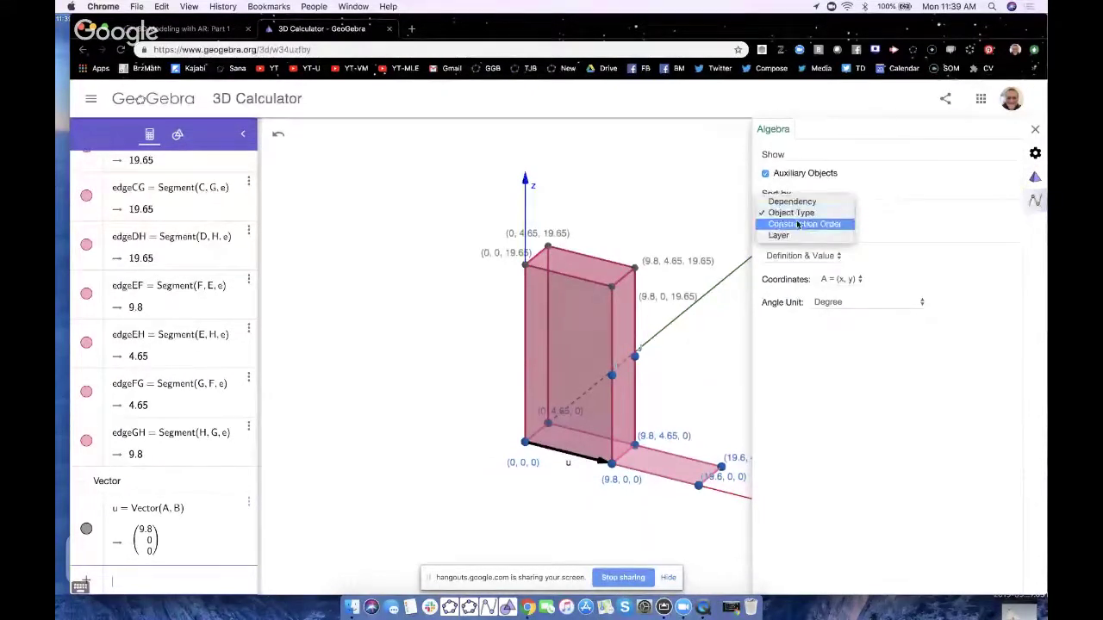
pyautogui.click(795, 227)
pyautogui.scroll(-10, 159, 497)
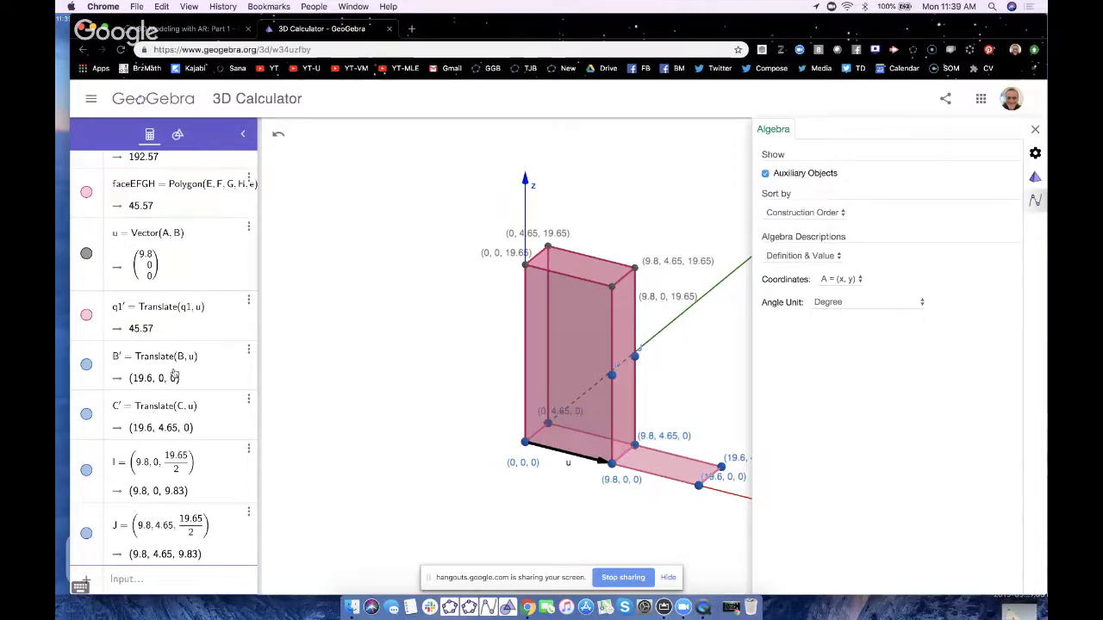
pyautogui.click(1034, 129)
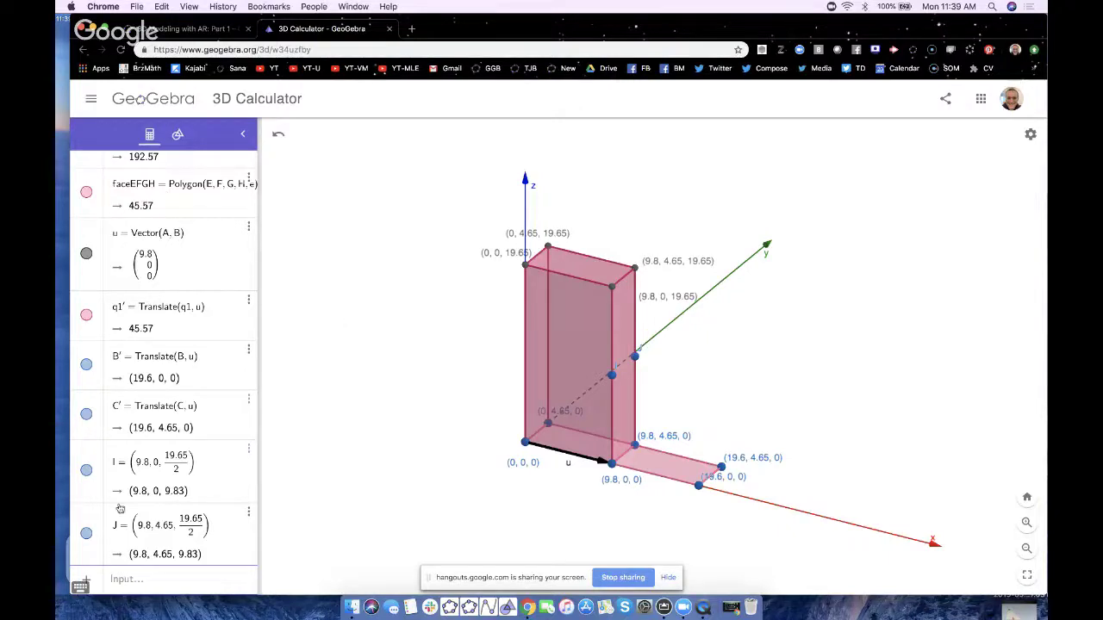
# - Translate points J and I by vector u with Translate by Vector, creating J' and I'
pyautogui.click(177, 133)
pyautogui.scroll(-3, 125, 436)
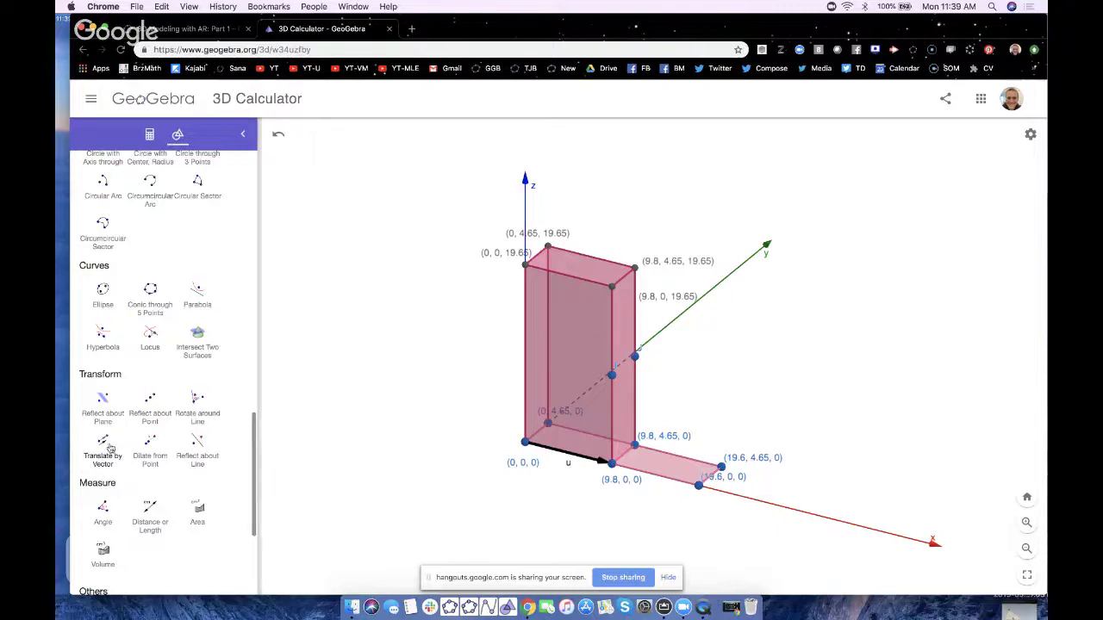
pyautogui.click(103, 443)
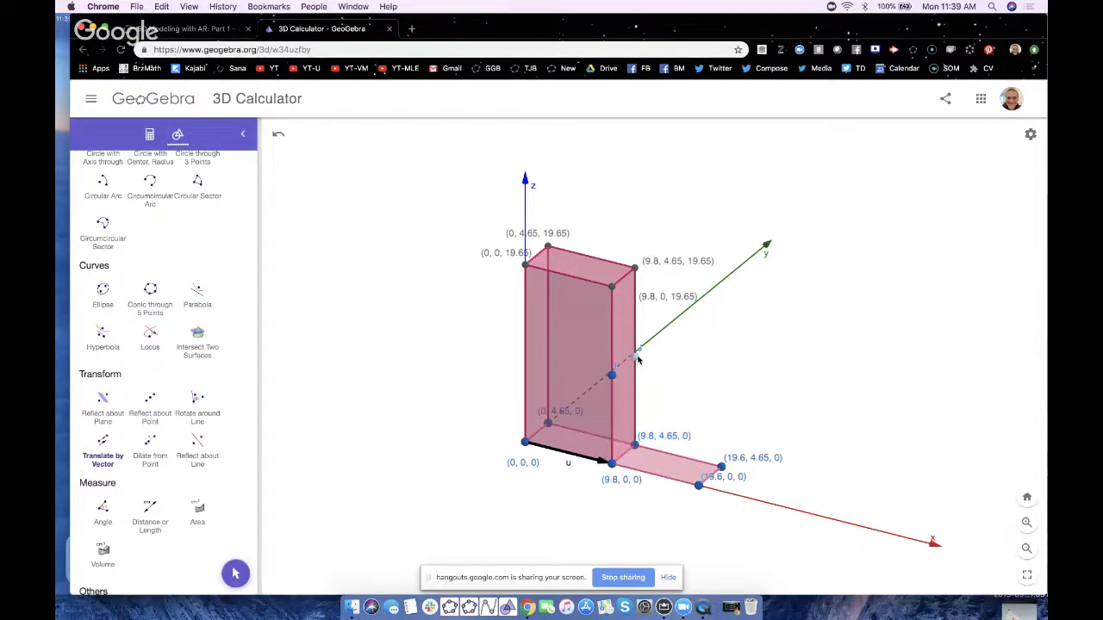
pyautogui.click(568, 466)
pyautogui.click(568, 465)
pyautogui.click(236, 574)
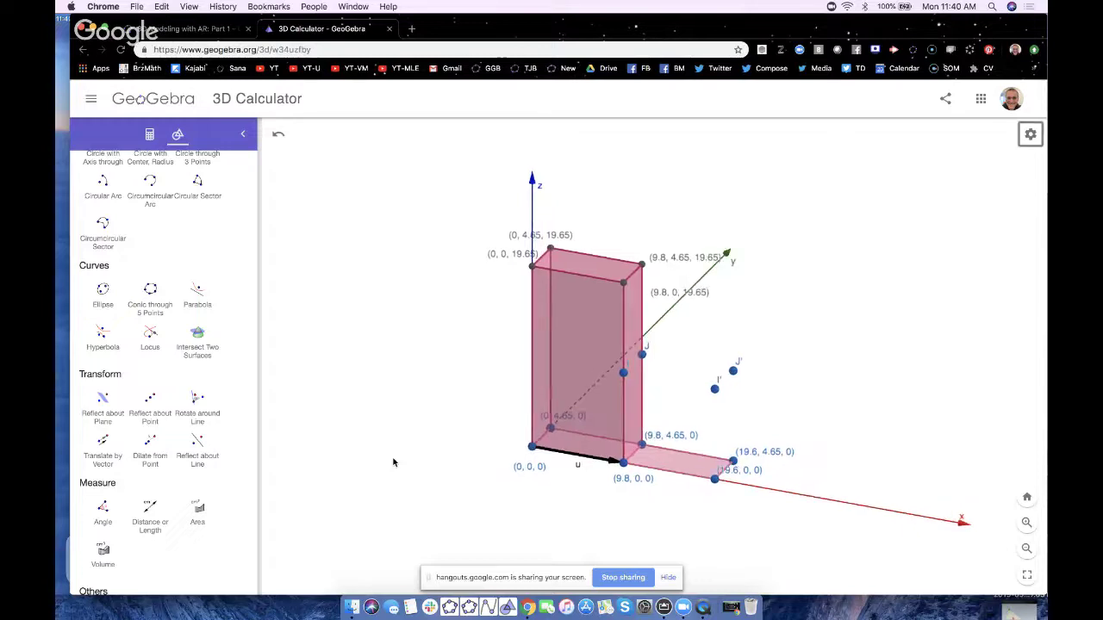
# - Select the Extrude to Prism tool from the Solids tools and reset the page zoom
pyautogui.scroll(8, 173, 392)
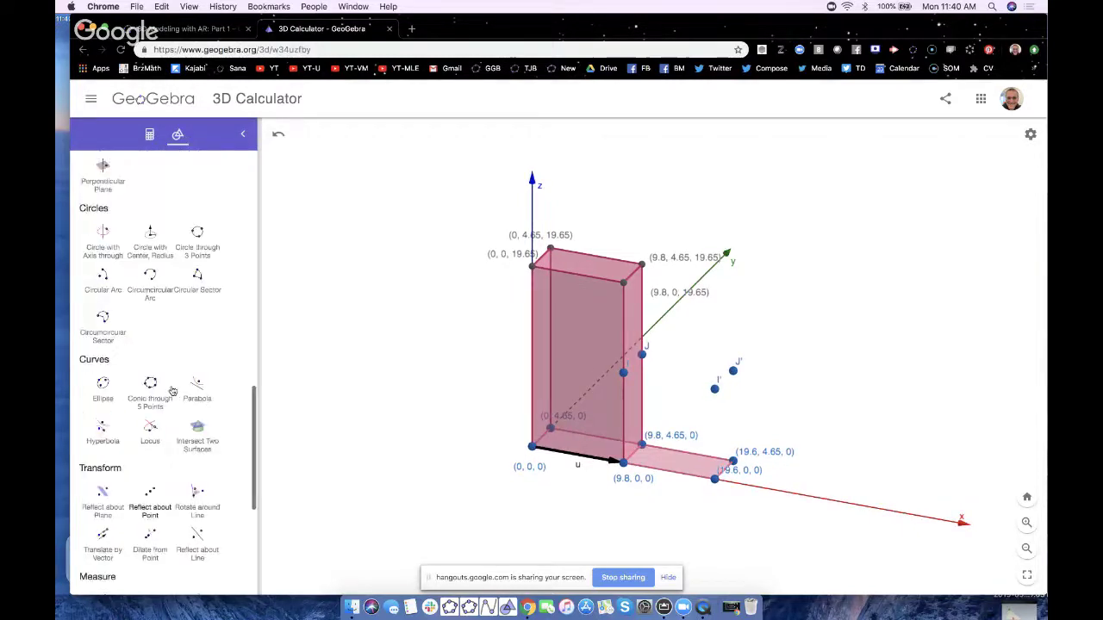
pyautogui.scroll(2, 173, 392)
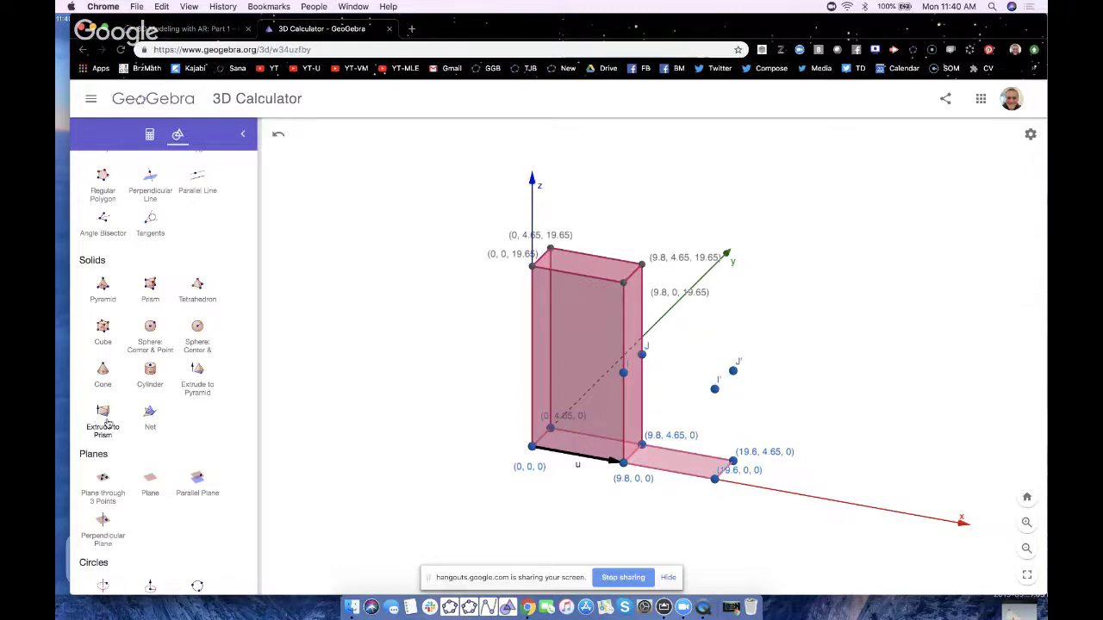
pyautogui.keyDown('ctrl'); pyautogui.scroll(10, 105, 422); pyautogui.keyUp('ctrl')
pyautogui.scroll(1, 228, 448)
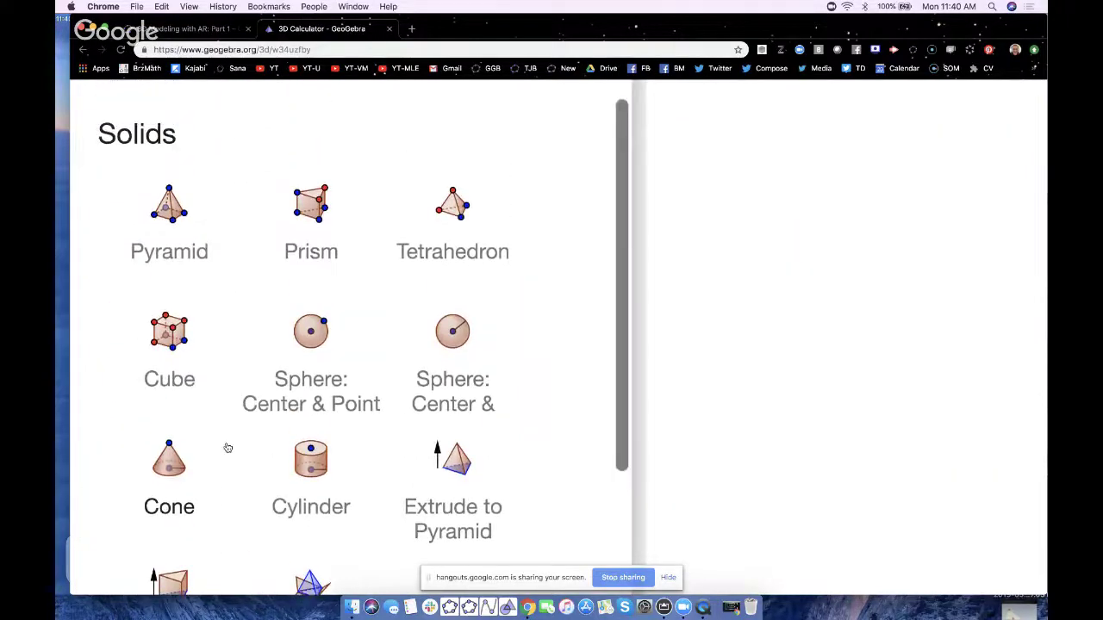
pyautogui.scroll(-4, 228, 448)
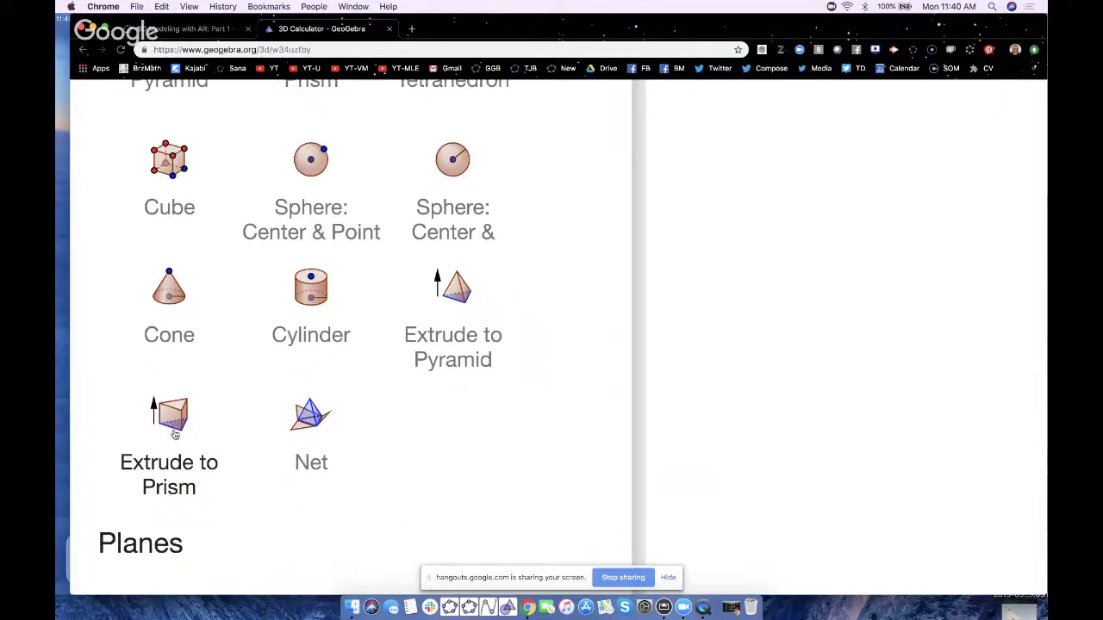
pyautogui.click(175, 431)
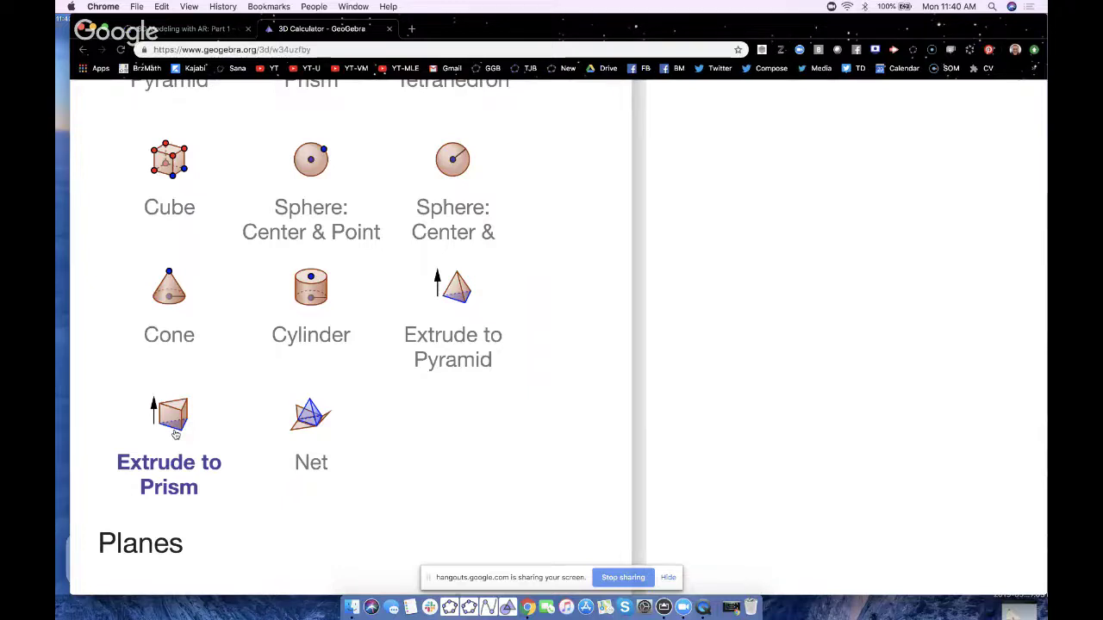
pyautogui.press('super+0')
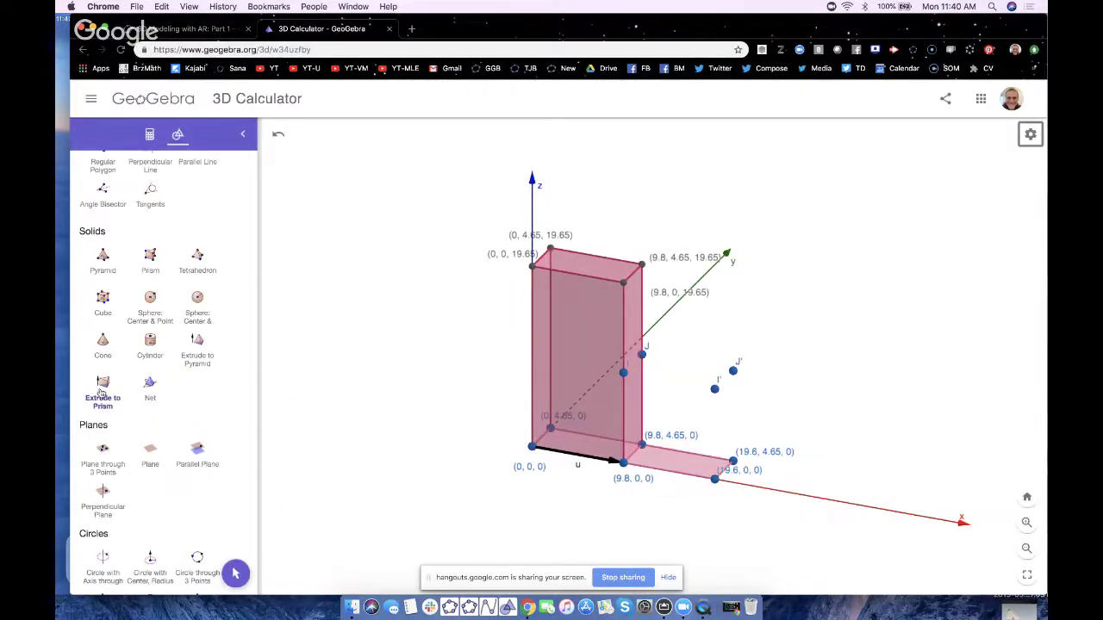
# - Extrude rectangle q1' into a prism, entering altitude 19.65
pyautogui.click(102, 392)
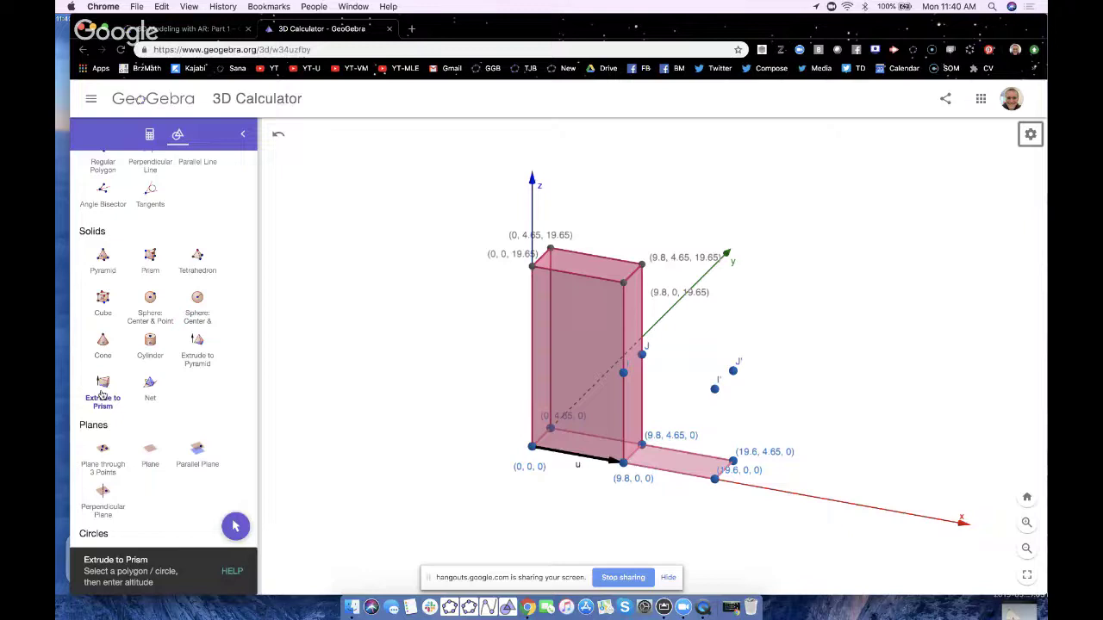
pyautogui.click(677, 464)
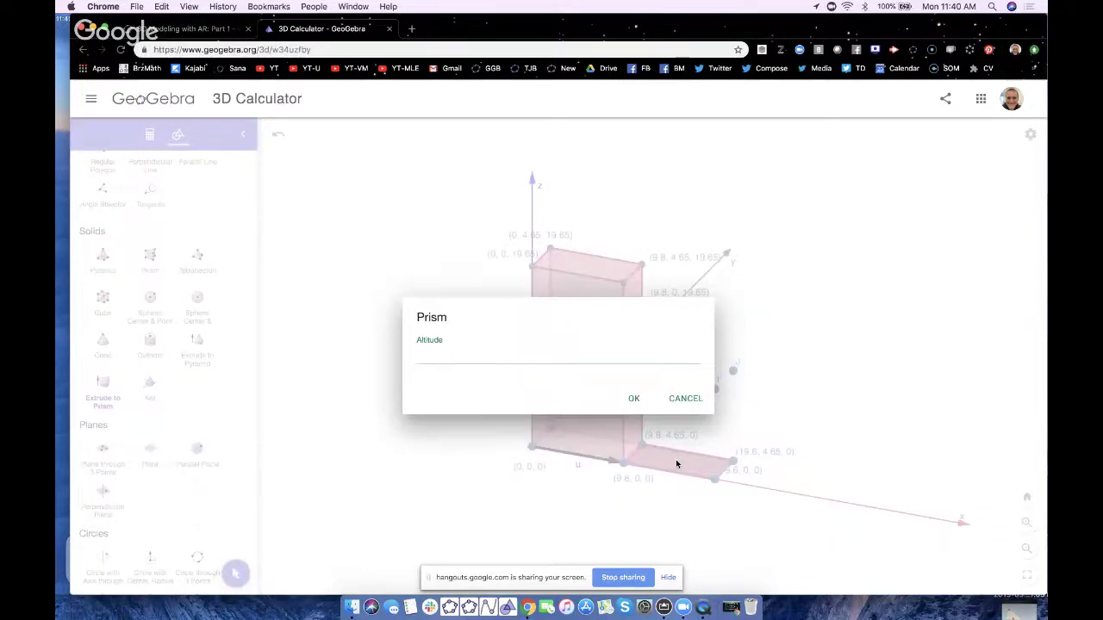
pyautogui.write('19.65/2')
pyautogui.press('Return')
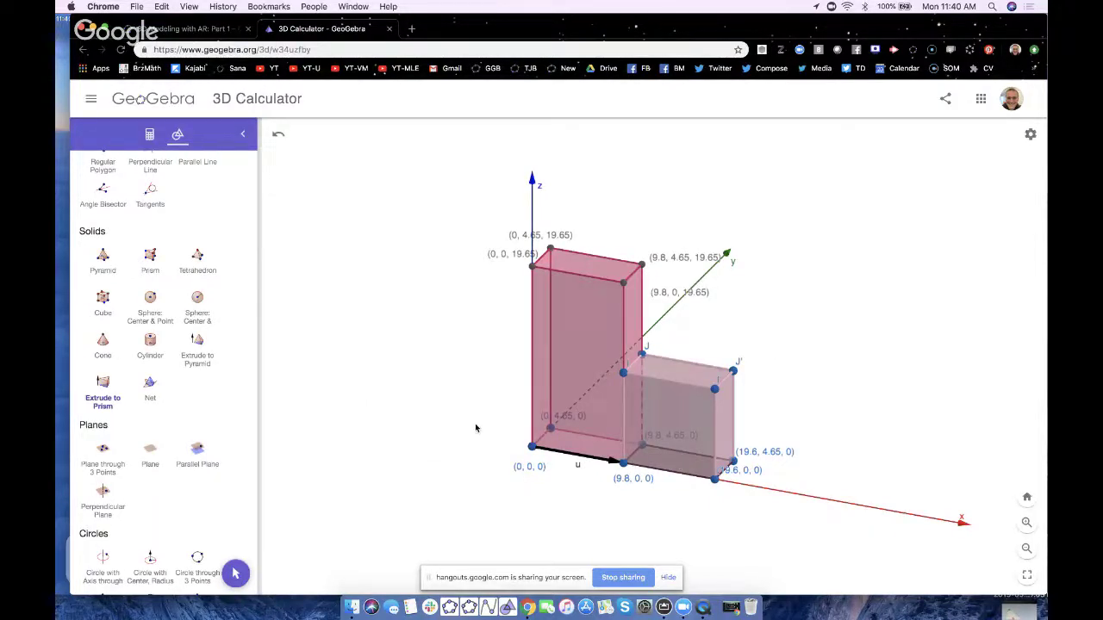
pyautogui.click(235, 572)
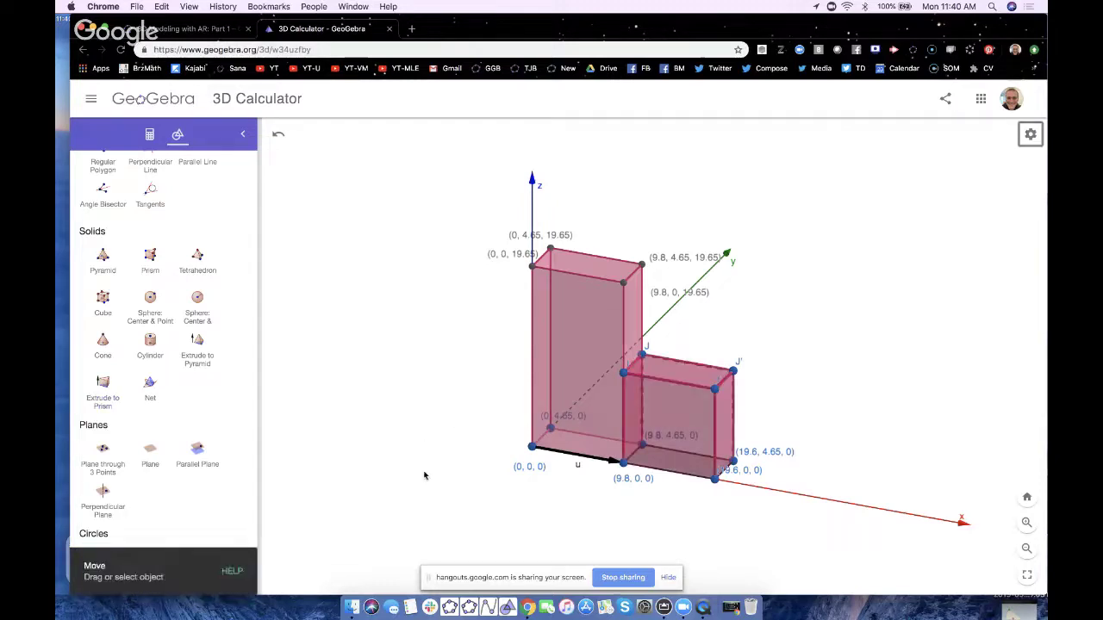
# - Deselect edge QR, then rotate, pan and zoom to centre the L-shaped solid
pyautogui.click(658, 376)
pyautogui.rightClick(658, 376)
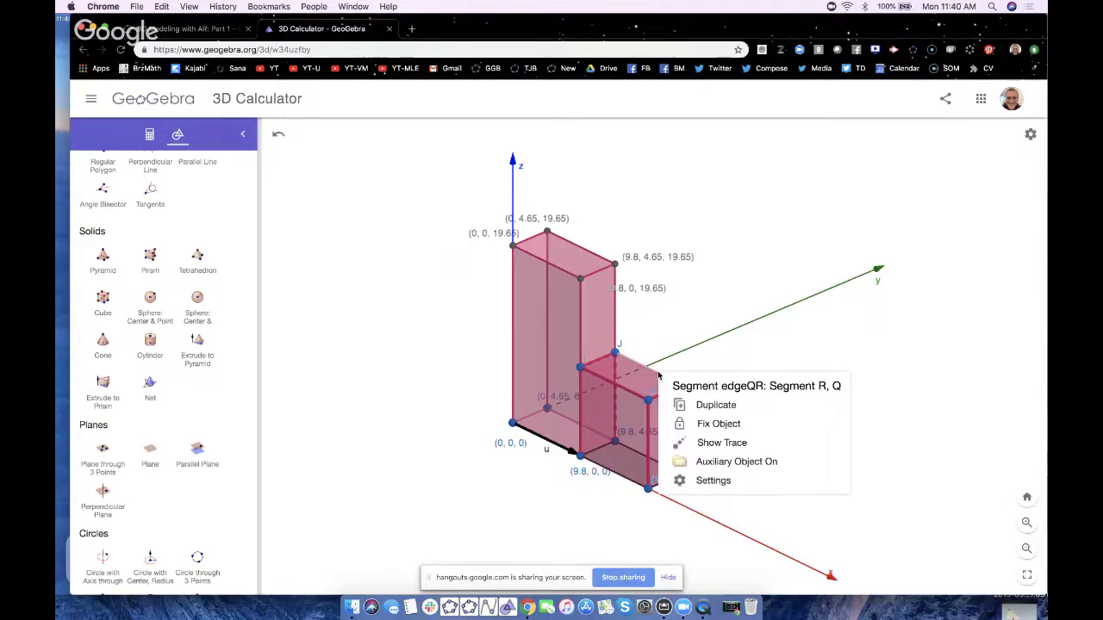
pyautogui.click(543, 487)
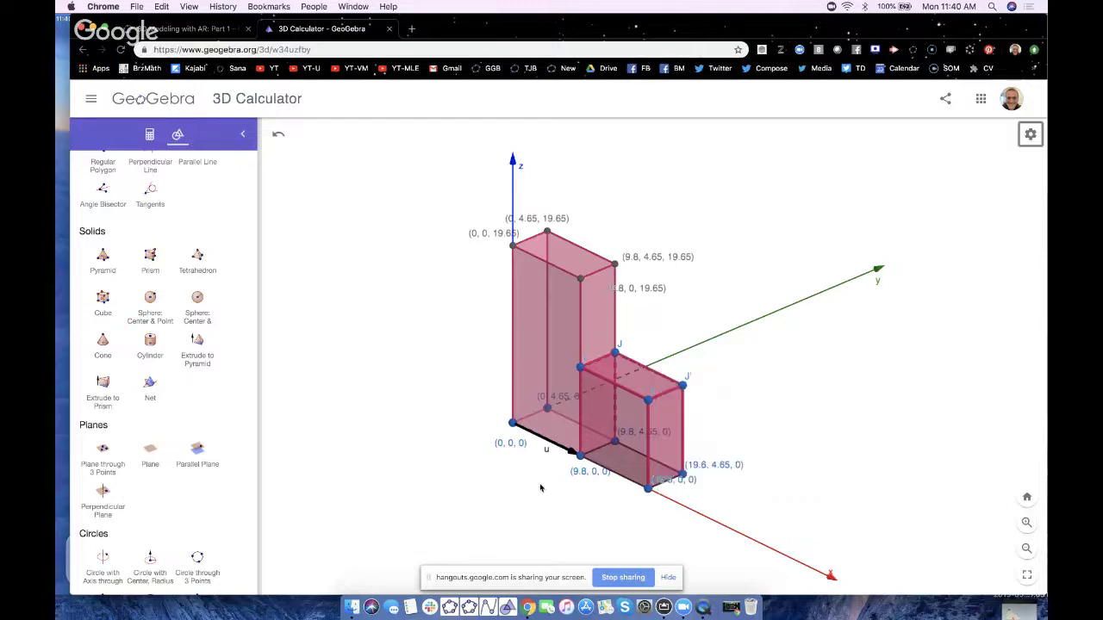
pyautogui.moveTo(381, 487); pyautogui.dragTo(394, 491)
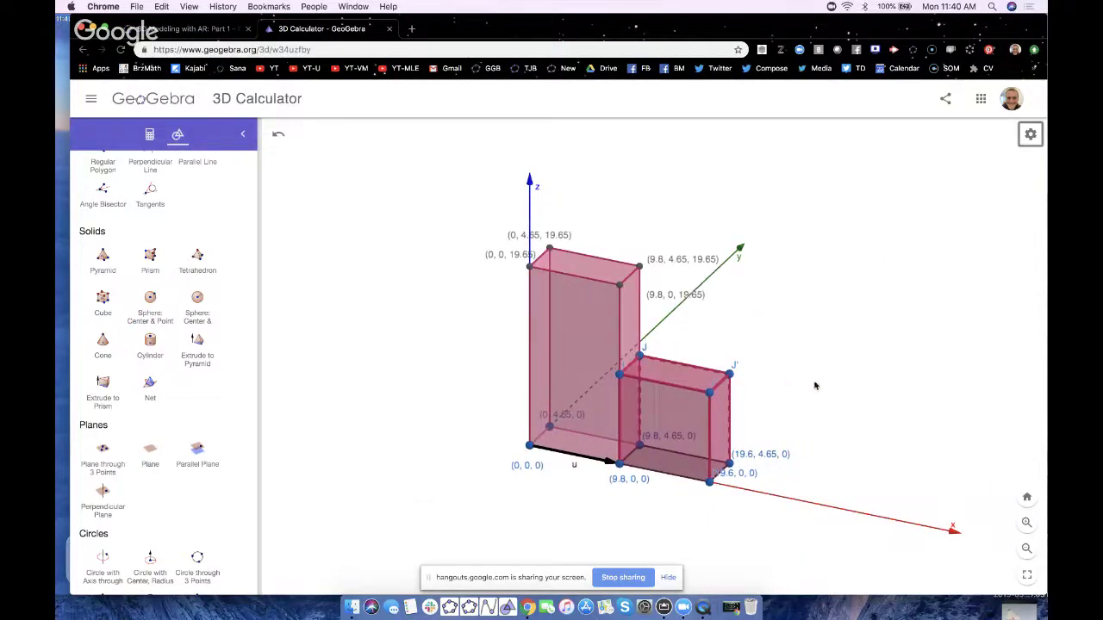
pyautogui.keyDown('shift'); pyautogui.moveTo(812, 381); pyautogui.dragTo(676, 375); pyautogui.keyUp('shift')
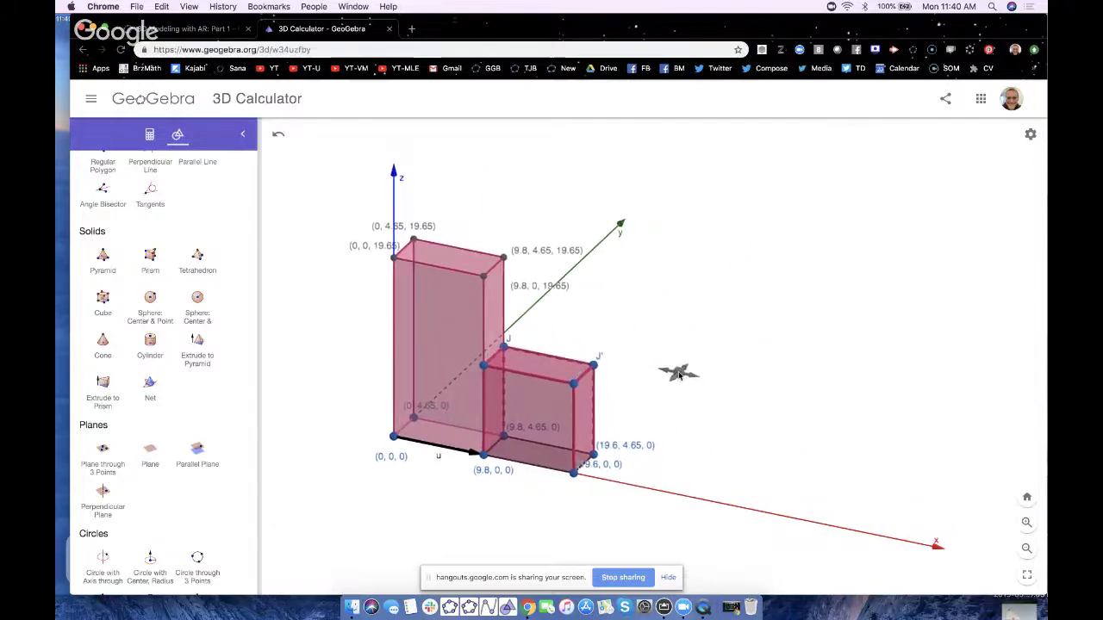
pyautogui.scroll(2, 679, 375)
pyautogui.scroll(-2, 679, 375)
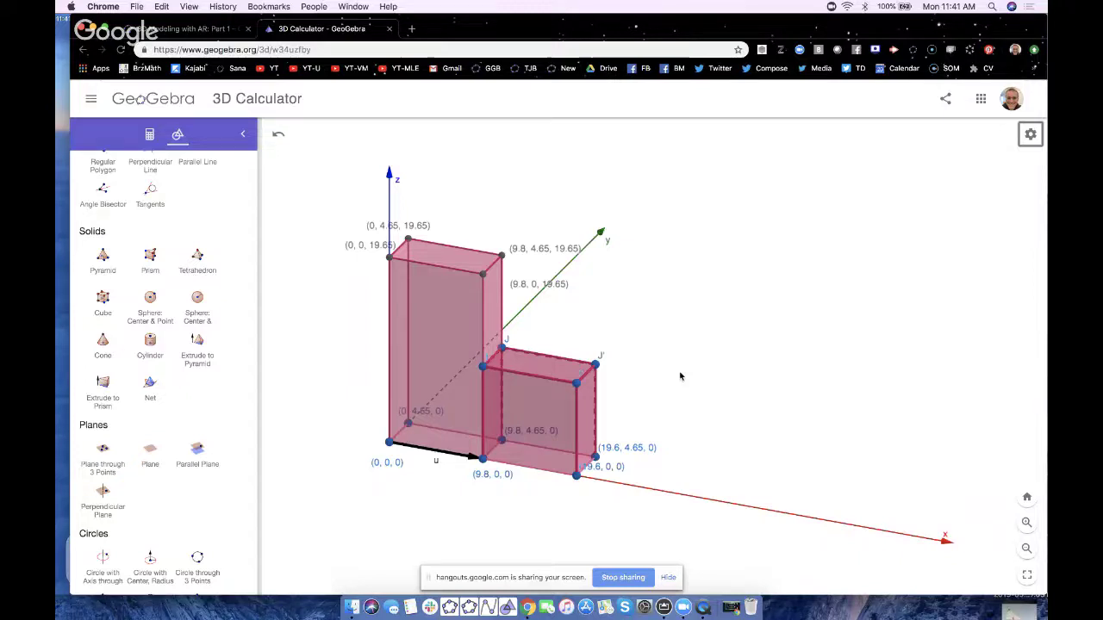
# - Set the Algebra Sort by option to Object Type and review the grouped object list
pyautogui.click(1036, 134)
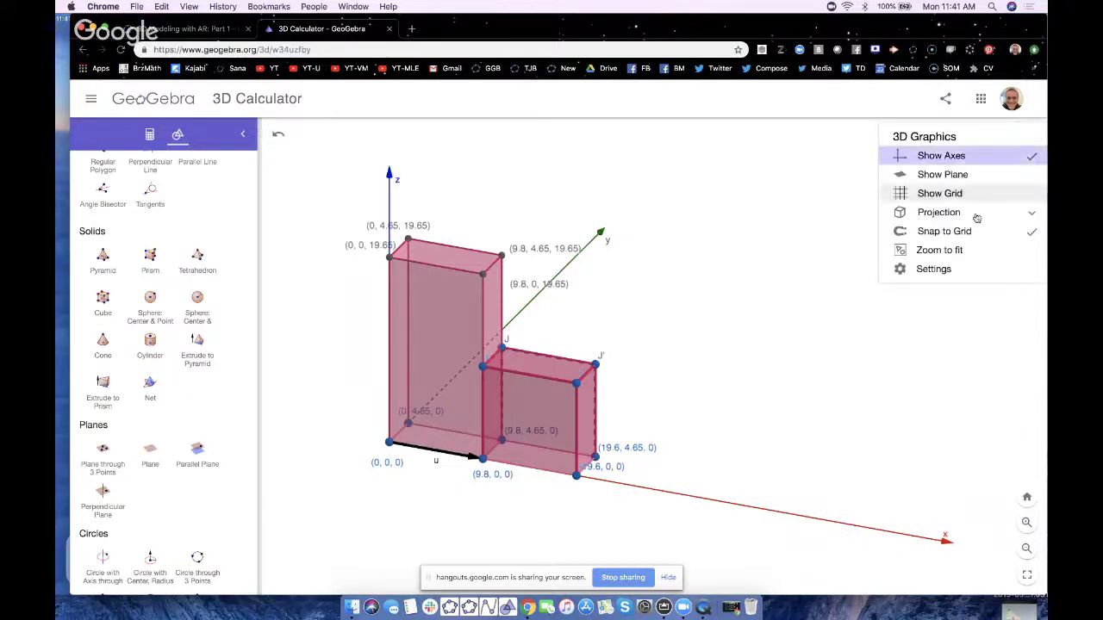
pyautogui.click(938, 269)
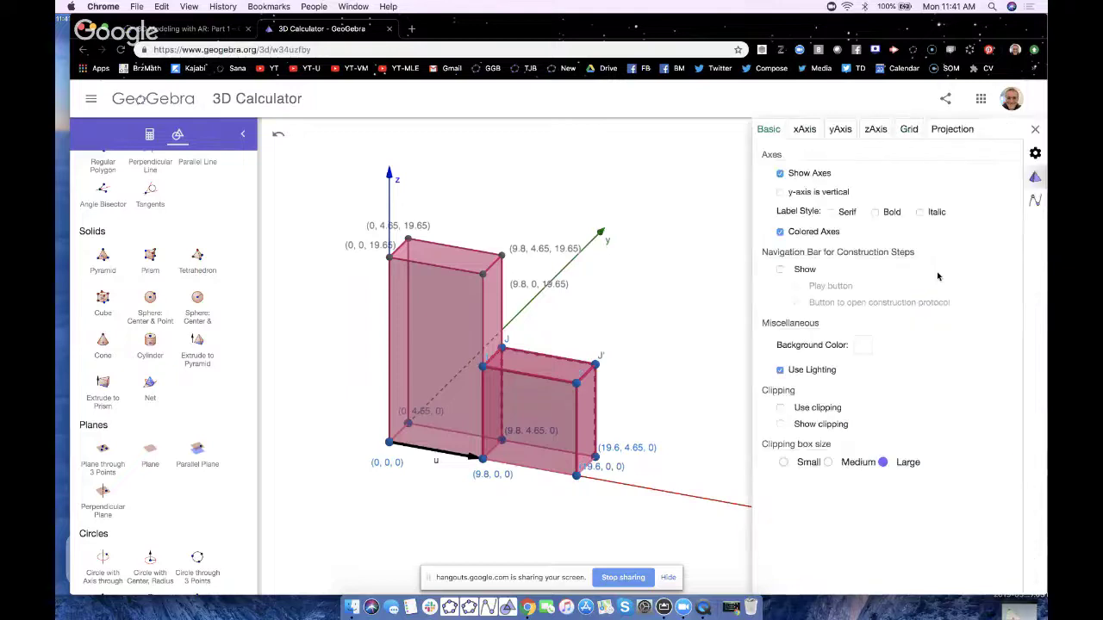
pyautogui.click(1035, 199)
pyautogui.click(827, 217)
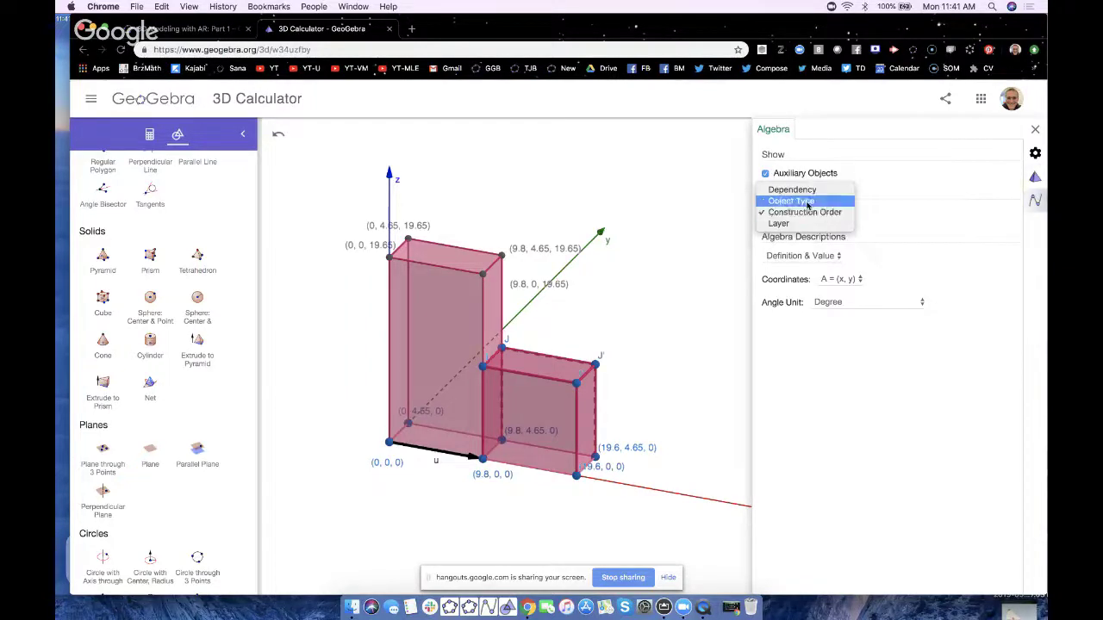
pyautogui.click(807, 202)
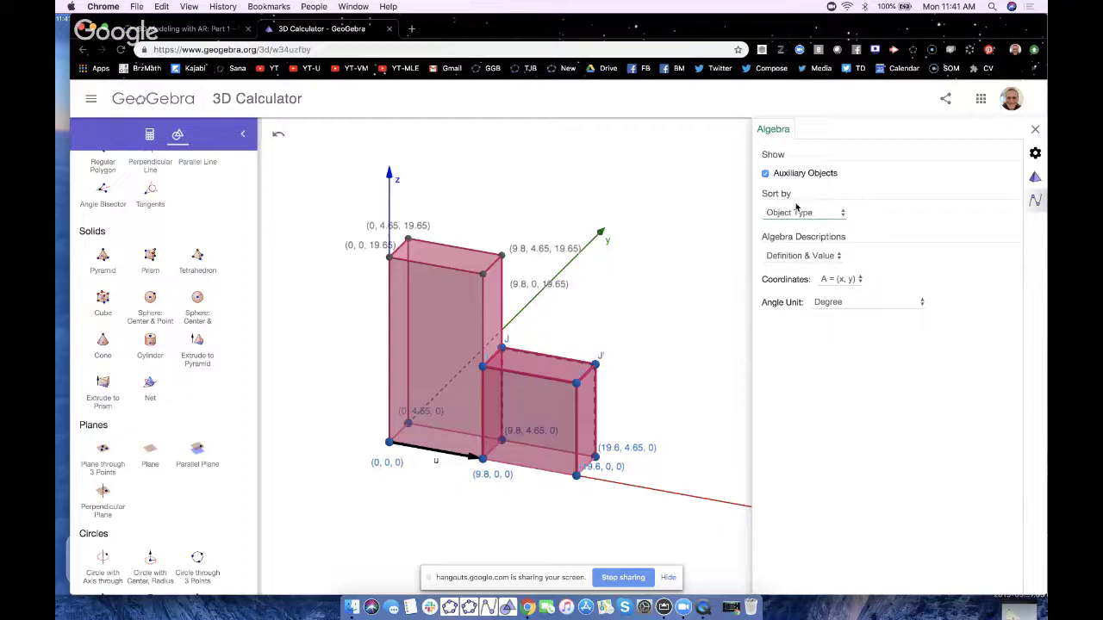
pyautogui.click(149, 135)
pyautogui.scroll(15, 162, 312)
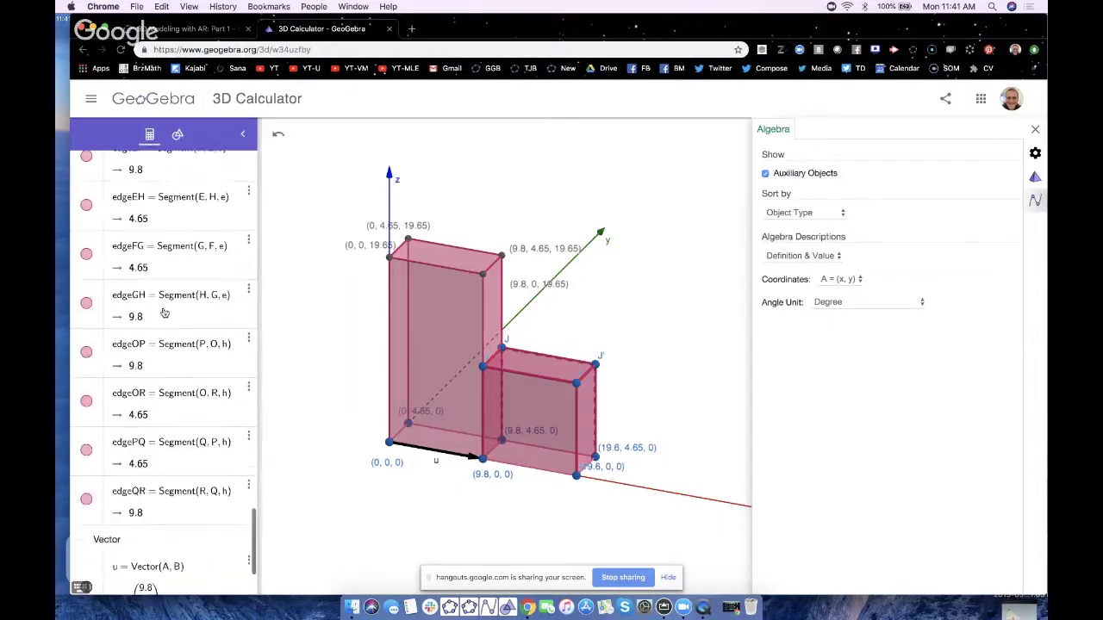
pyautogui.scroll(5, 165, 312)
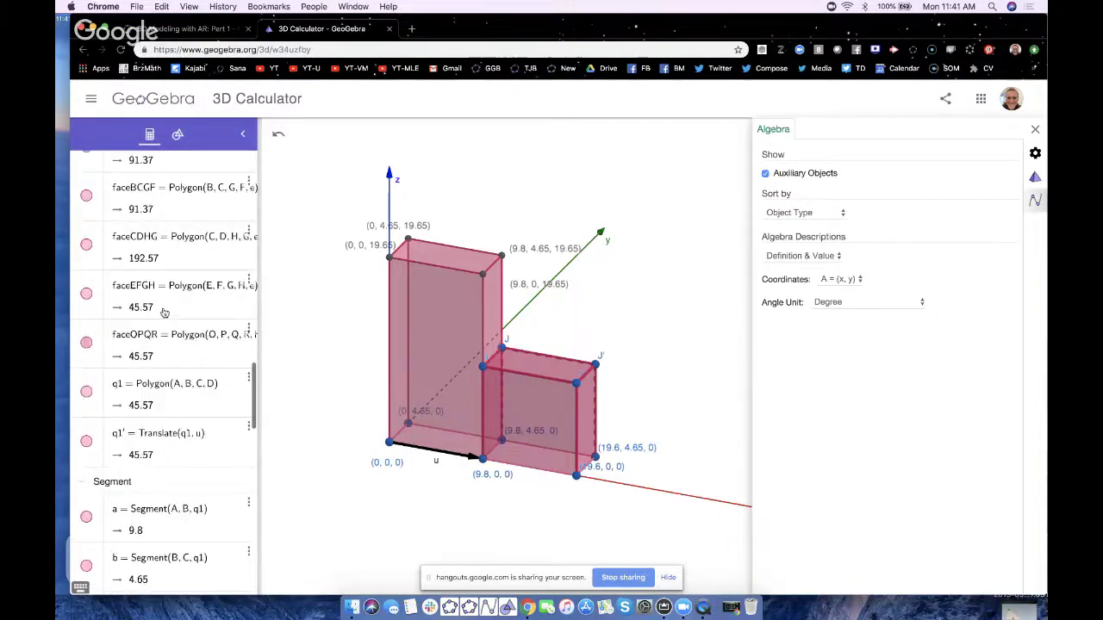
pyautogui.scroll(-4, 164, 312)
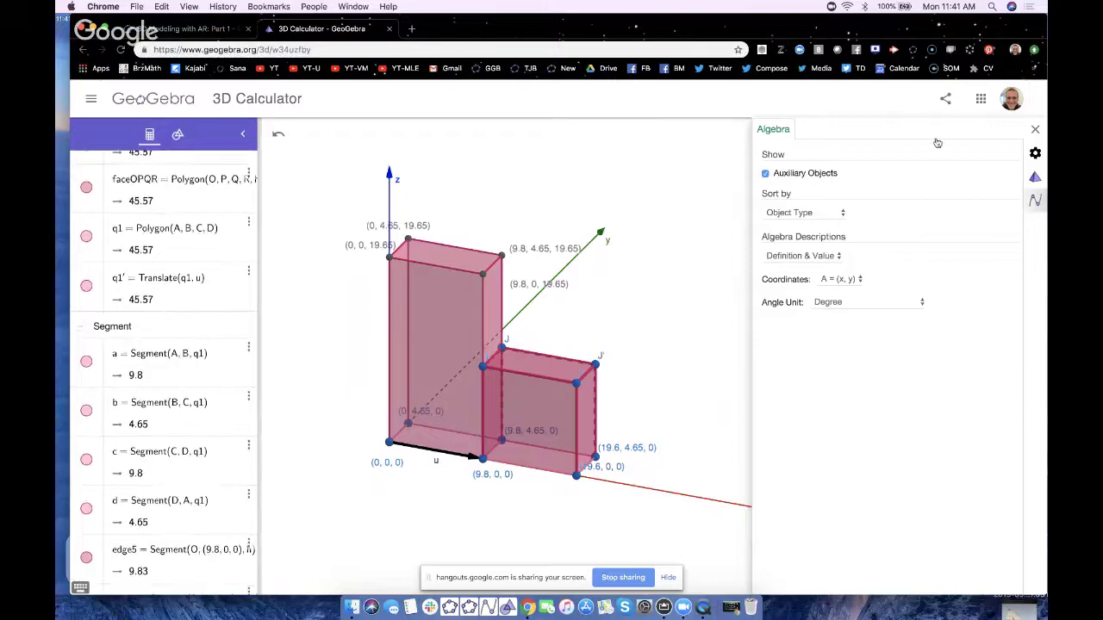
pyautogui.click(1035, 128)
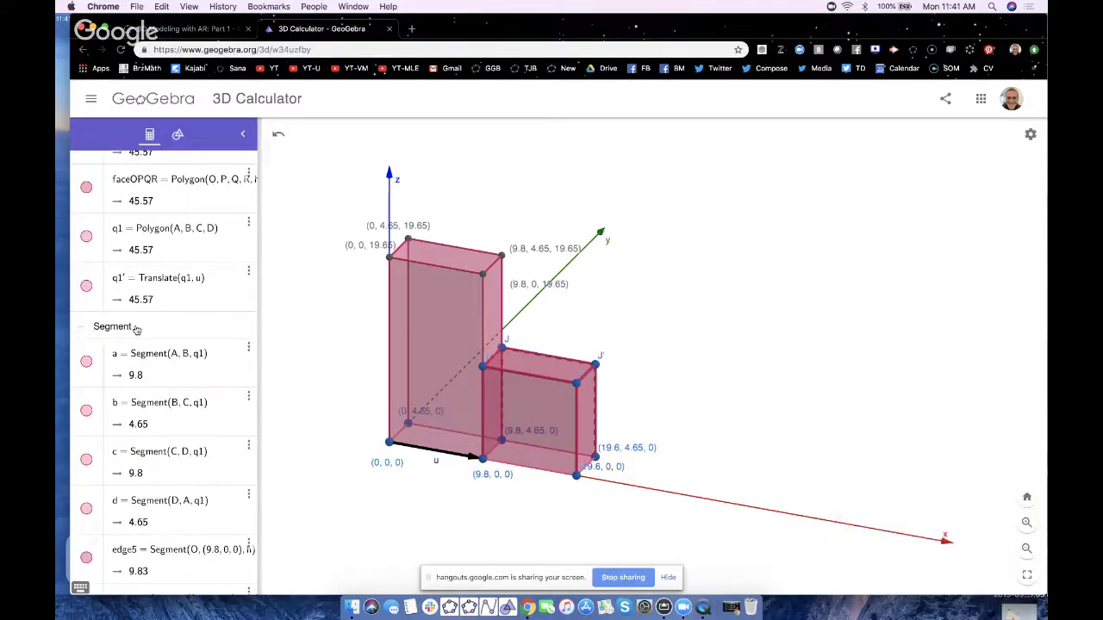
pyautogui.scroll(15, 137, 331)
pyautogui.scroll(-10, 164, 389)
pyautogui.scroll(-12, 164, 390)
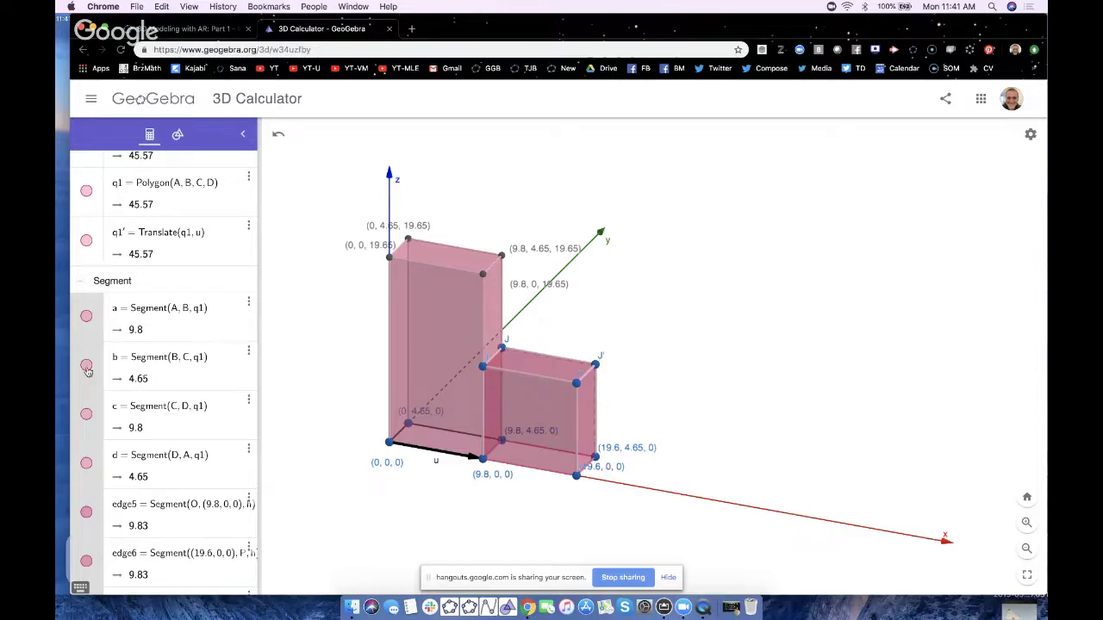
pyautogui.rightClick(87, 368)
pyautogui.click(130, 469)
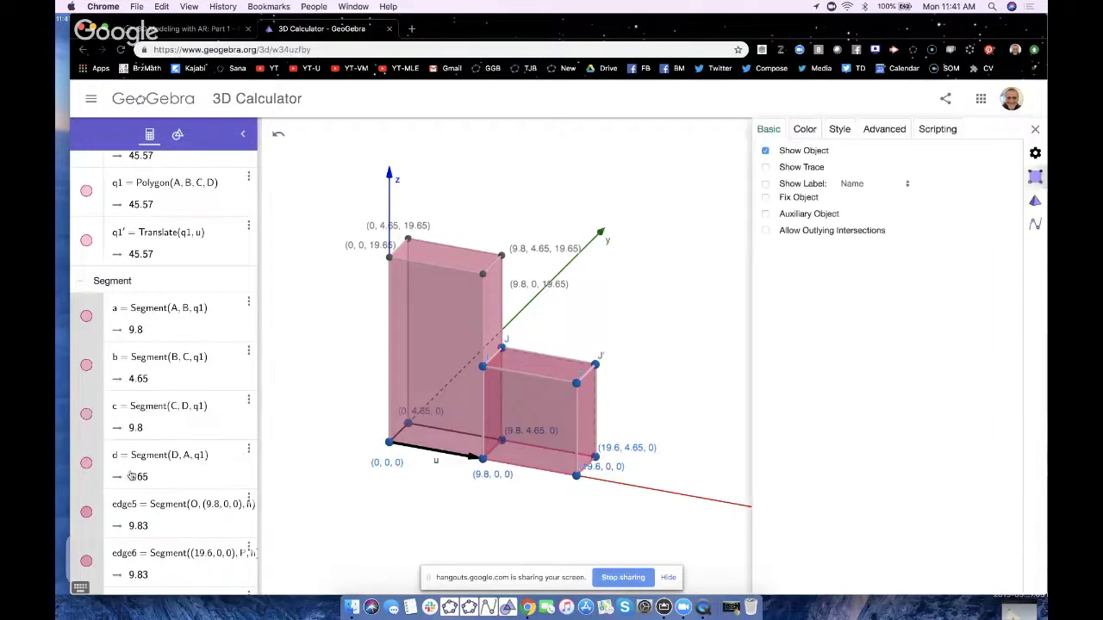
pyautogui.click(839, 130)
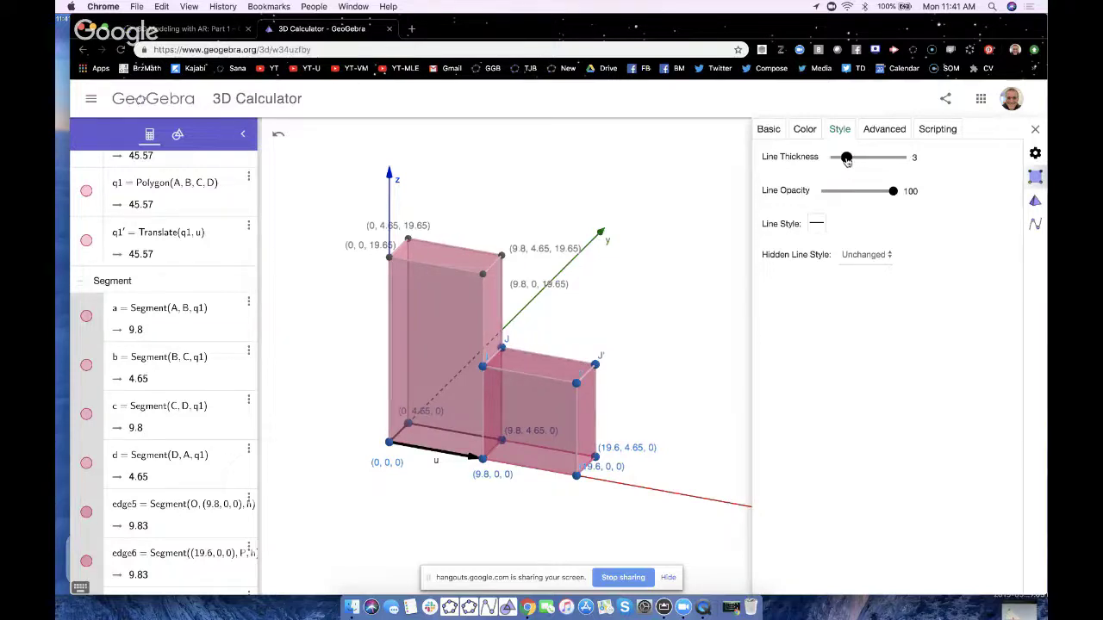
pyautogui.click(864, 255)
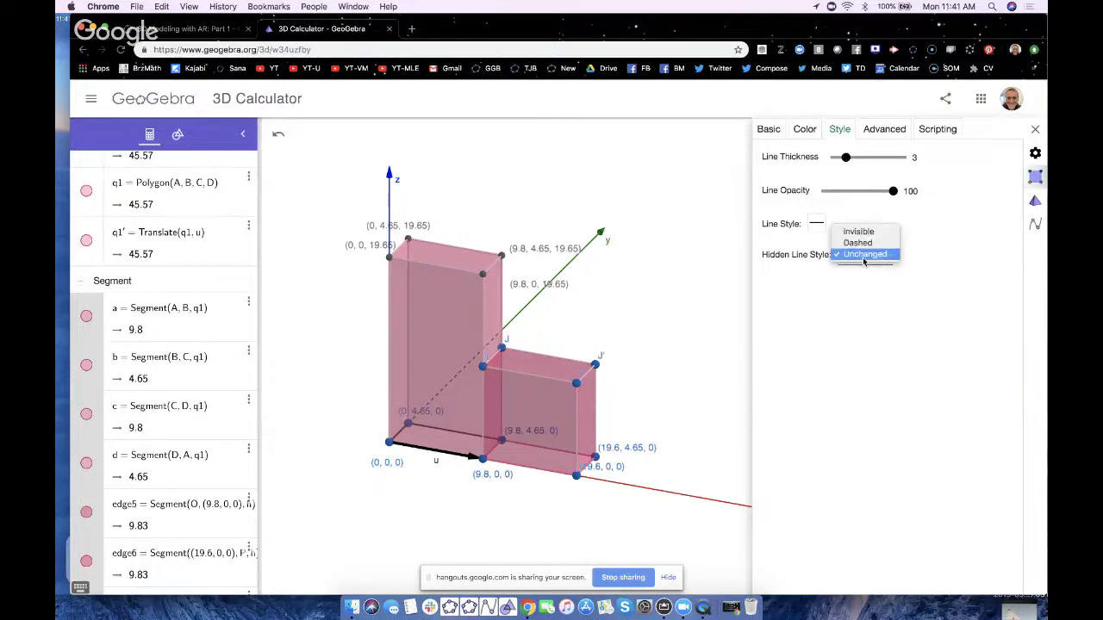
pyautogui.click(864, 259)
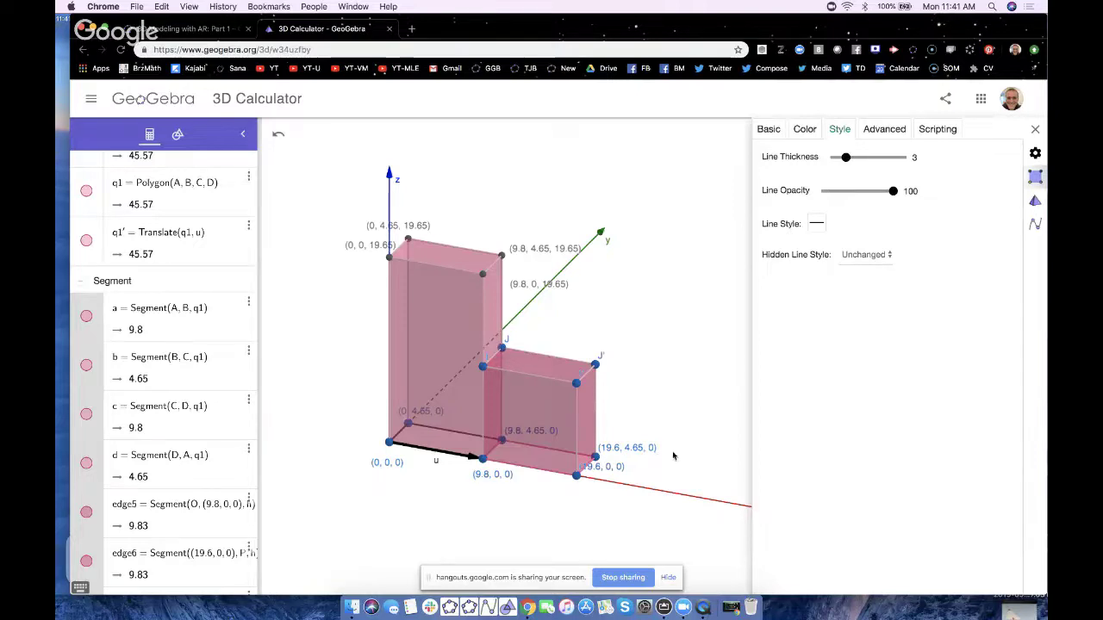
pyautogui.click(1036, 129)
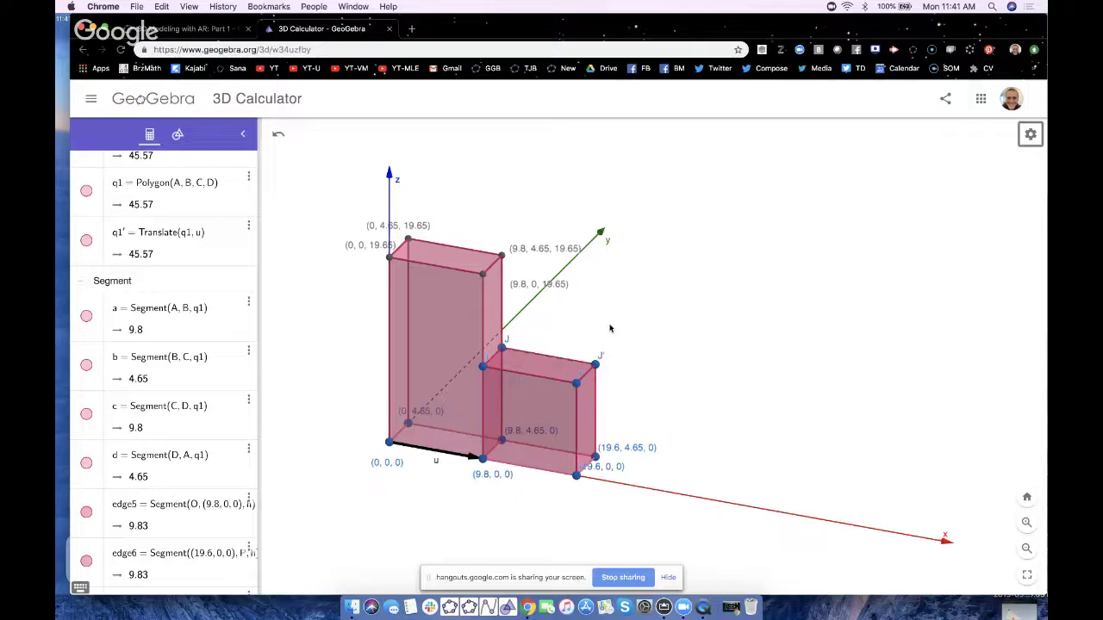
# - Open face7's properties from the algebra list
pyautogui.scroll(-10, 143, 390)
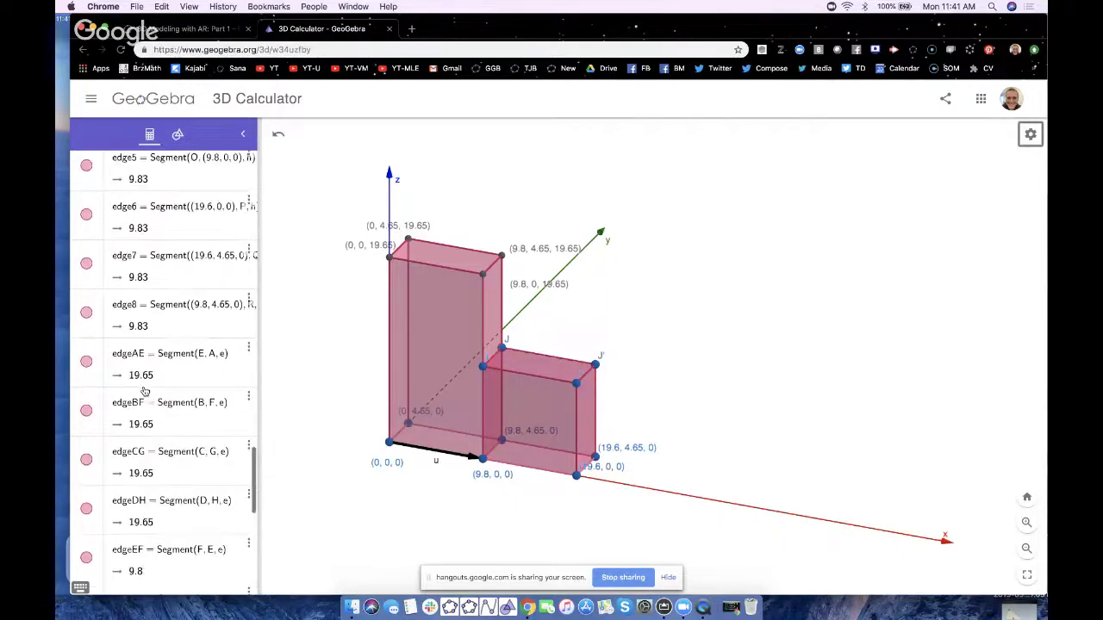
pyautogui.scroll(15, 144, 390)
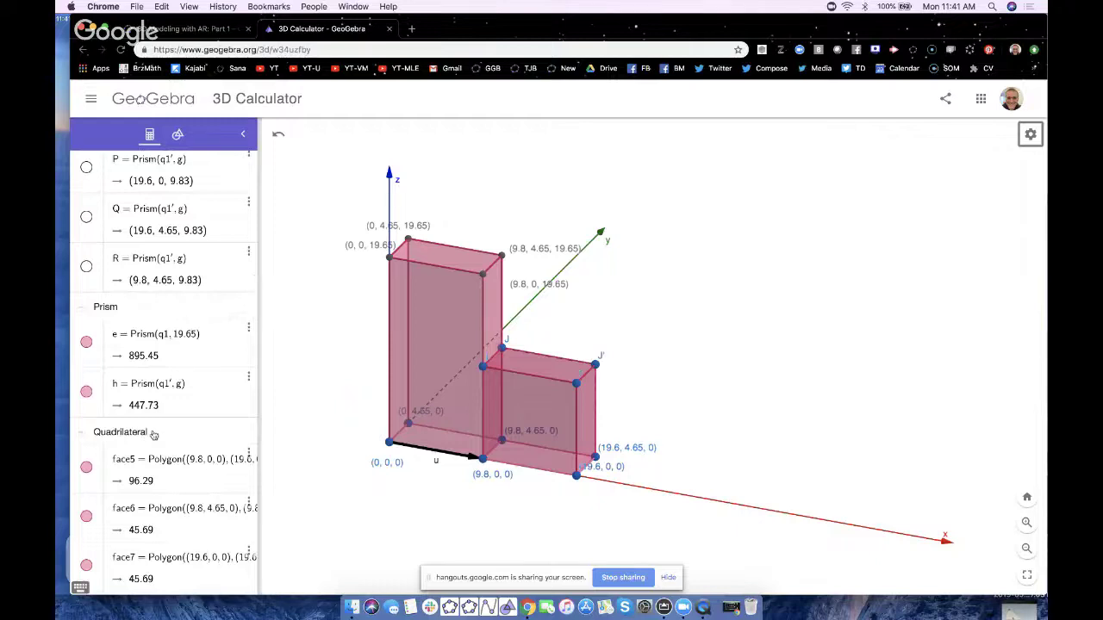
pyautogui.scroll(10, 153, 435)
pyautogui.scroll(-1, 153, 435)
pyautogui.scroll(-15, 153, 435)
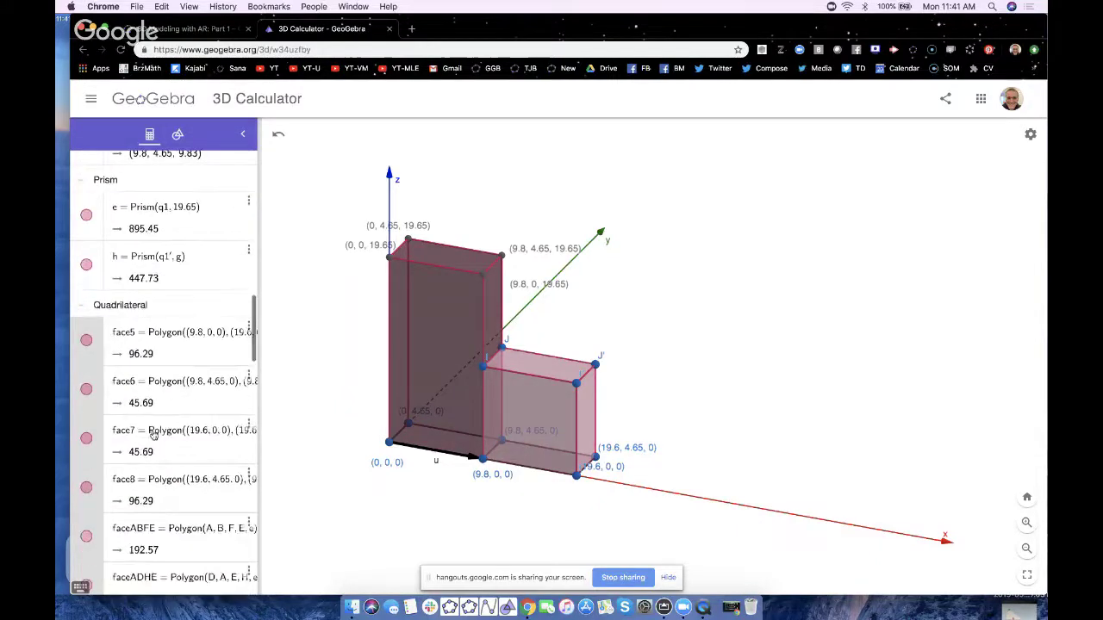
pyautogui.rightClick(84, 384)
pyautogui.click(138, 488)
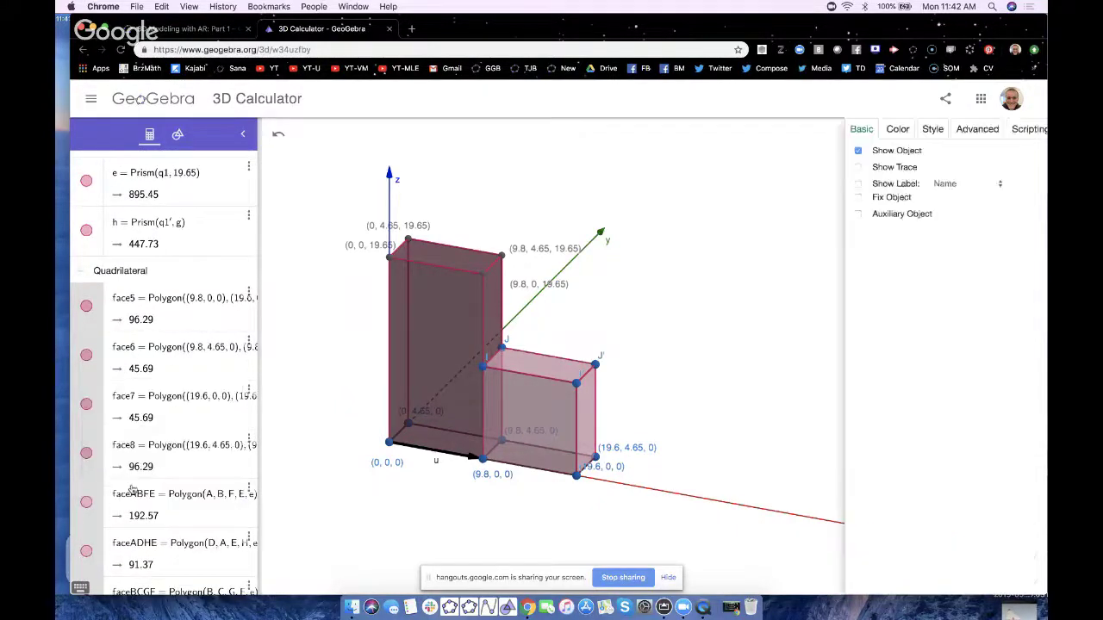
# - Set face7's hidden line style to Unchanged and its line thickness to 3
pyautogui.click(840, 129)
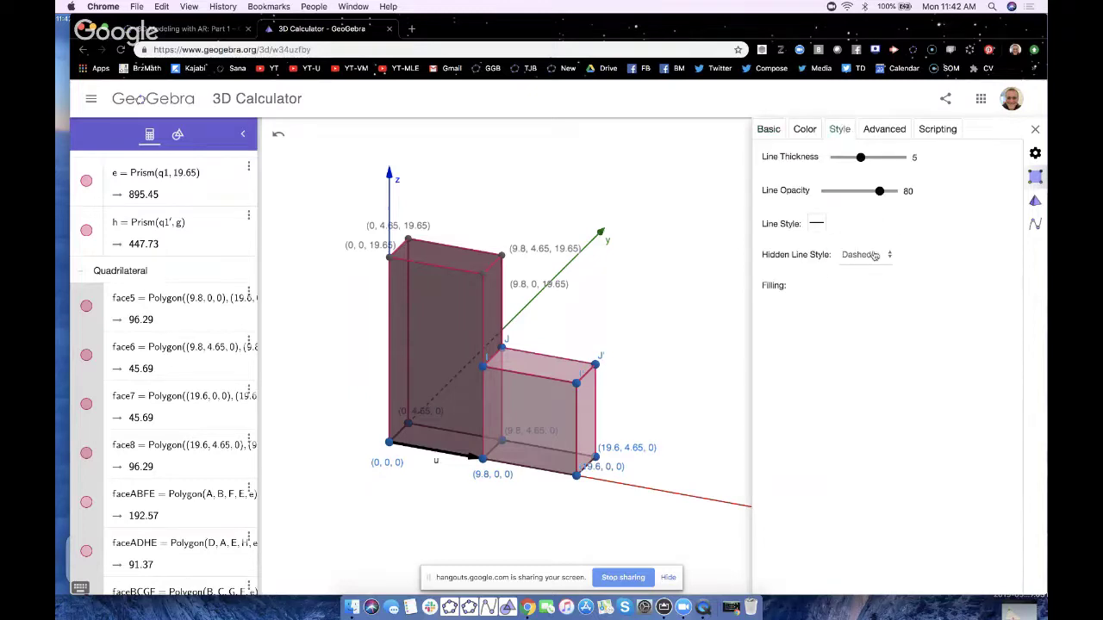
pyautogui.click(868, 255)
pyautogui.click(870, 268)
pyautogui.click(856, 159)
pyautogui.moveTo(855, 158); pyautogui.dragTo(850, 159)
pyautogui.click(675, 310)
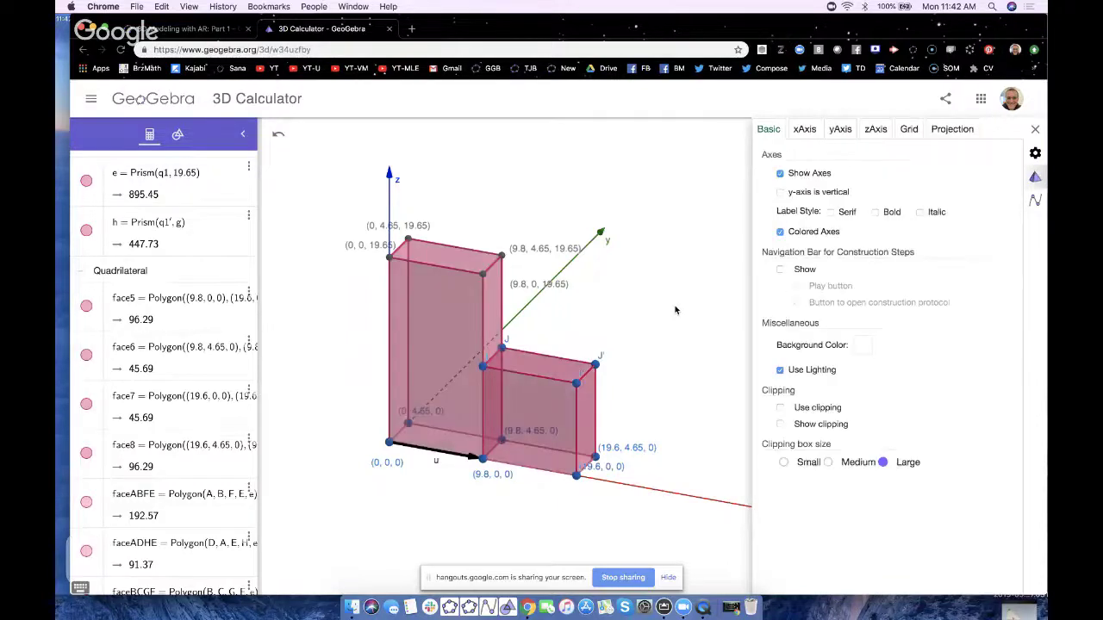
pyautogui.click(551, 414)
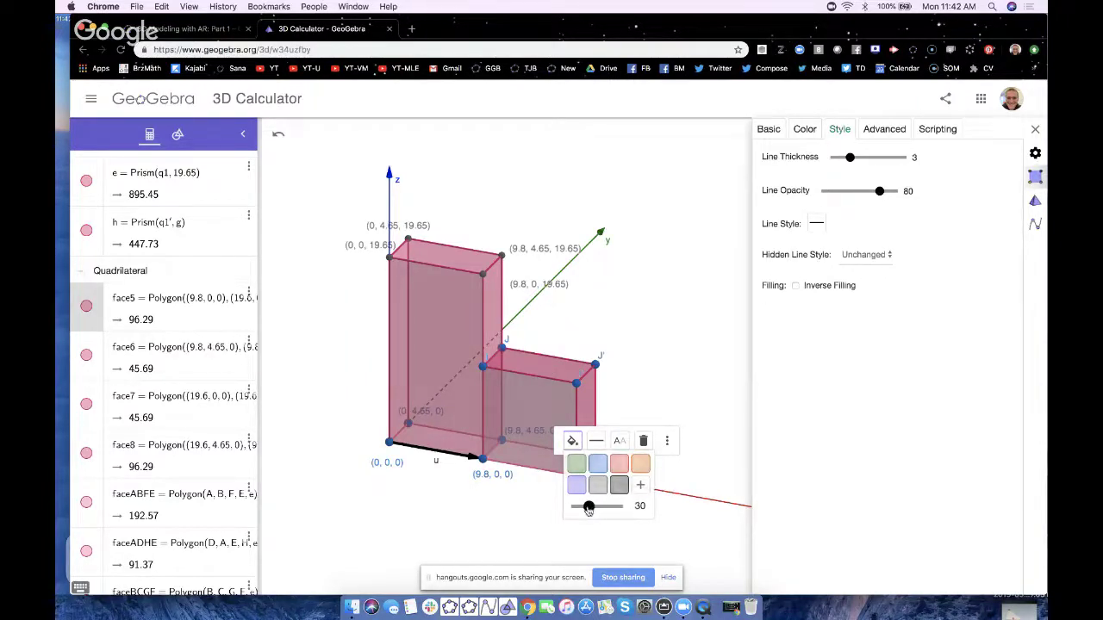
# - Inspect the colour settings of the tall and small prism faces, then close the properties panel
pyautogui.click(448, 349)
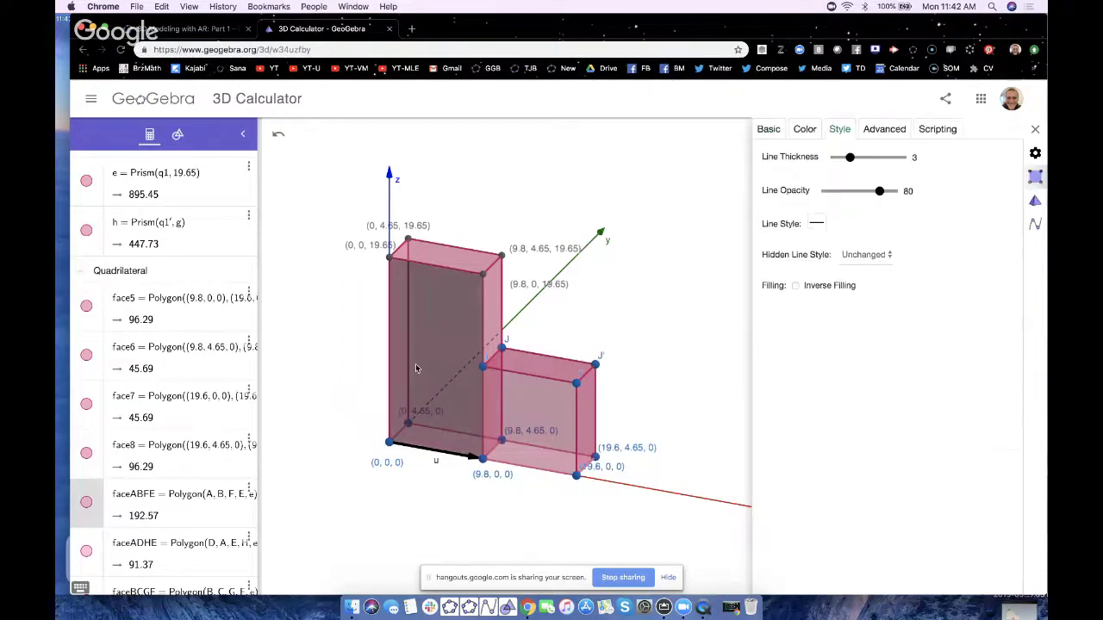
pyautogui.click(804, 131)
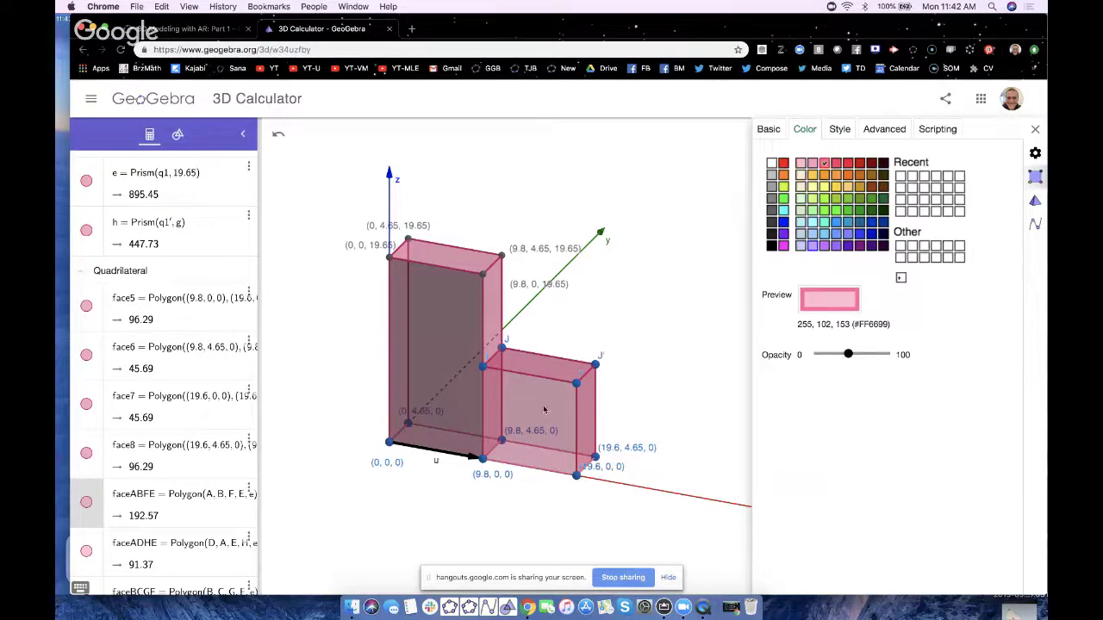
pyautogui.click(543, 410)
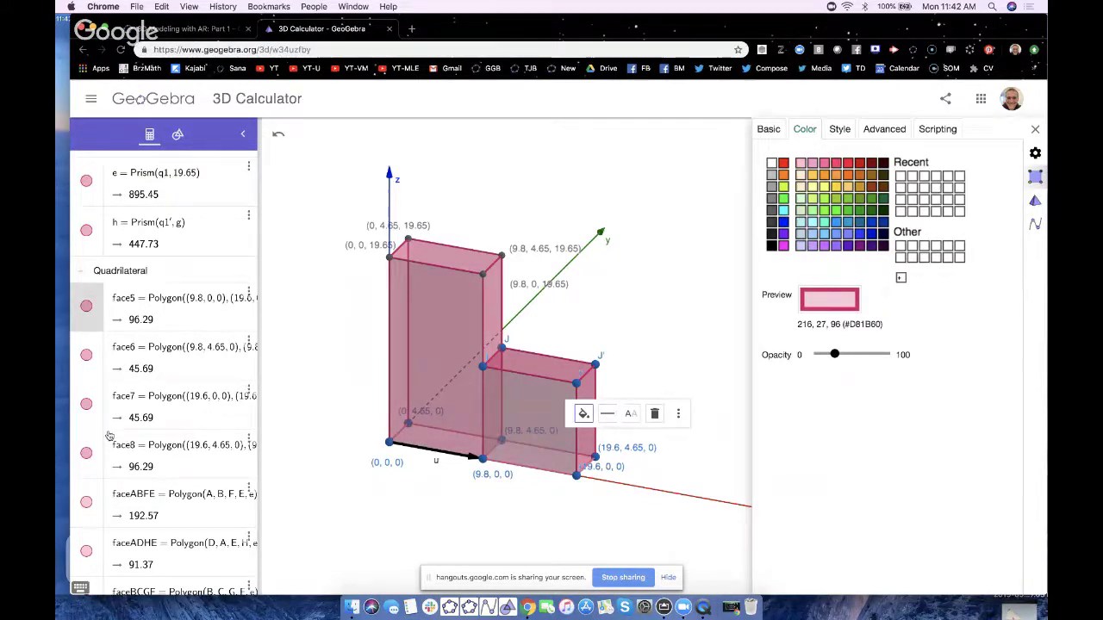
pyautogui.scroll(1, 109, 436)
pyautogui.click(145, 291)
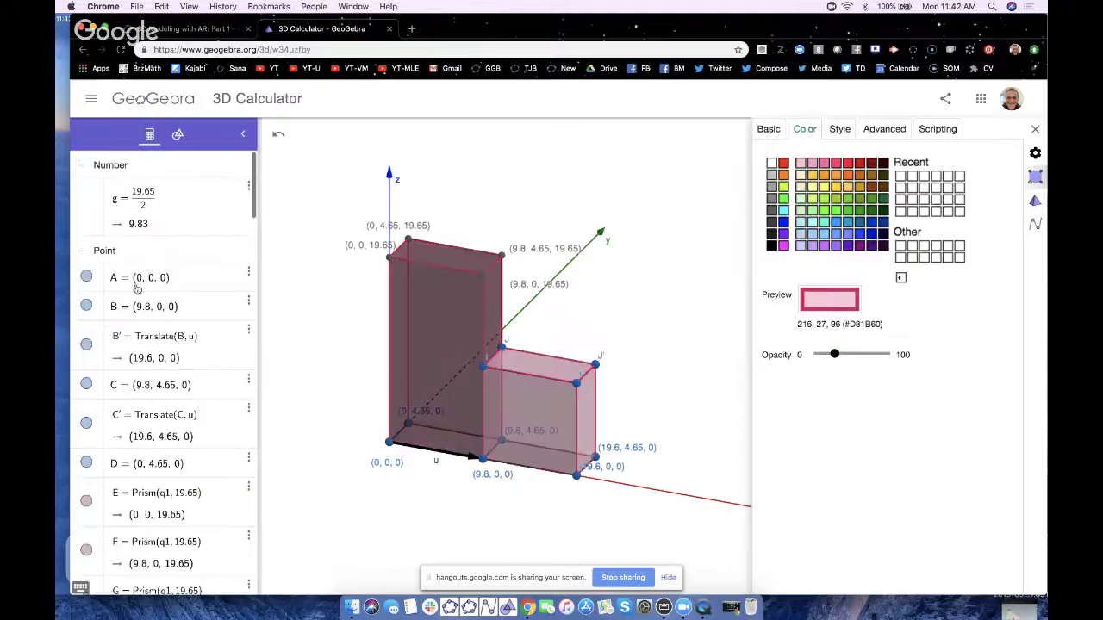
pyautogui.scroll(-10, 136, 290)
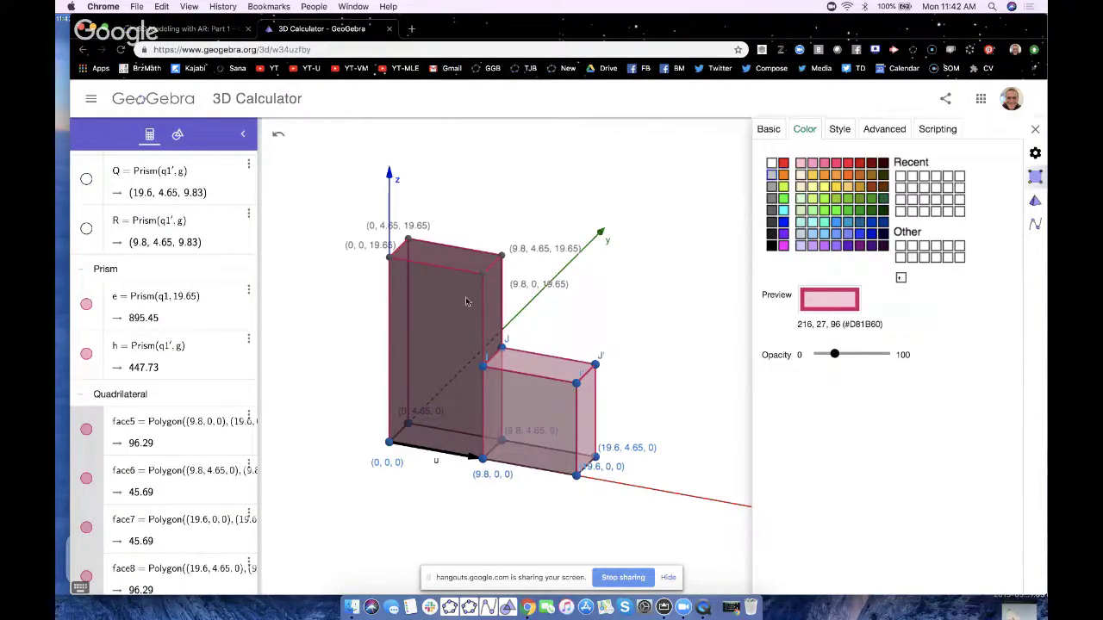
pyautogui.rightClick(493, 377)
pyautogui.click(351, 350)
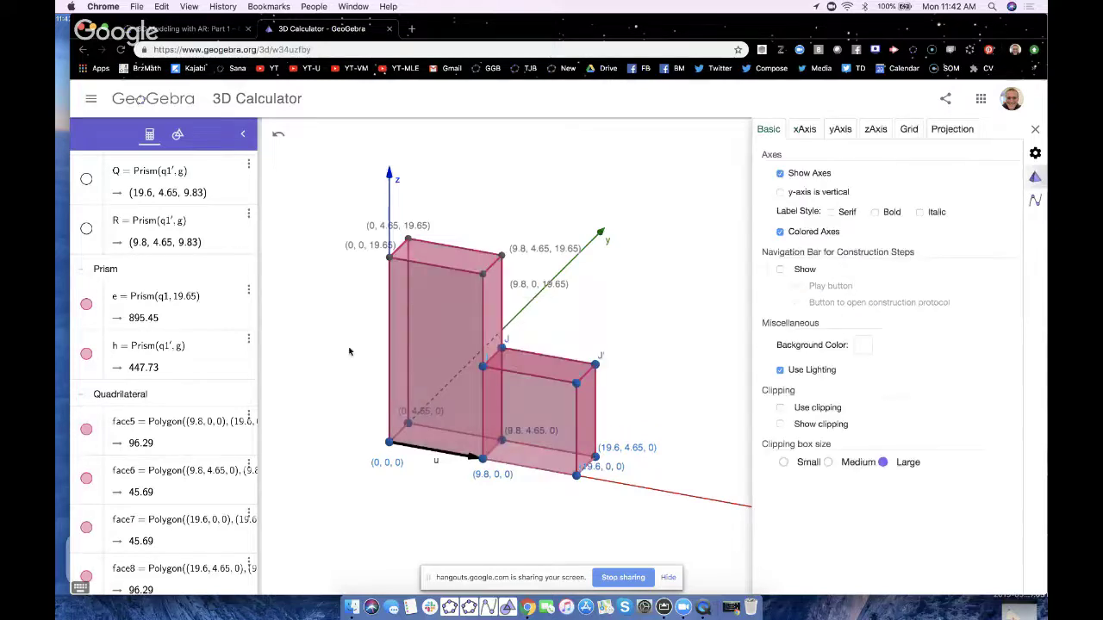
pyautogui.click(417, 345)
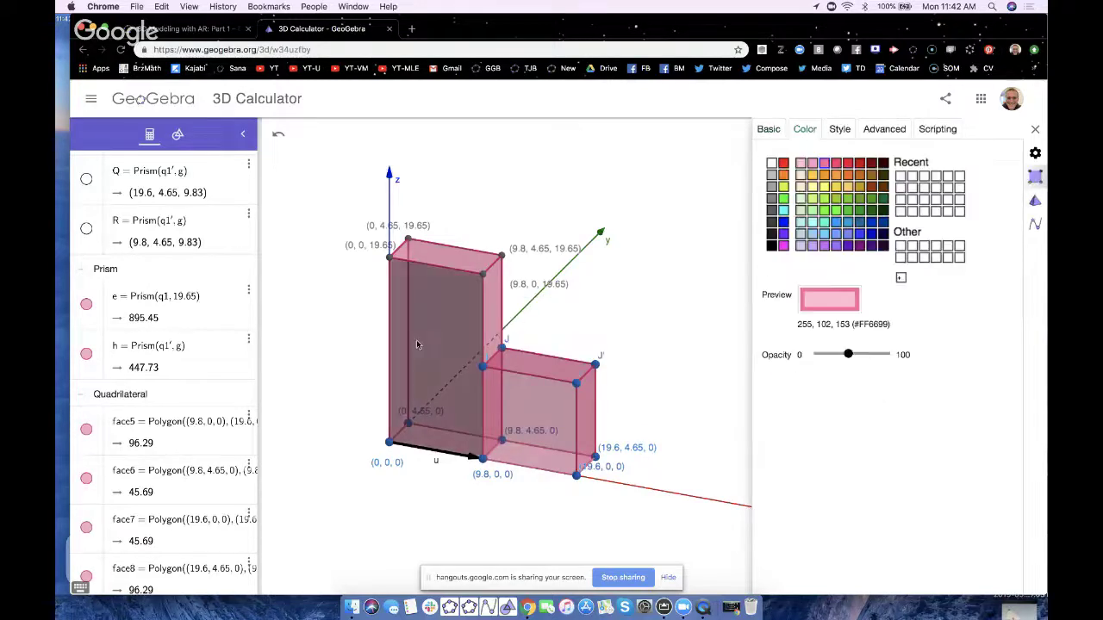
pyautogui.click(129, 398)
pyautogui.click(1036, 130)
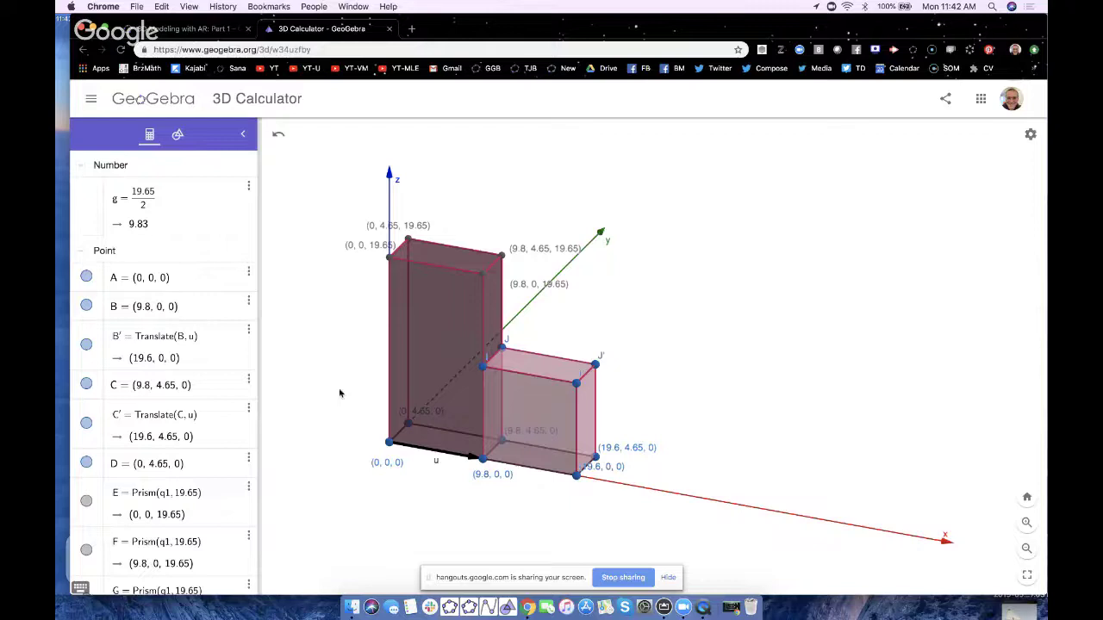
# - Lower the small prism's opacity from 40 to 25
pyautogui.click(558, 373)
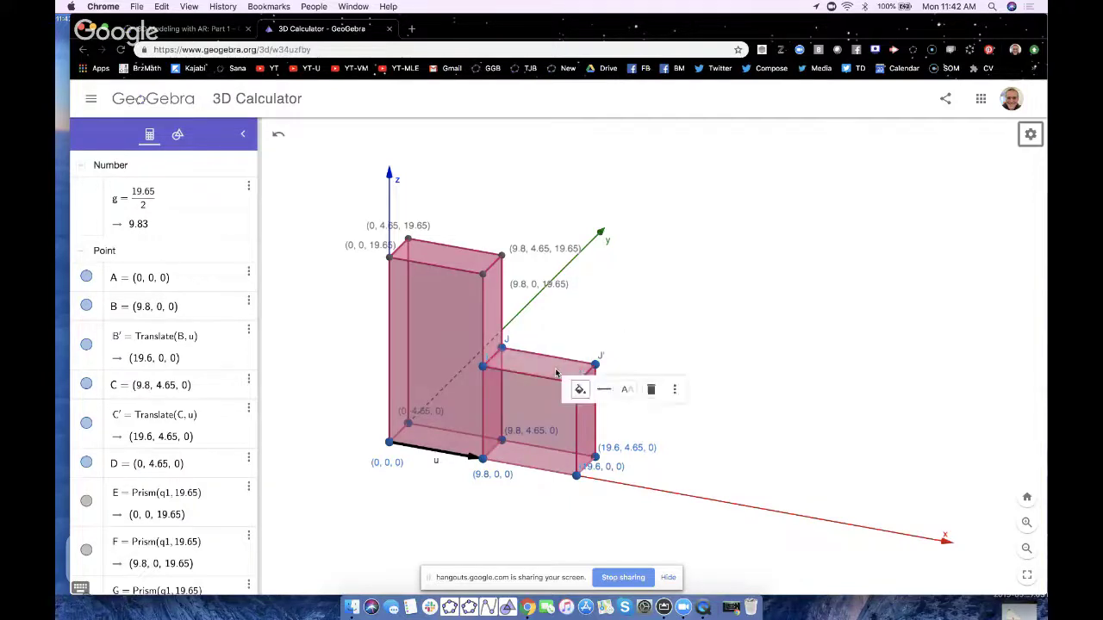
pyautogui.click(579, 390)
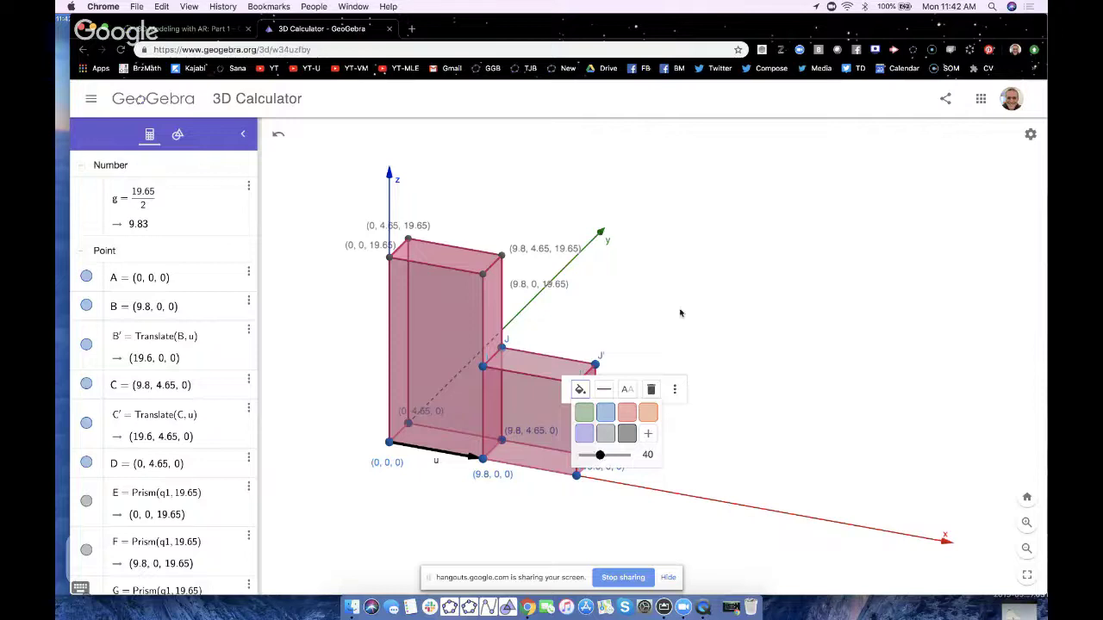
pyautogui.click(553, 431)
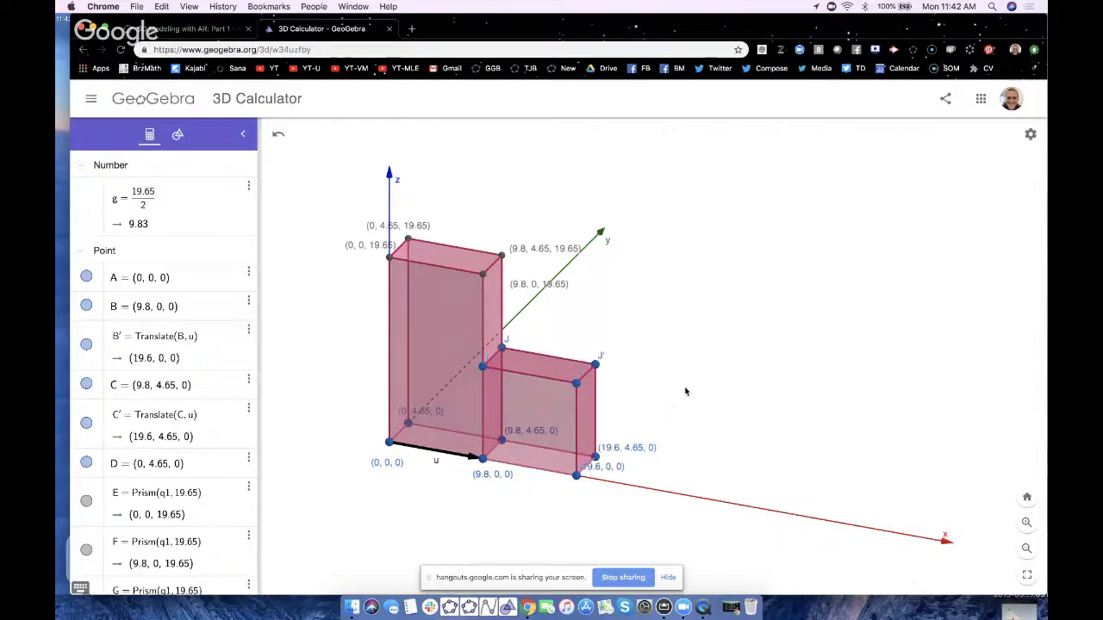
pyautogui.moveTo(684, 387); pyautogui.dragTo(658, 387)
pyautogui.click(565, 370)
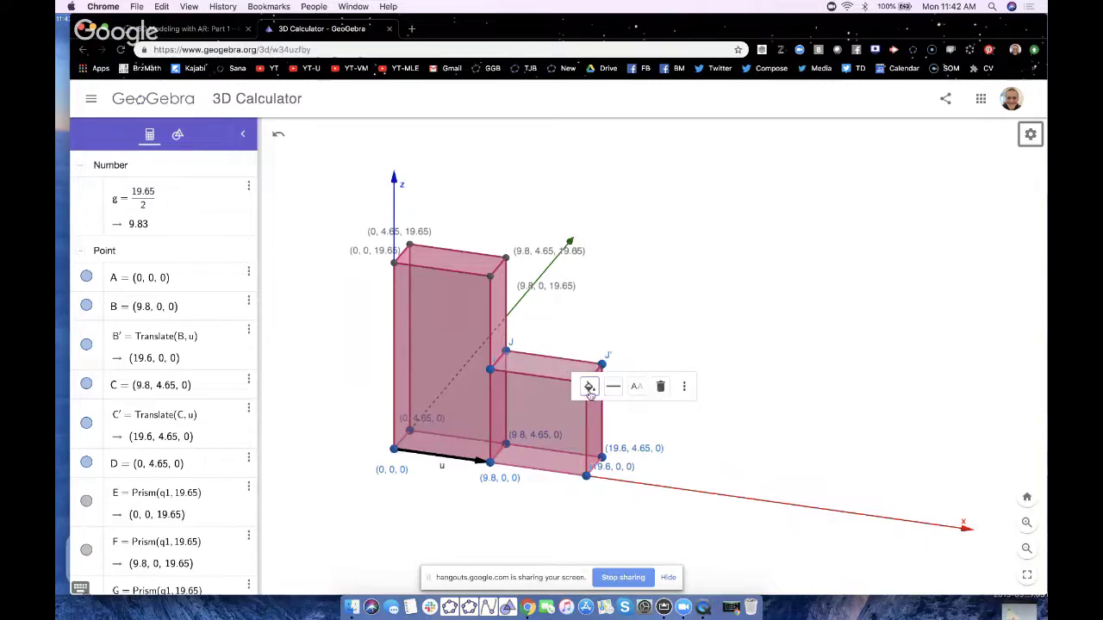
pyautogui.click(590, 386)
pyautogui.moveTo(610, 452); pyautogui.dragTo(603, 453)
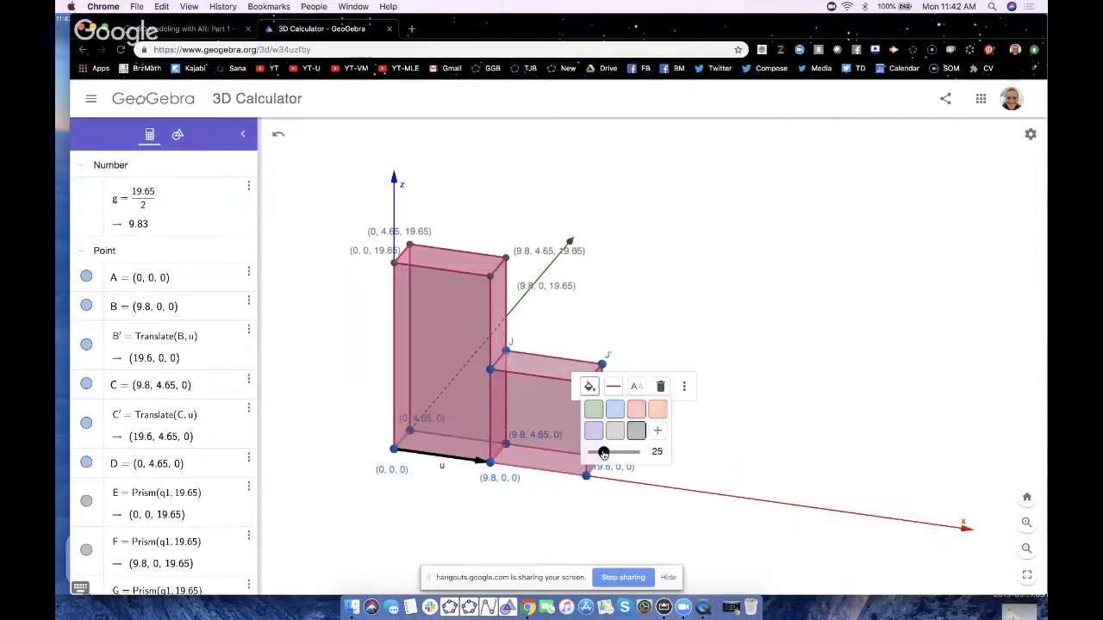
pyautogui.press('Escape')
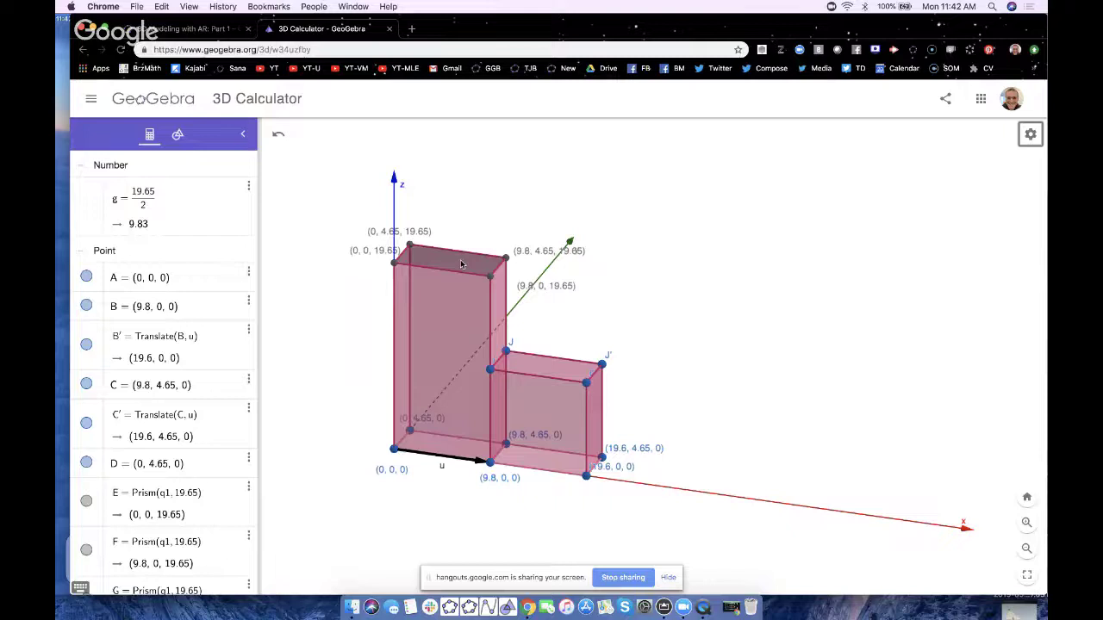
# - Review the tall prism top face's style and colour properties, ending in the 3D view settings
pyautogui.rightClick(461, 264)
pyautogui.click(487, 406)
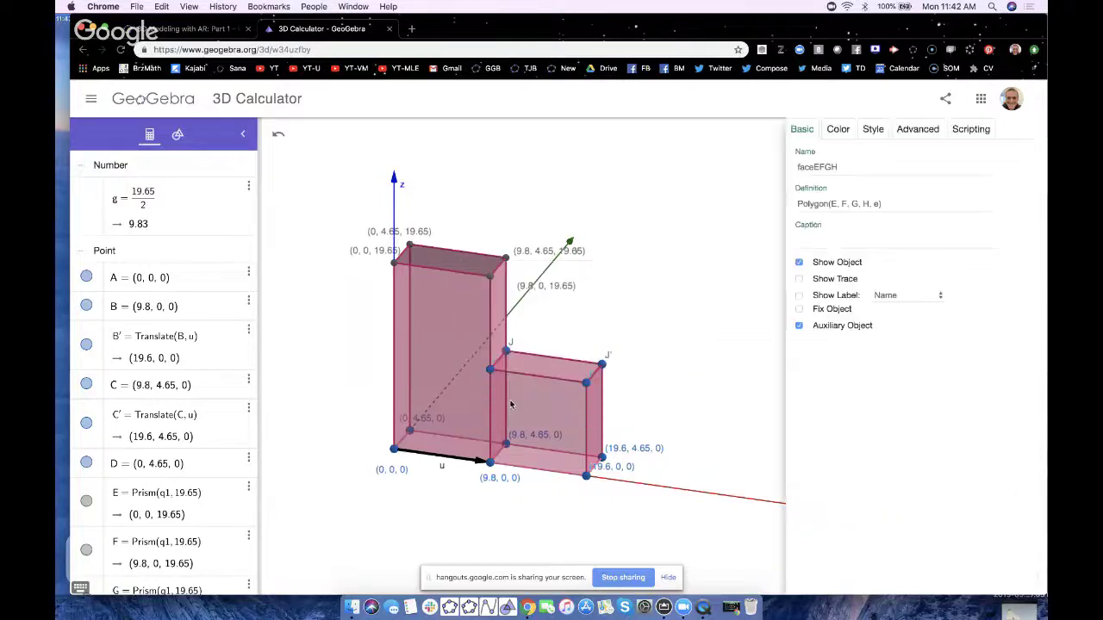
pyautogui.click(839, 129)
pyautogui.click(812, 131)
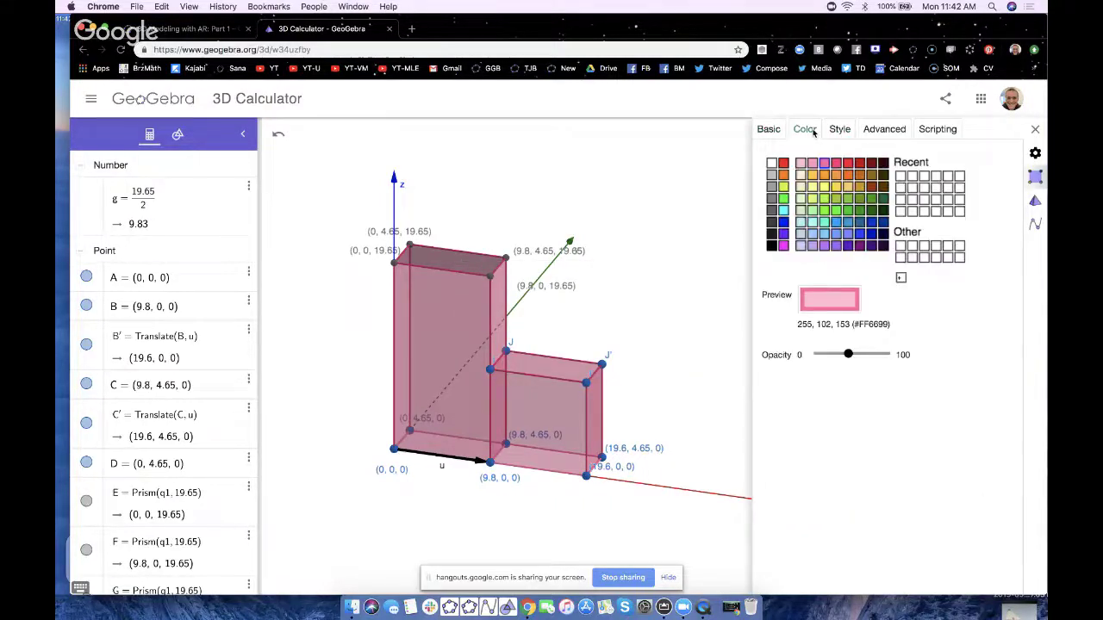
pyautogui.click(608, 323)
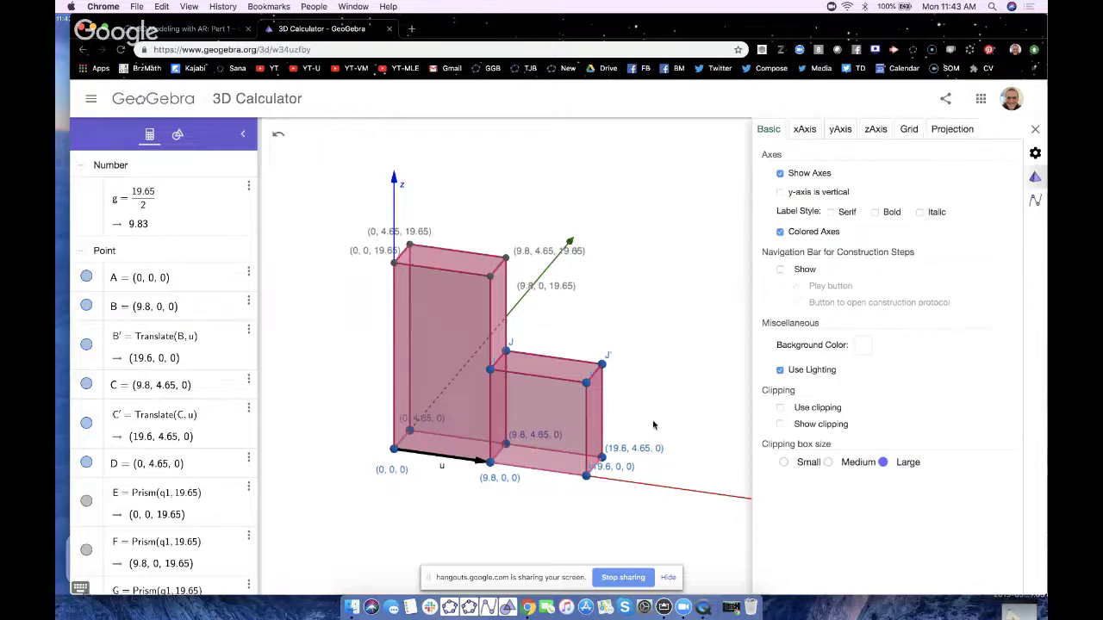
pyautogui.moveTo(653, 425); pyautogui.dragTo(655, 393)
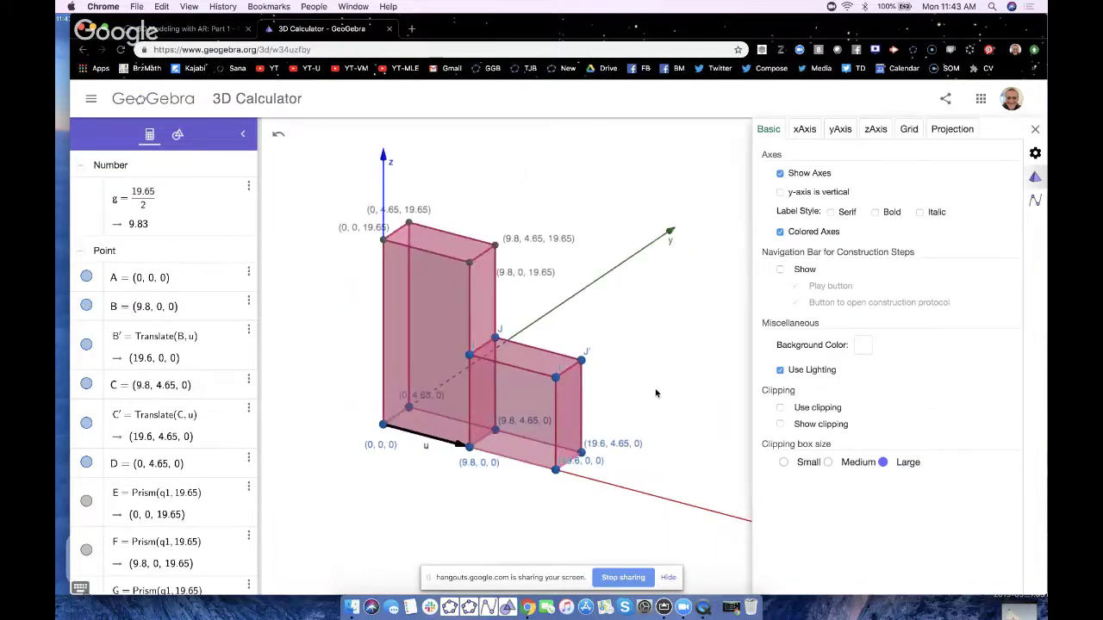
# - Hide the points and their coordinate labels through point B's properties
pyautogui.click(1035, 129)
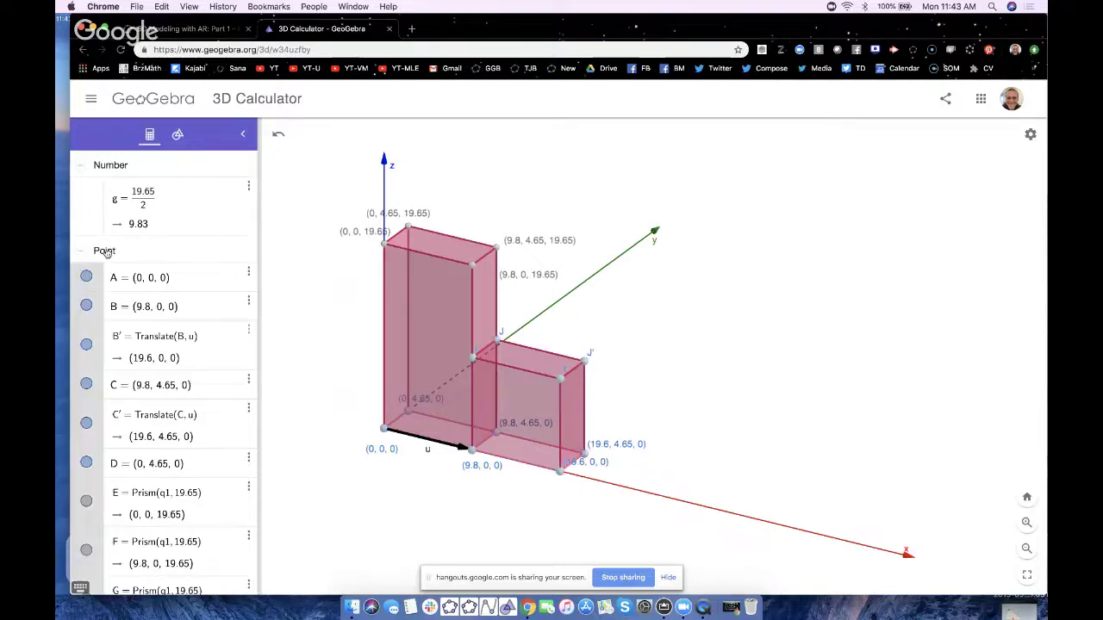
pyautogui.rightClick(99, 301)
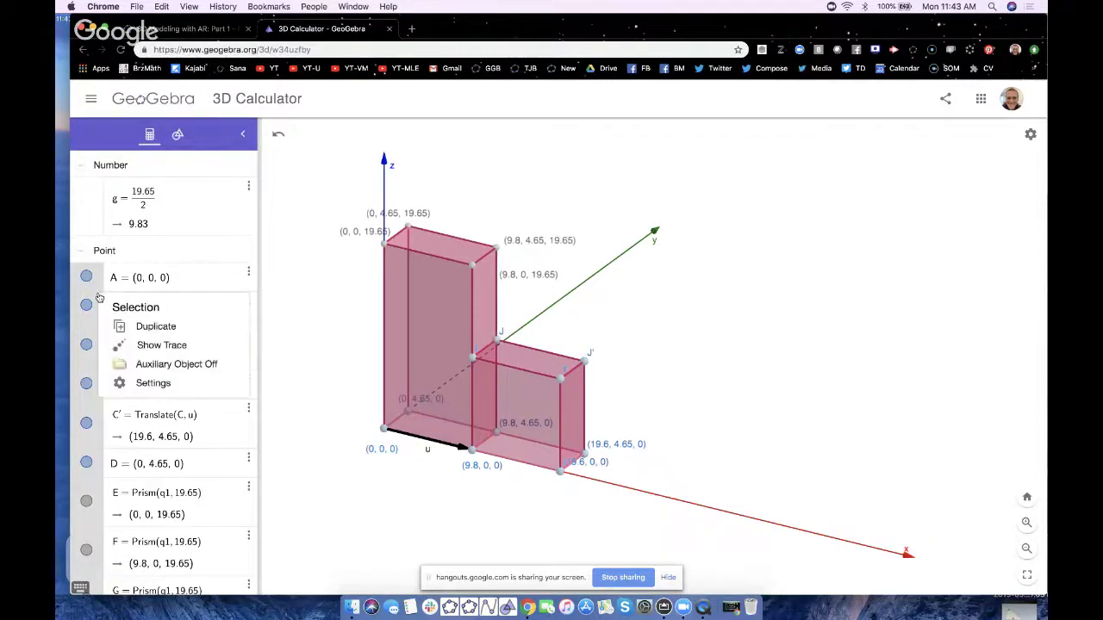
pyautogui.click(138, 382)
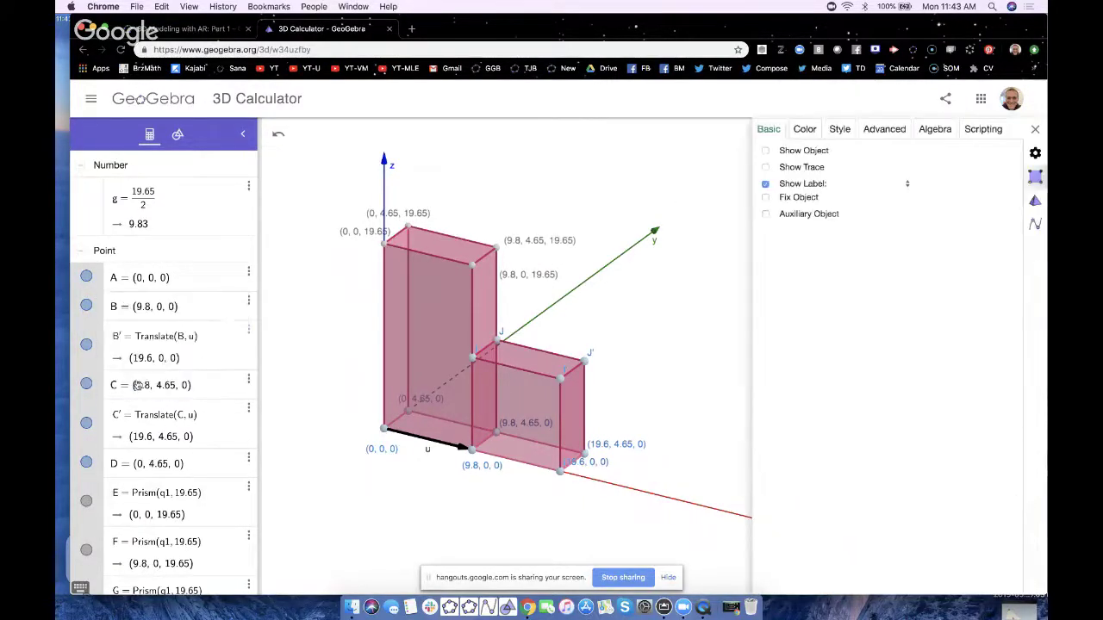
pyautogui.click(765, 184)
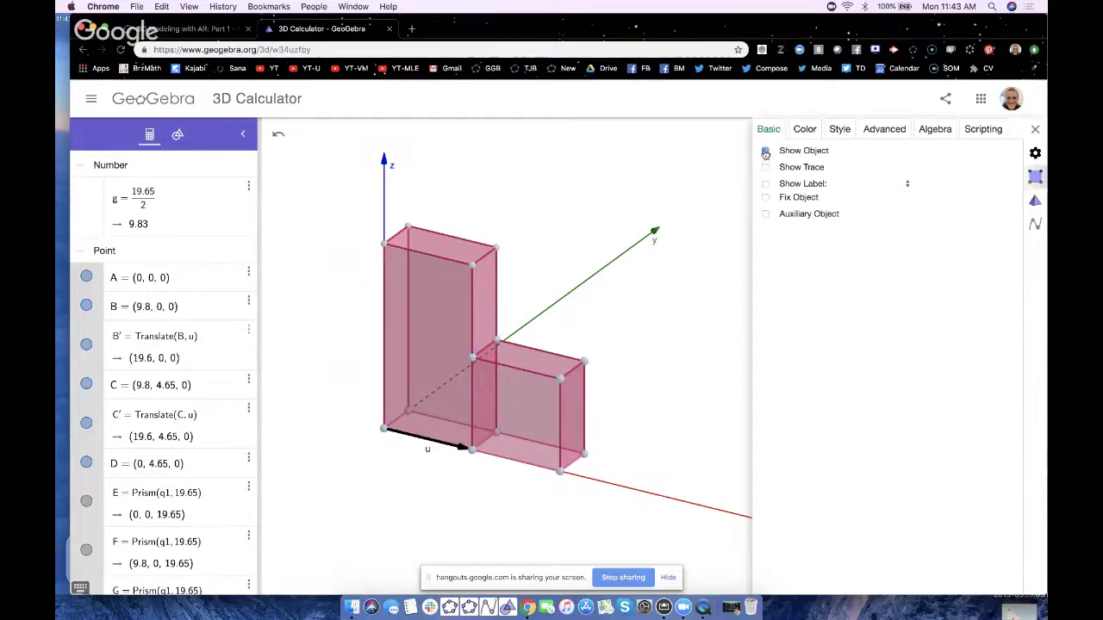
pyautogui.click(765, 151)
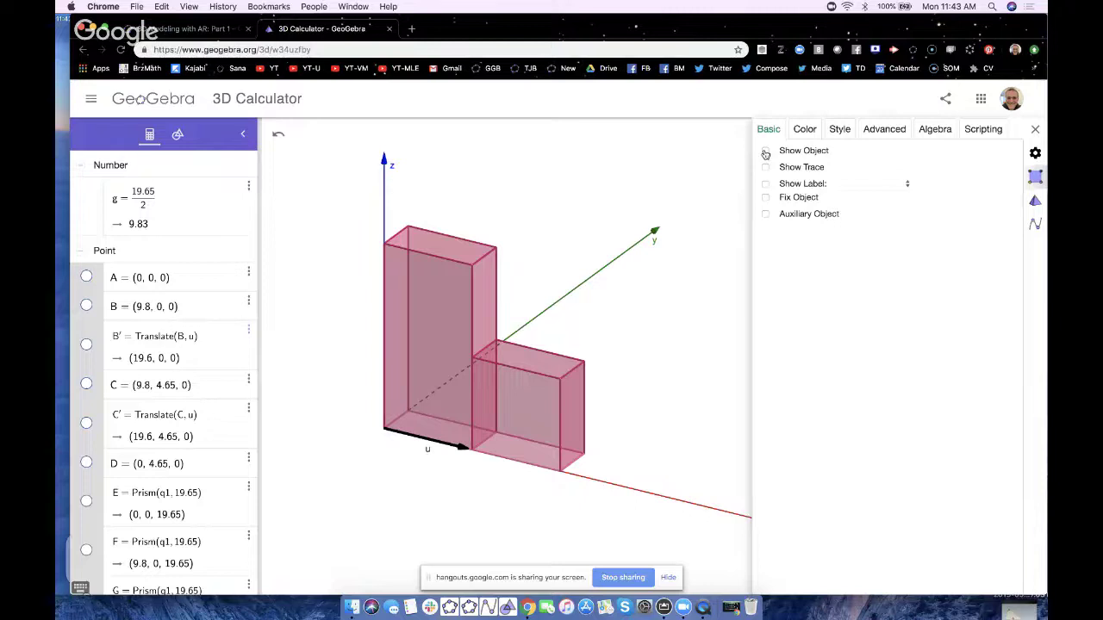
# - Hide vector u, close settings, and rotate and pan the view around the two prisms
pyautogui.scroll(-10, 116, 440)
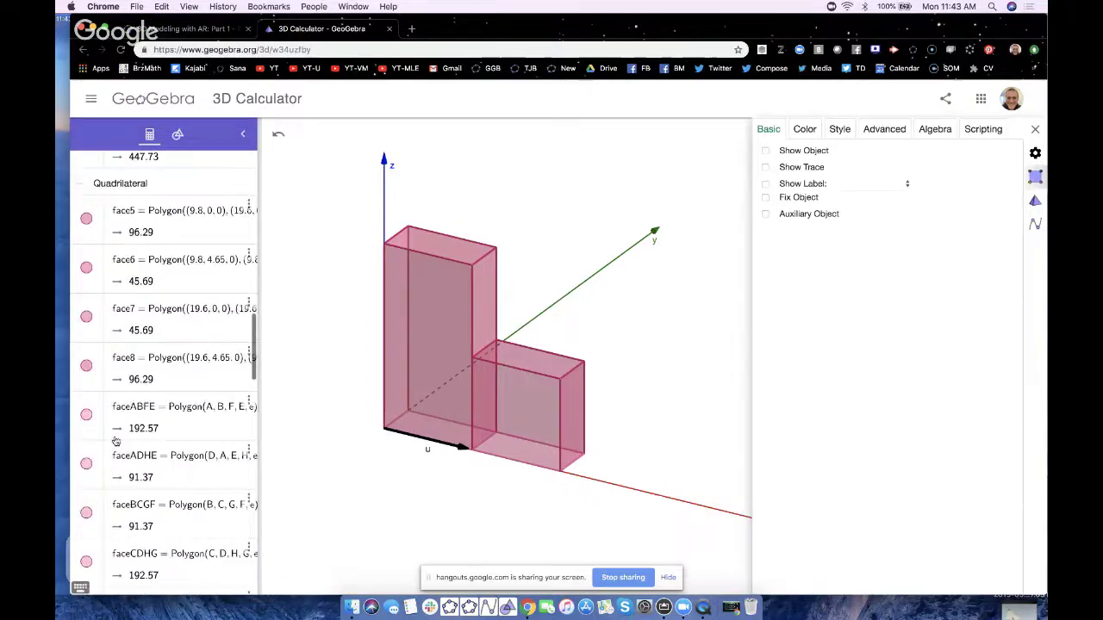
pyautogui.scroll(-10, 115, 440)
pyautogui.click(86, 529)
pyautogui.click(392, 497)
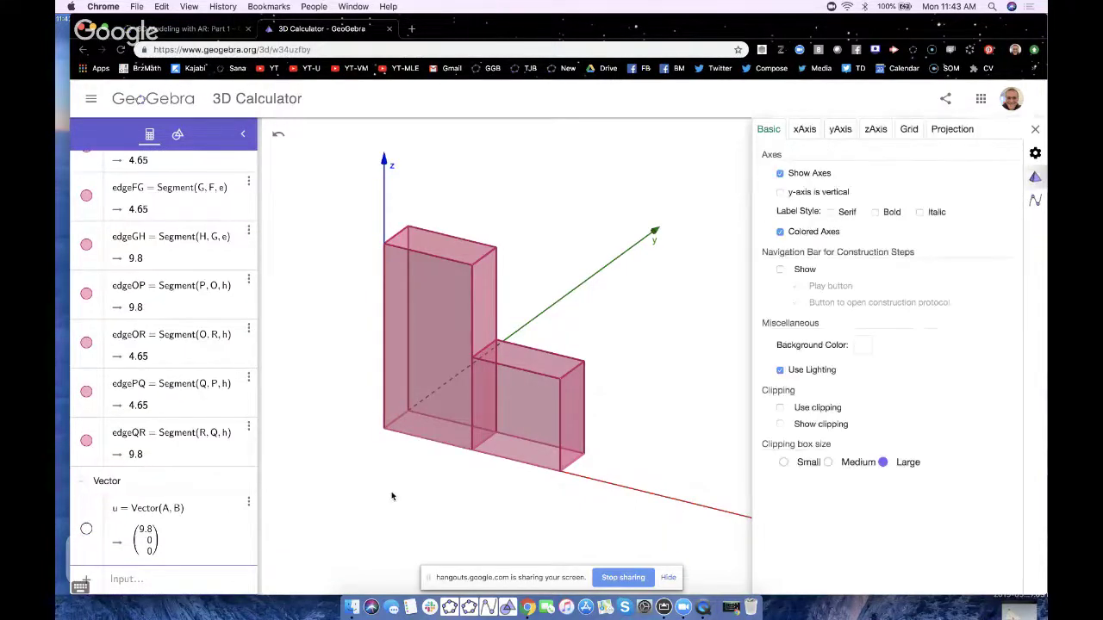
pyautogui.click(1034, 129)
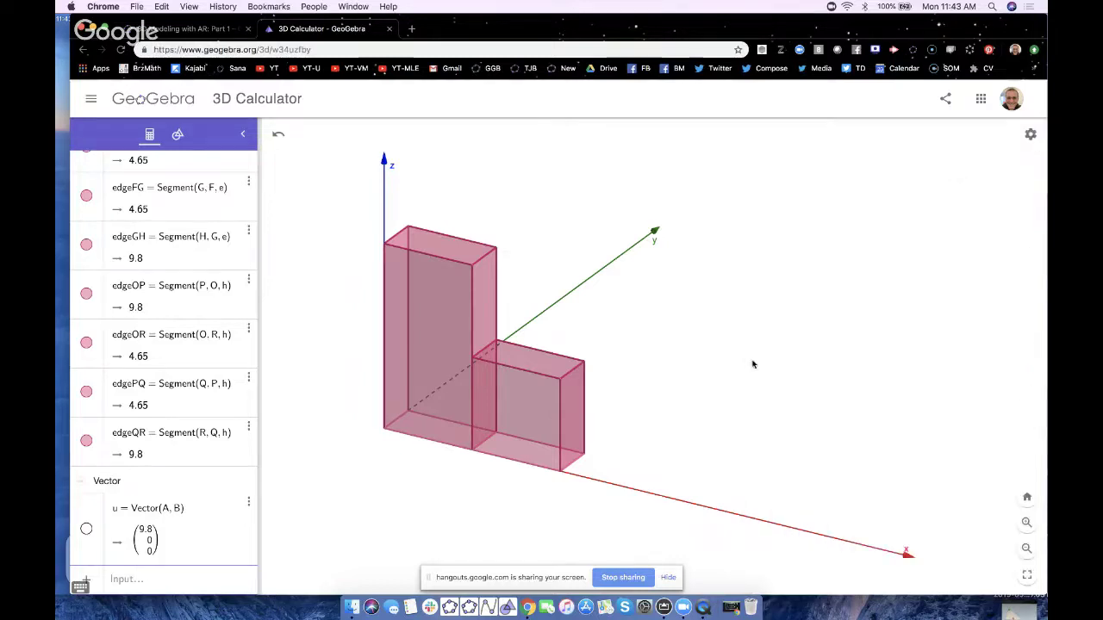
pyautogui.moveTo(753, 365)
pyautogui.mouseDown()
pyautogui.moveTo(786, 362)
pyautogui.moveTo(749, 365)
pyautogui.mouseUp()
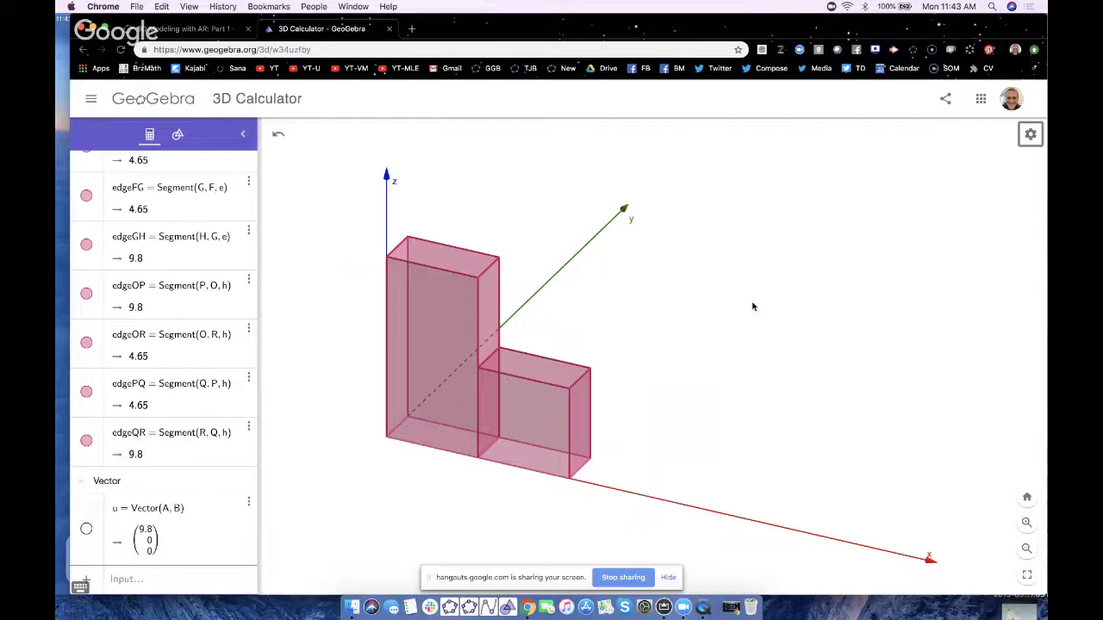
pyautogui.keyDown('shift'); pyautogui.moveTo(752, 306); pyautogui.dragTo(697, 324); pyautogui.keyUp('shift')
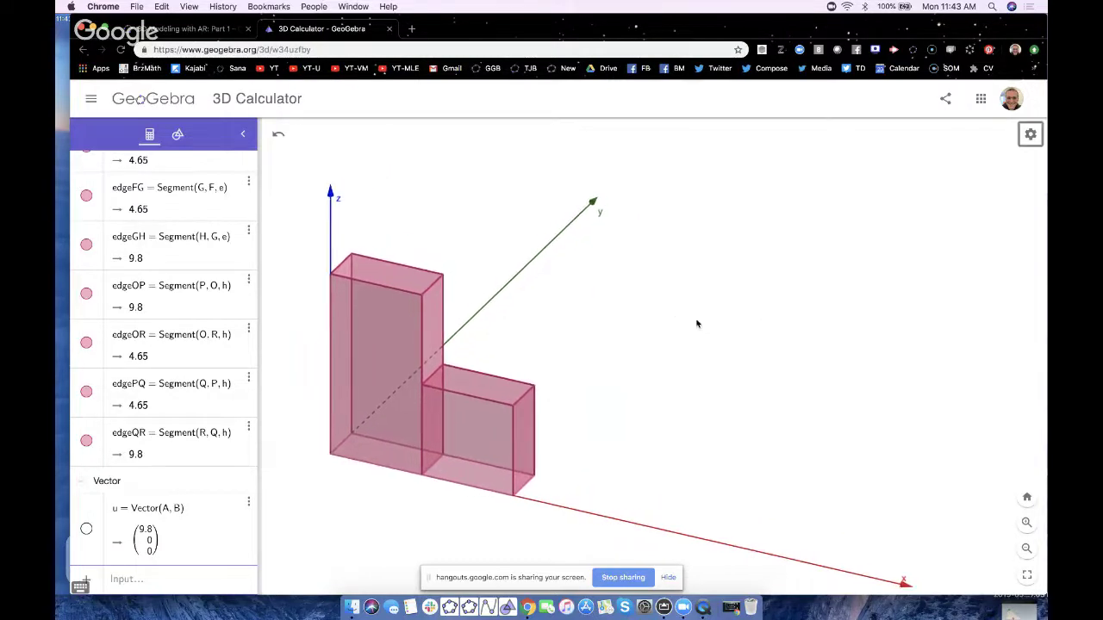
# - Save the construction publicly under the title 'test blocks 2'
pyautogui.click(90, 100)
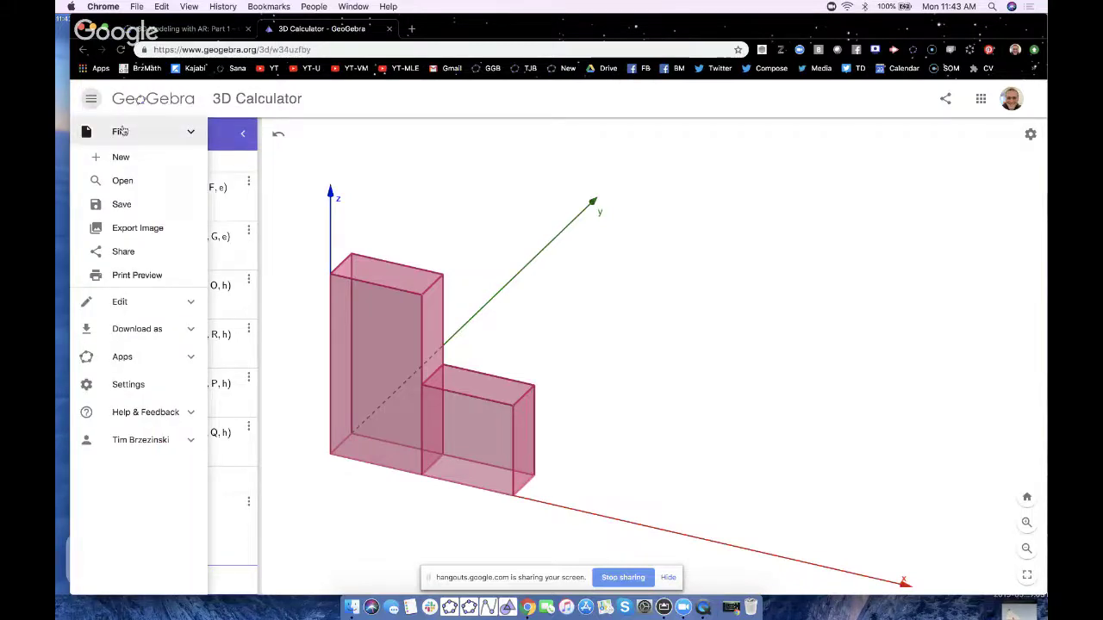
pyautogui.click(126, 206)
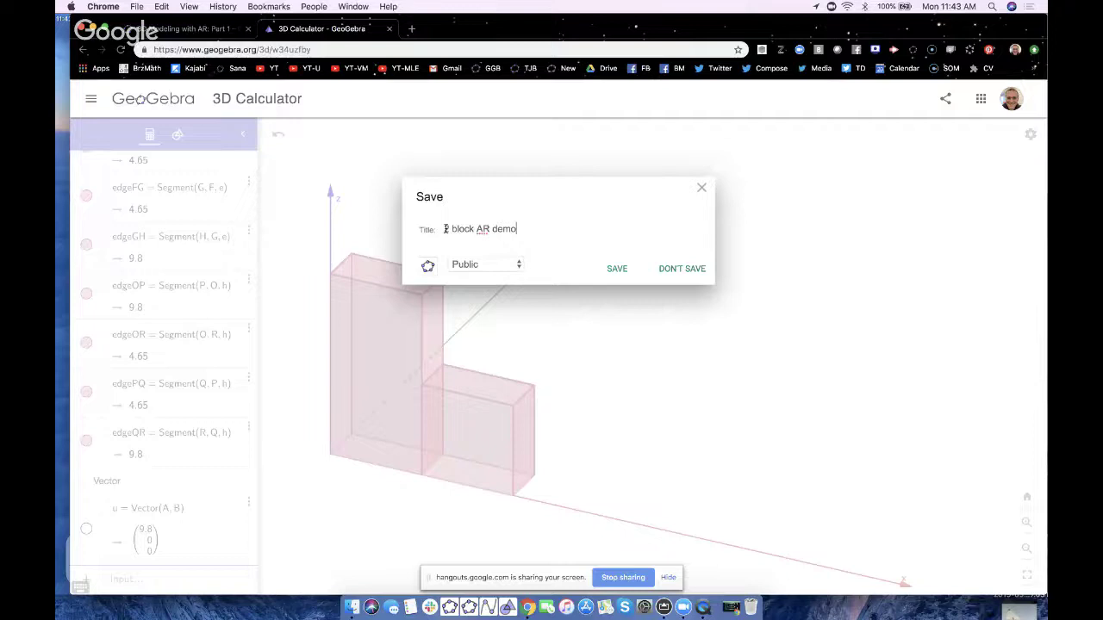
pyautogui.moveTo(521, 230); pyautogui.dragTo(436, 232)
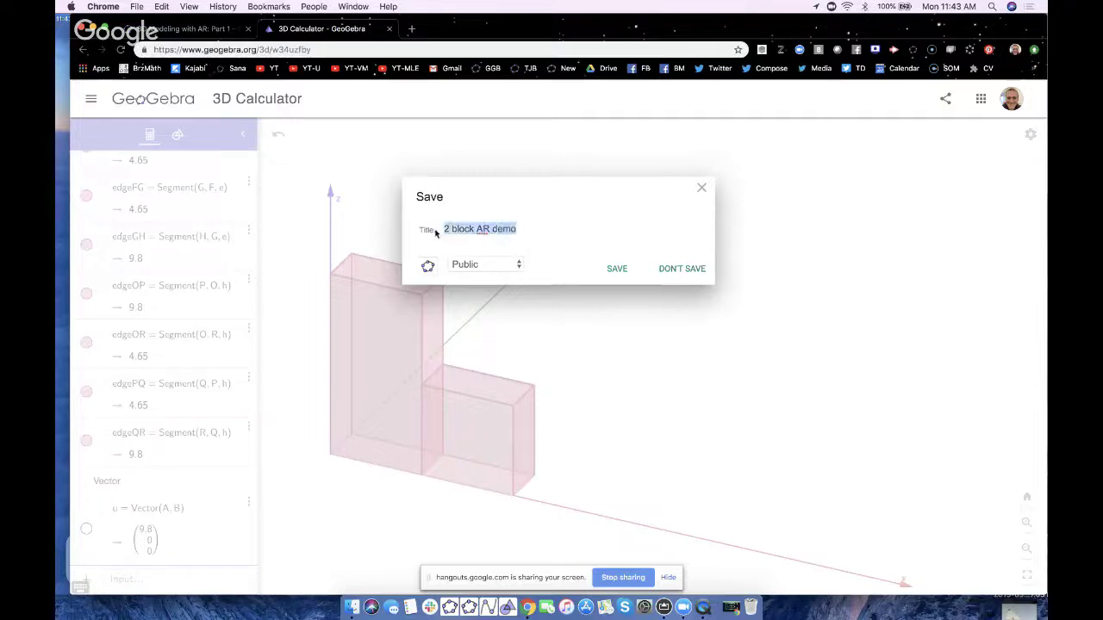
pyautogui.press('BackSpace')
pyautogui.write('te')
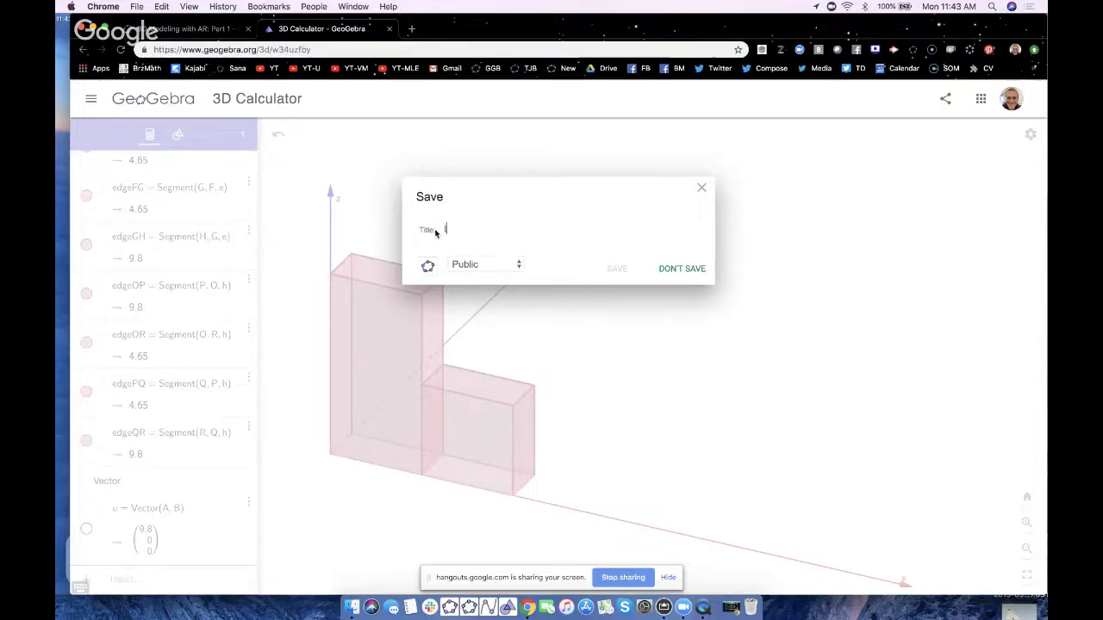
pyautogui.write('st blocks 2')
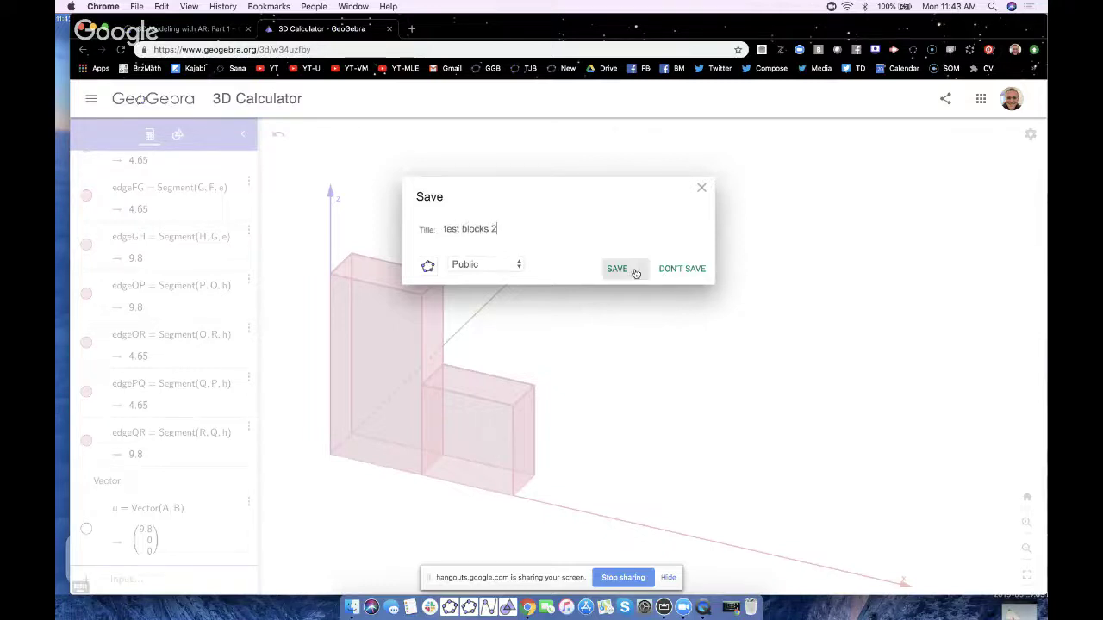
pyautogui.click(495, 273)
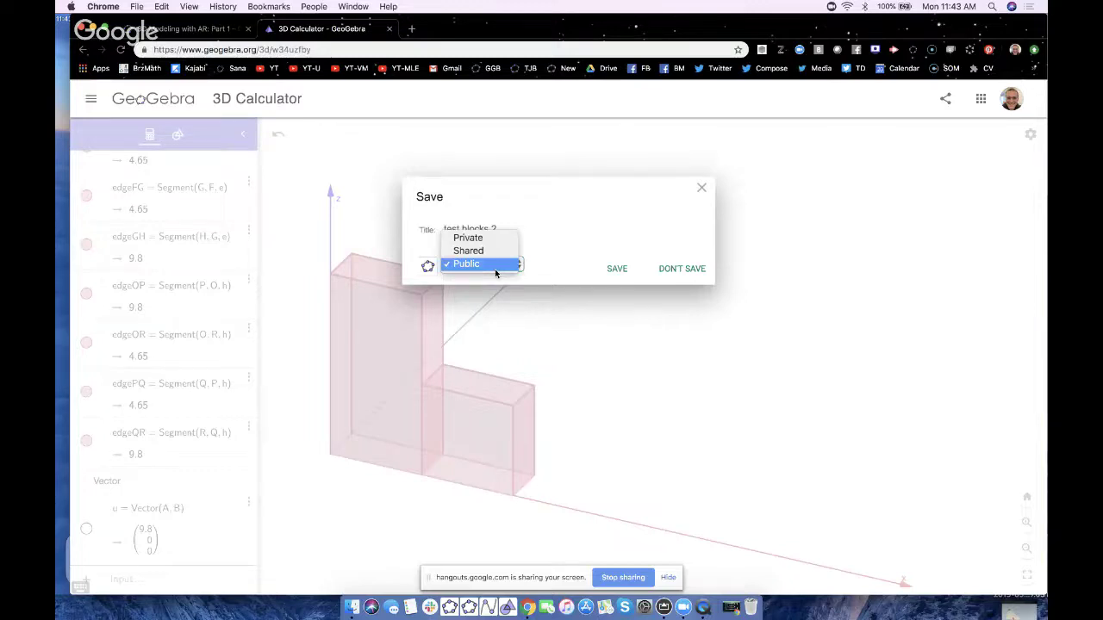
pyautogui.click(492, 264)
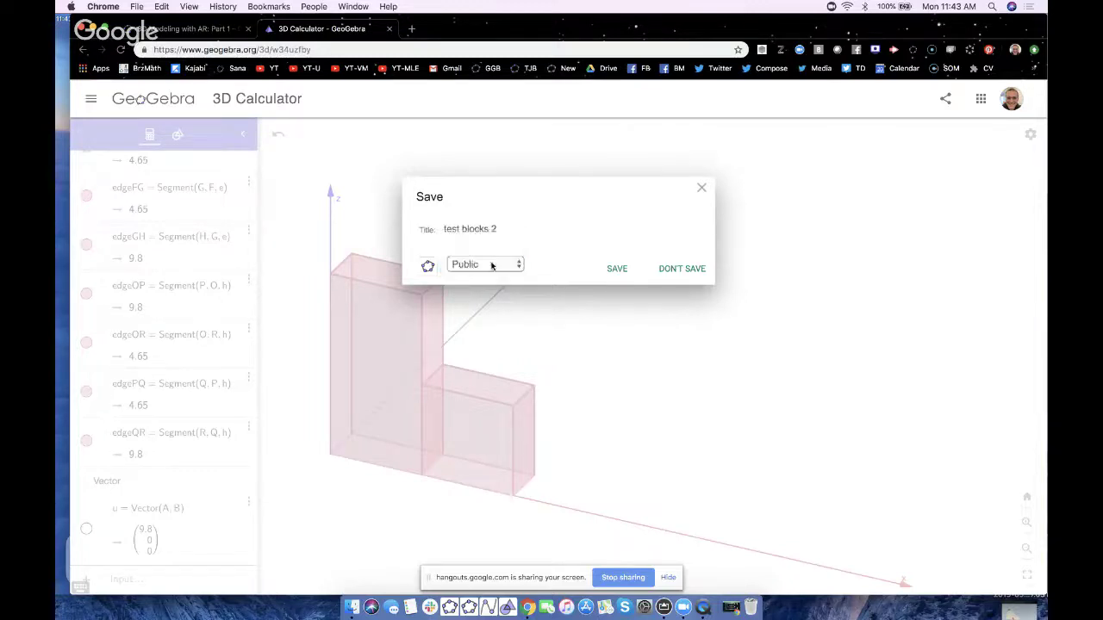
pyautogui.click(628, 270)
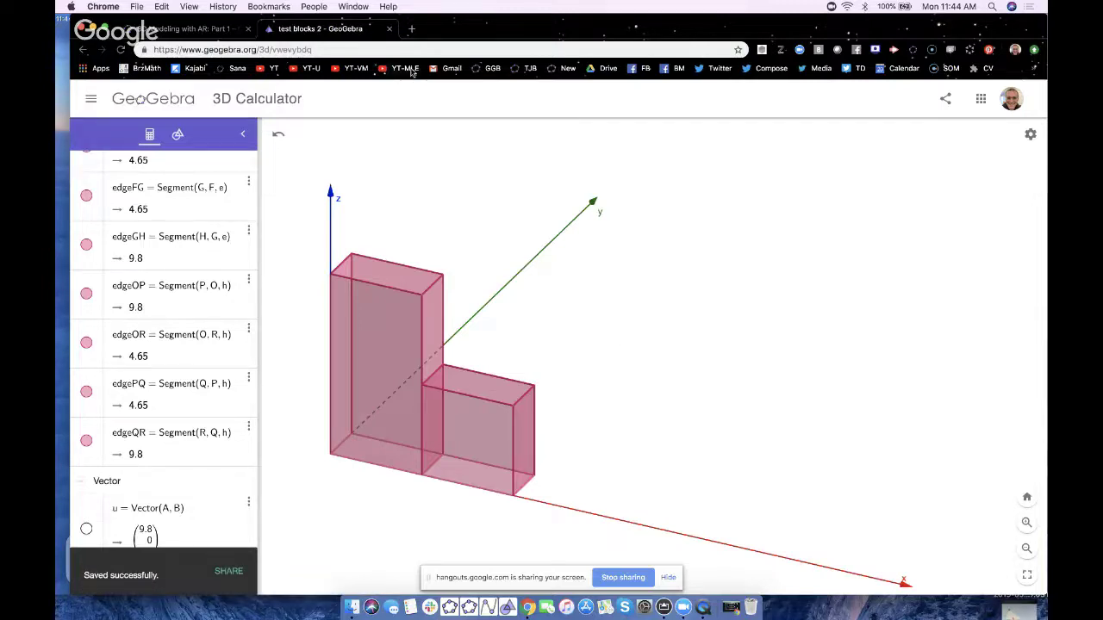
# - In a new browser tab, go to the author's GeoGebra profile resource list
pyautogui.click(412, 31)
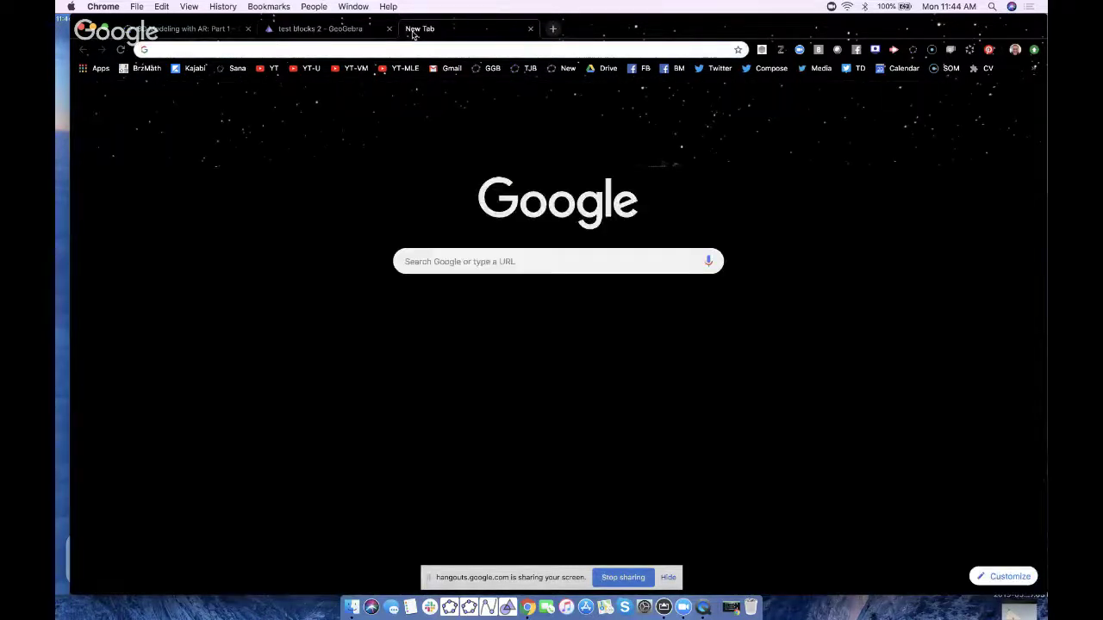
pyautogui.click(527, 302)
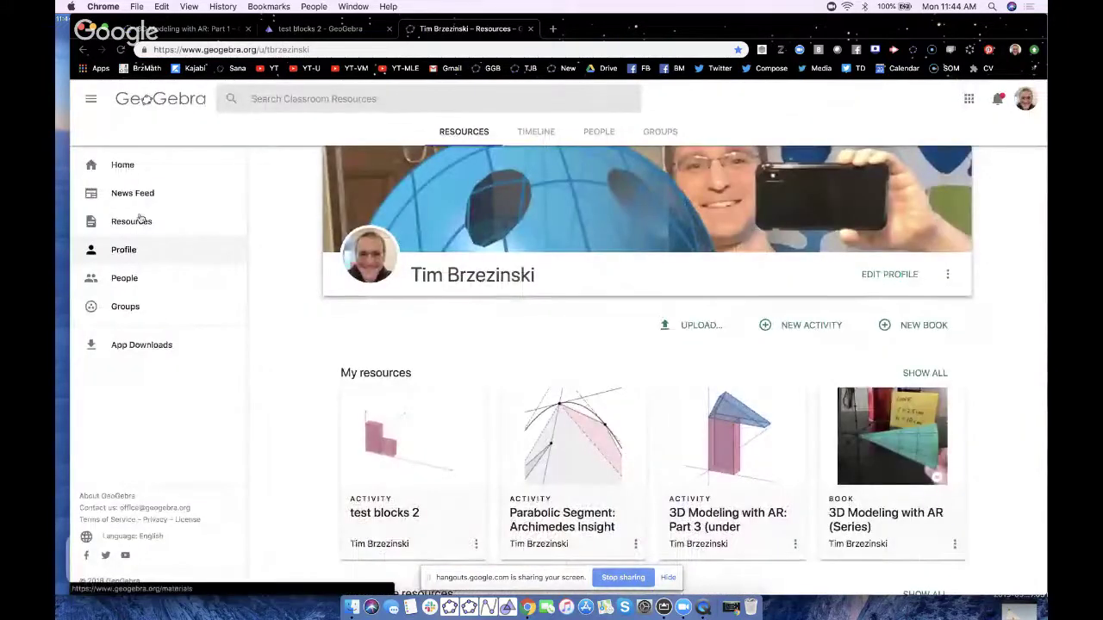
pyautogui.click(146, 161)
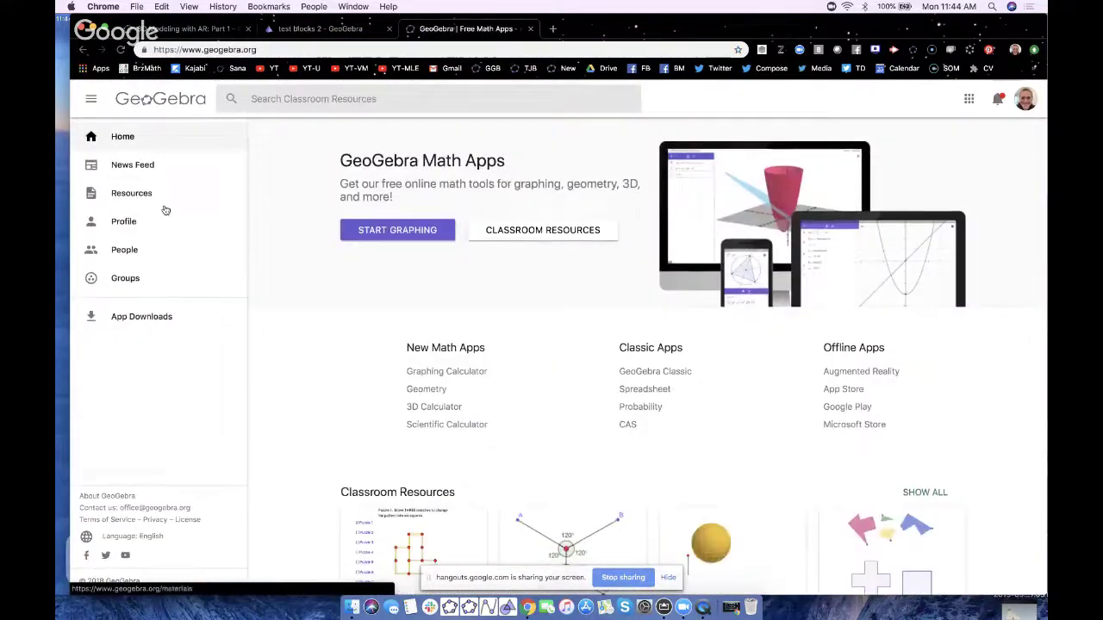
pyautogui.click(120, 221)
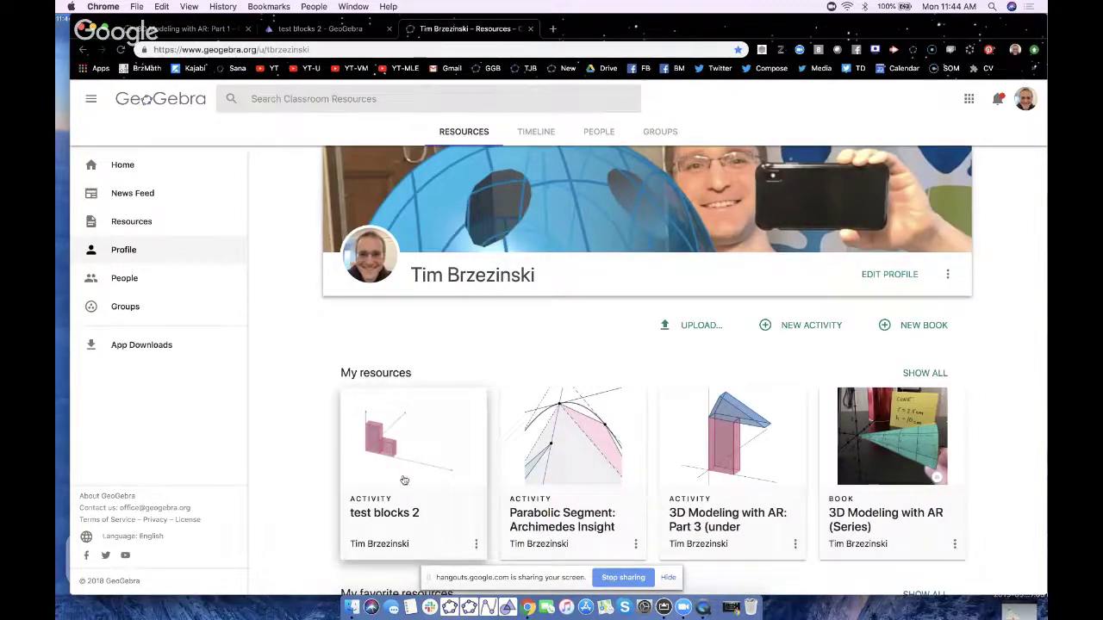
# - Open the test blocks 2 activity, reload its applet, and narrow Chrome to reveal the iPad
pyautogui.click(407, 479)
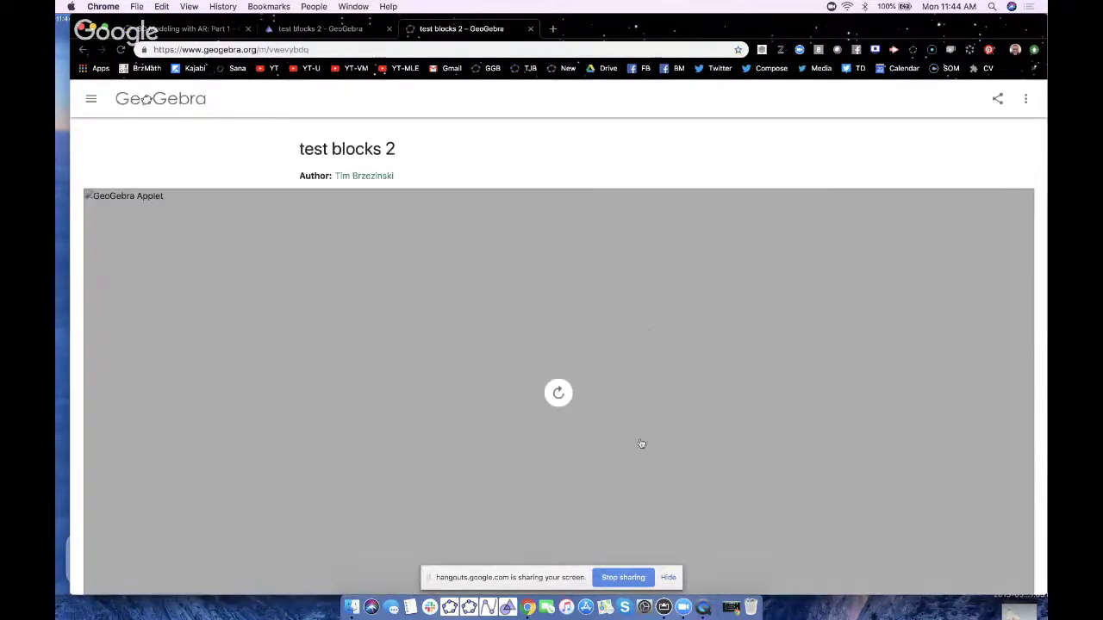
pyautogui.click(559, 392)
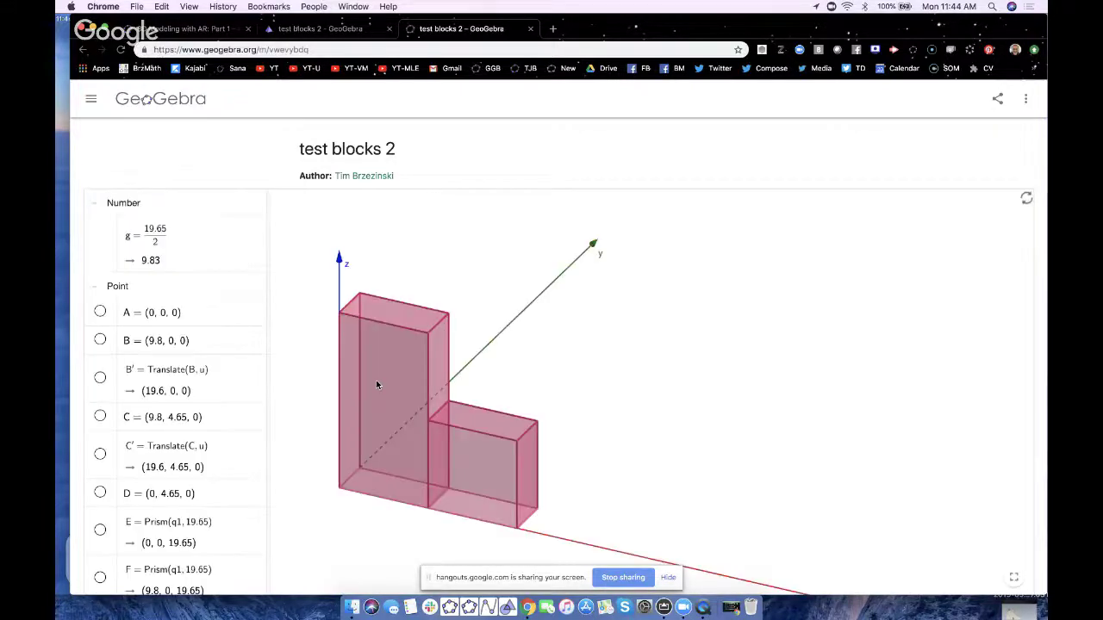
pyautogui.moveTo(308, 49); pyautogui.dragTo(268, 50)
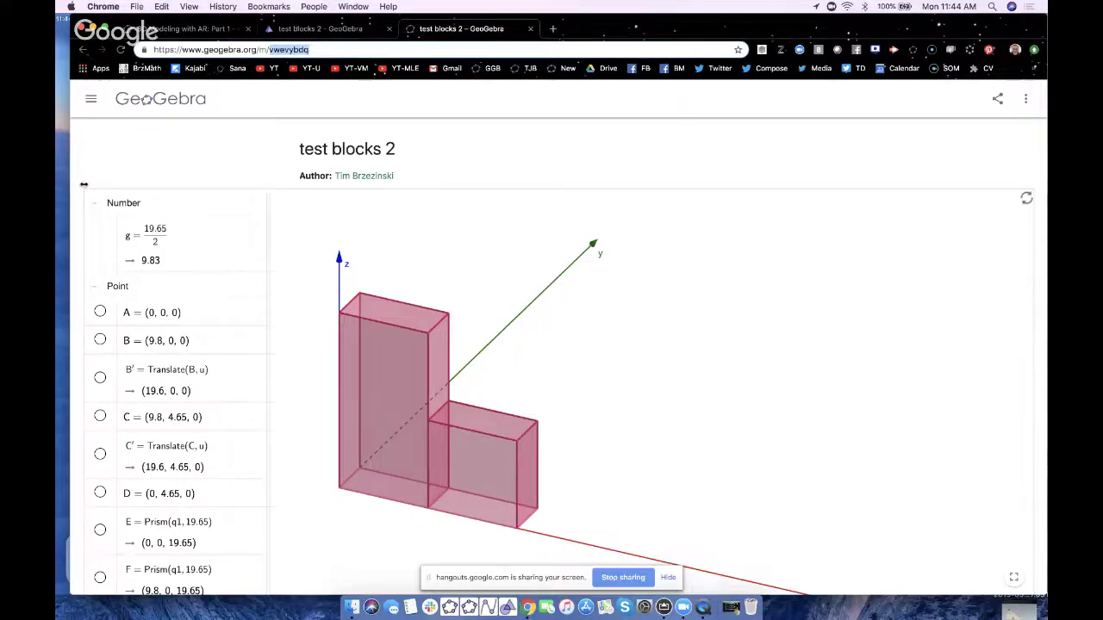
pyautogui.moveTo(84, 183); pyautogui.dragTo(482, 193)
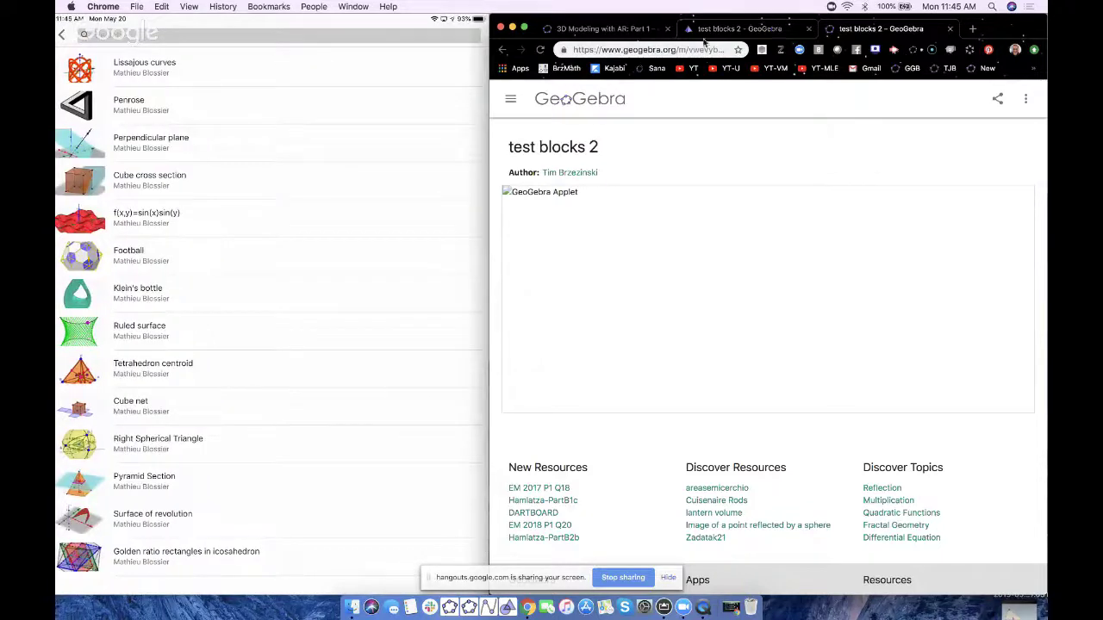
# - Search the iPad's GeoGebra materials for the resource code 'vwevybdq' from the address
pyautogui.click(690, 50)
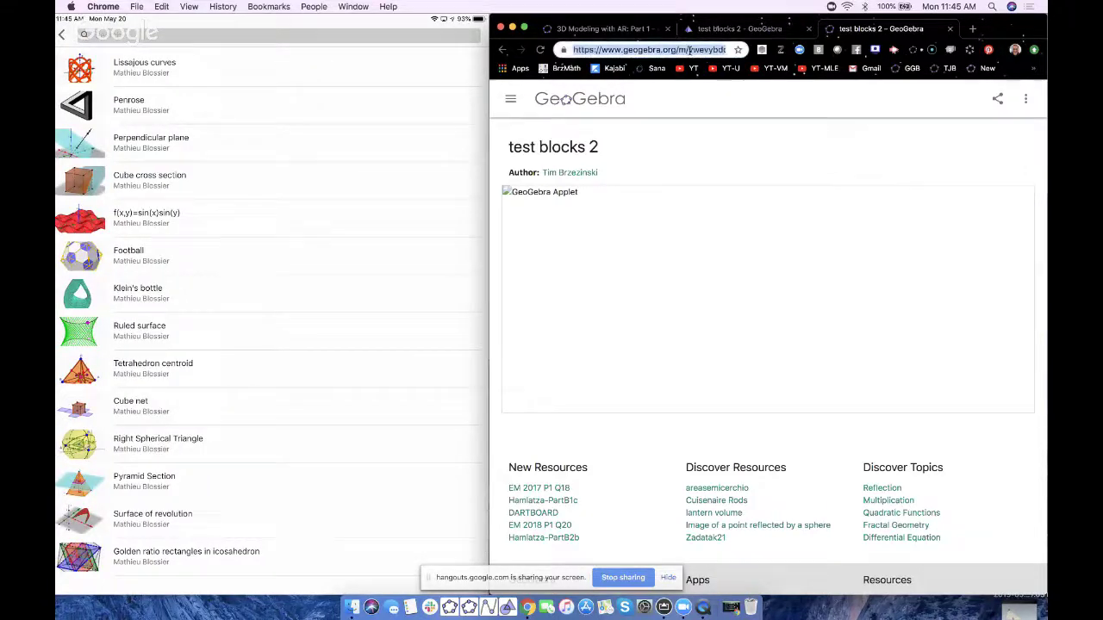
pyautogui.click(690, 50)
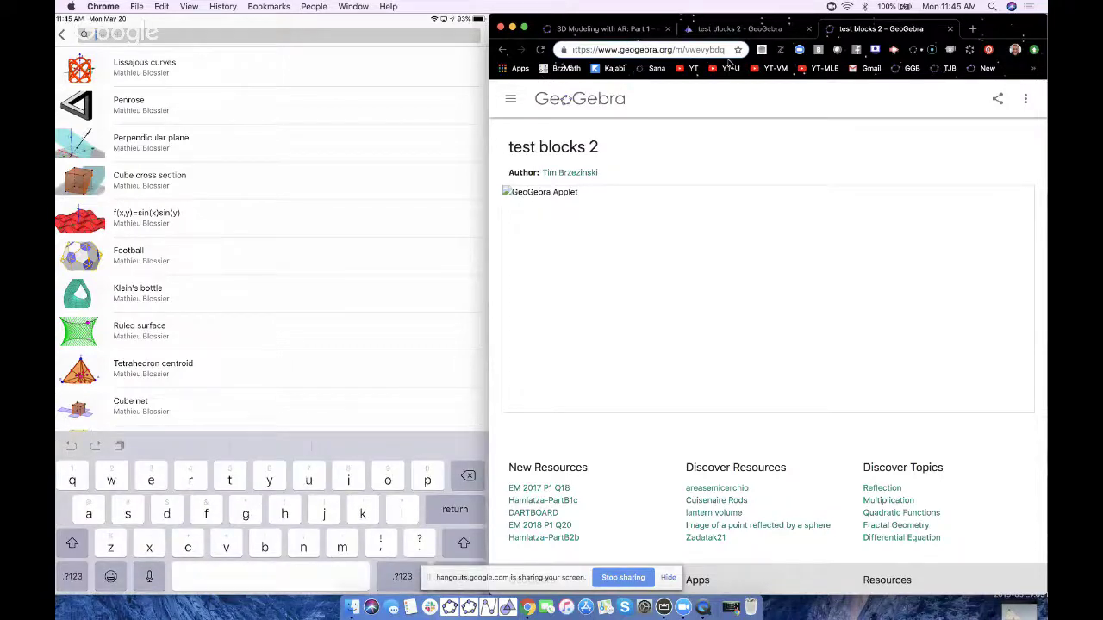
pyautogui.write('vwe')
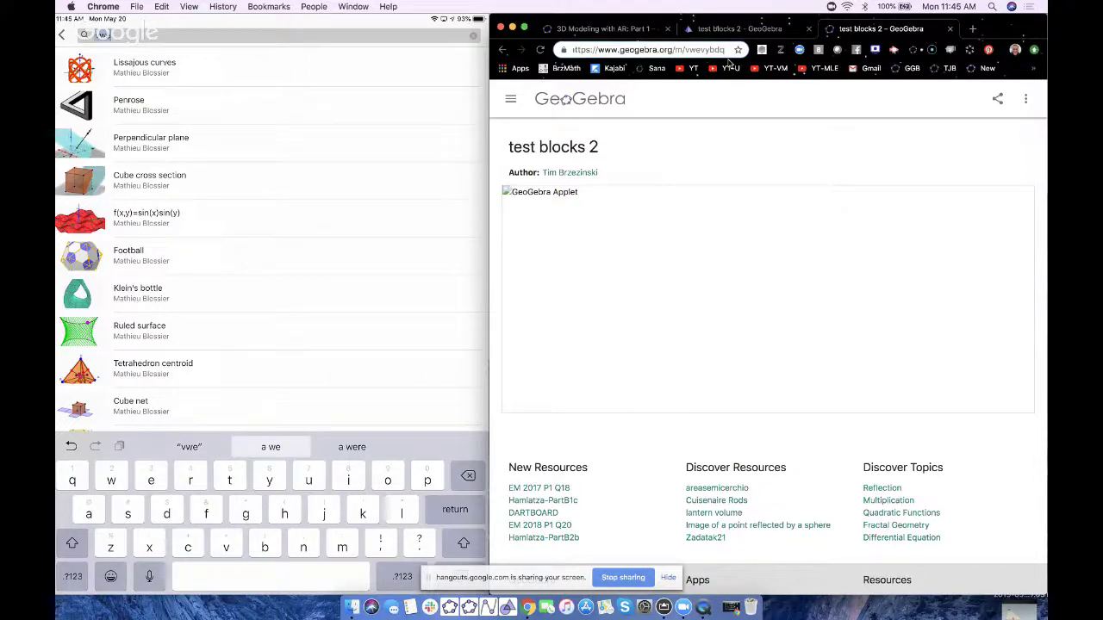
pyautogui.write('vyb')
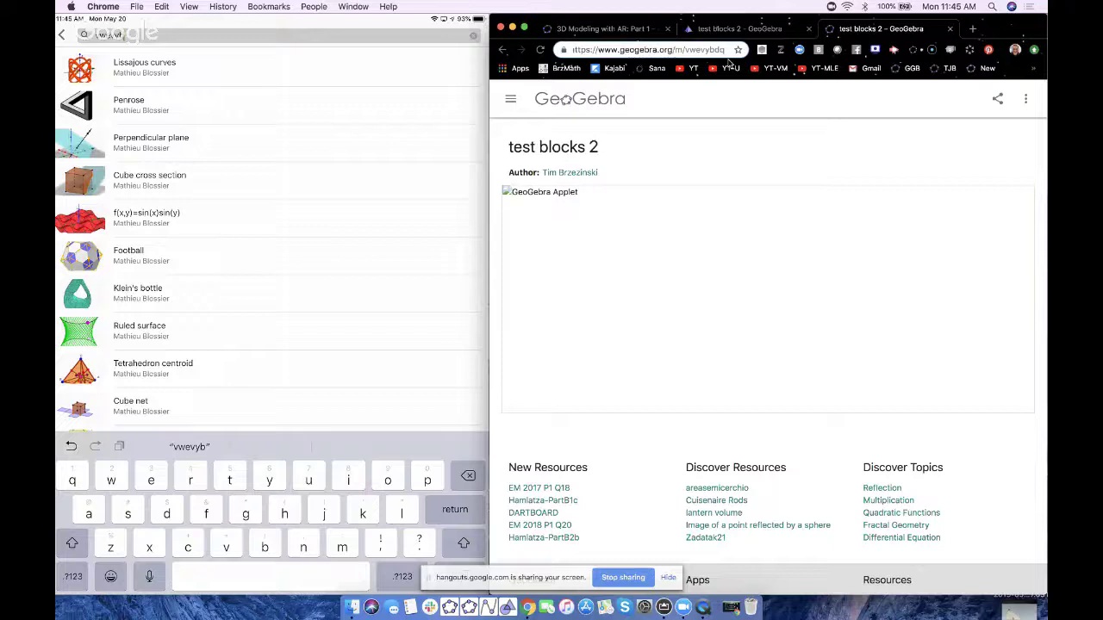
pyautogui.write('dq')
pyautogui.press('Return')
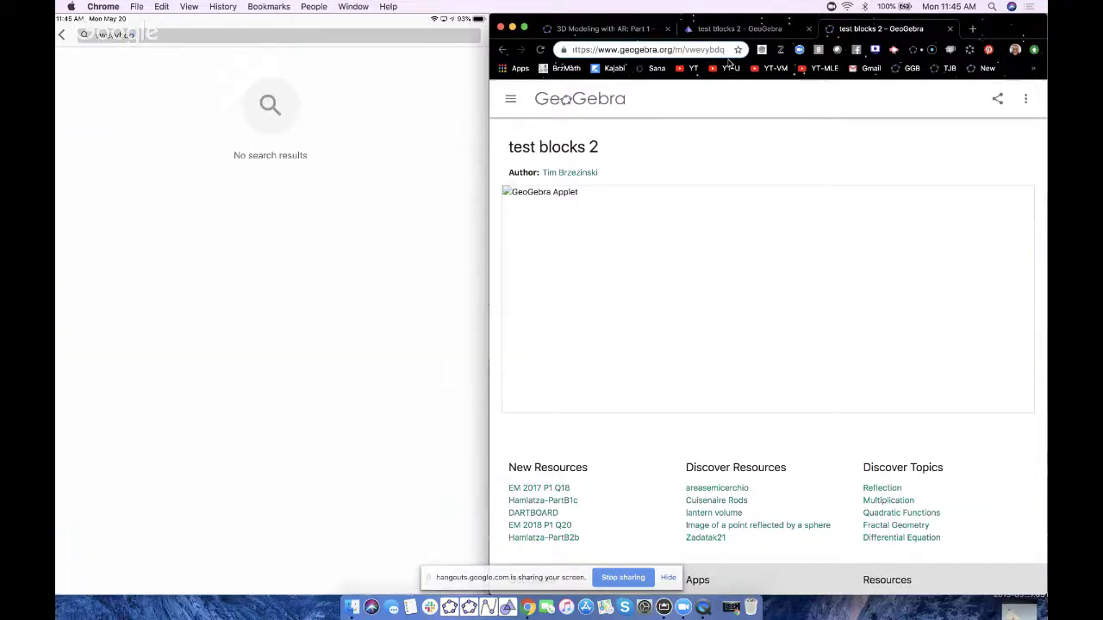
# - Re-enter the resource code 'vwevybdq' in the search field and run the search again
pyautogui.click(270, 34)
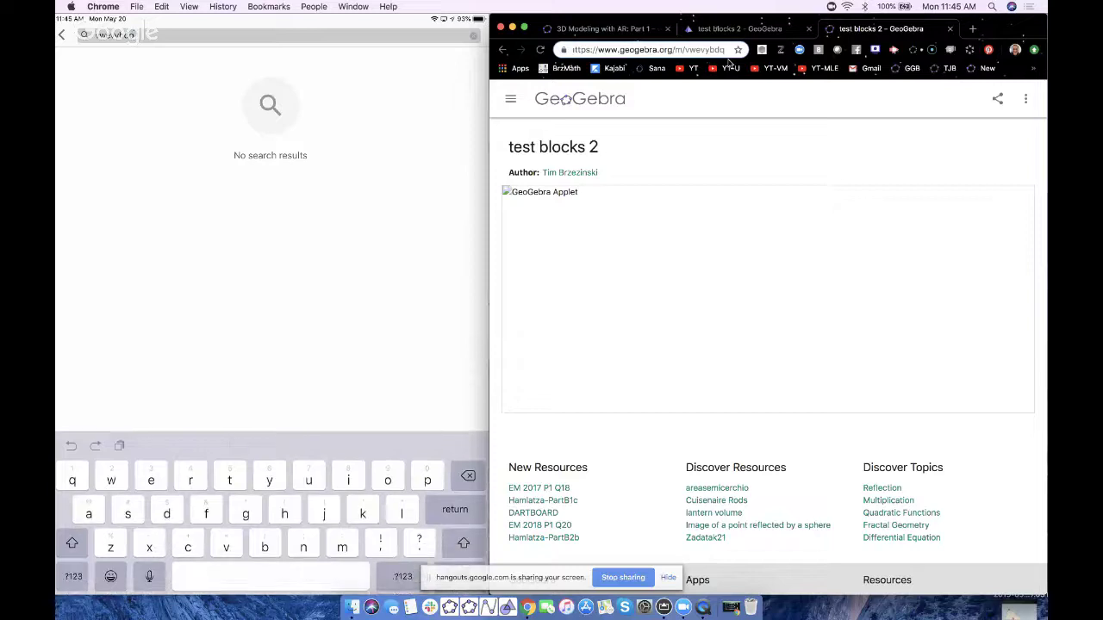
pyautogui.write('V')
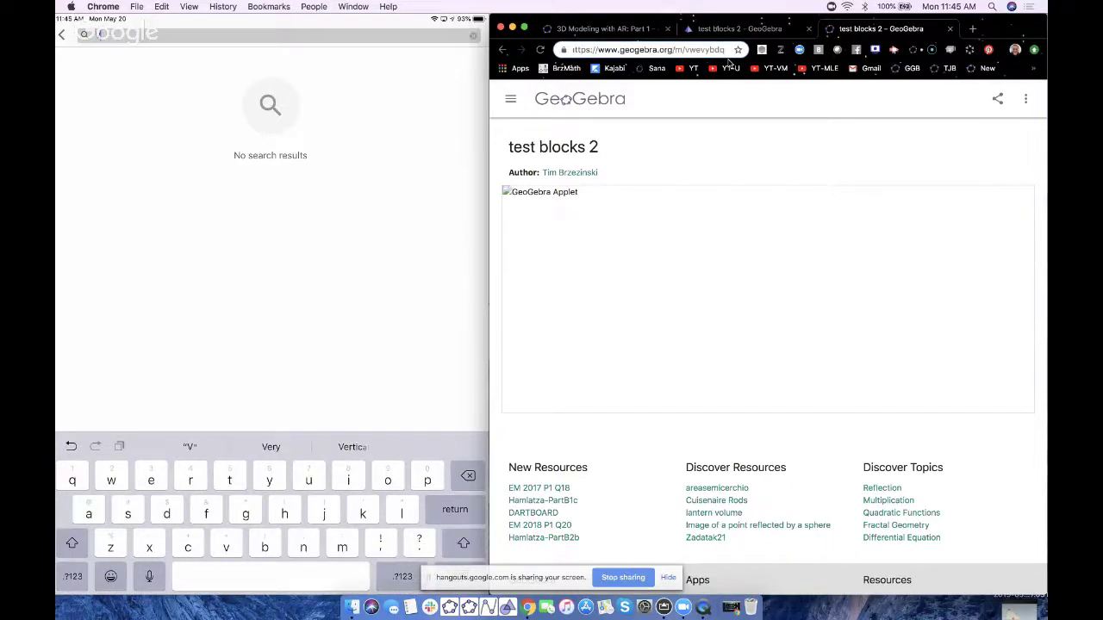
pyautogui.press('BackSpace')
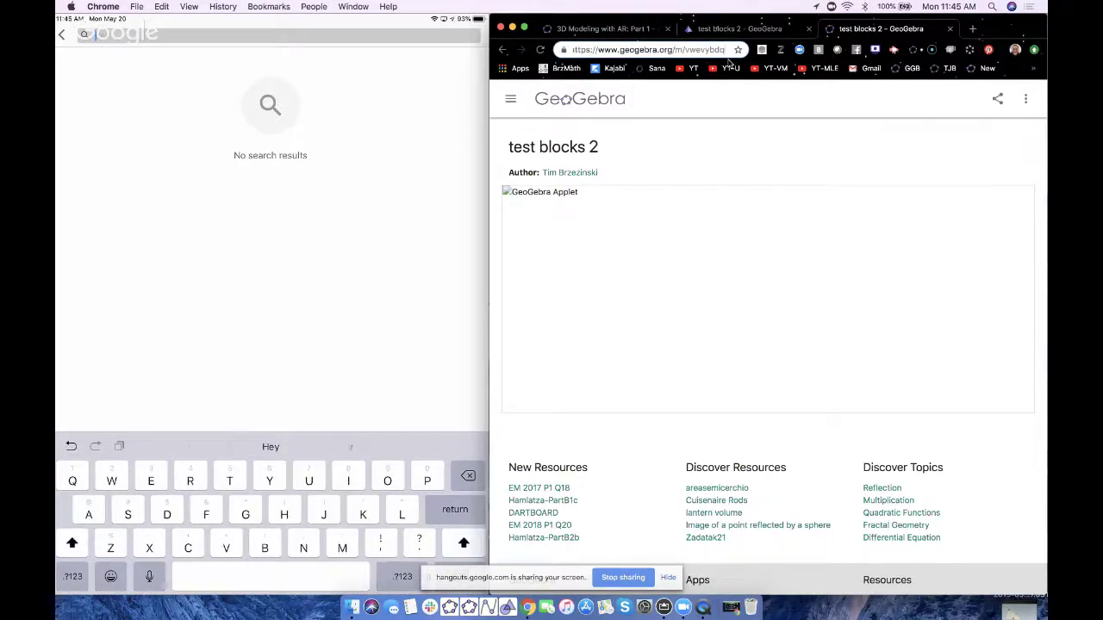
pyautogui.write('vw')
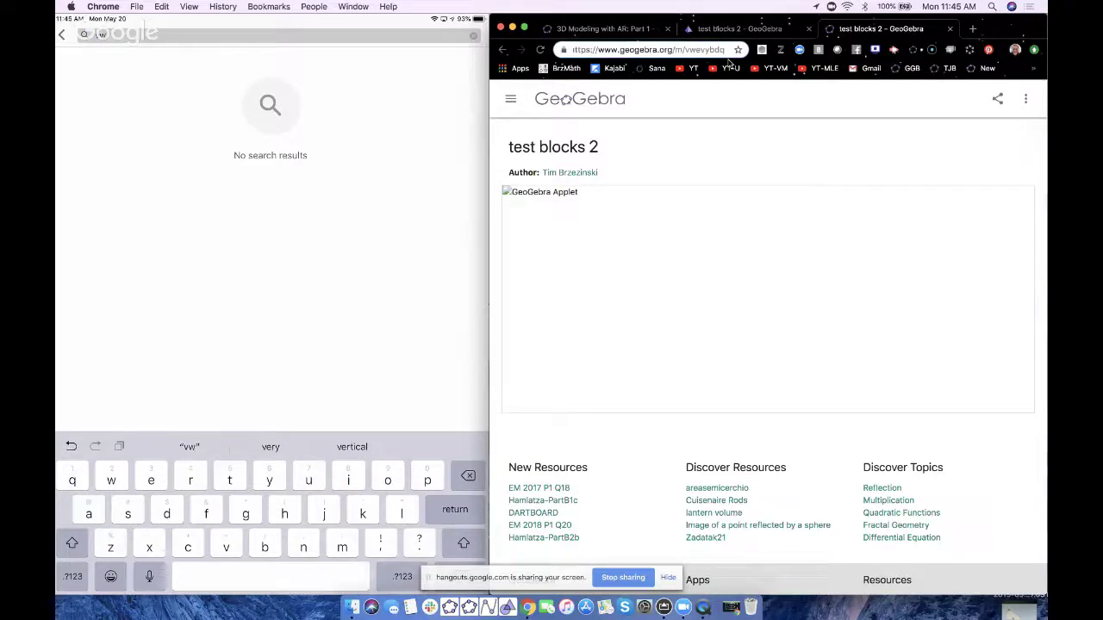
pyautogui.write('evy')
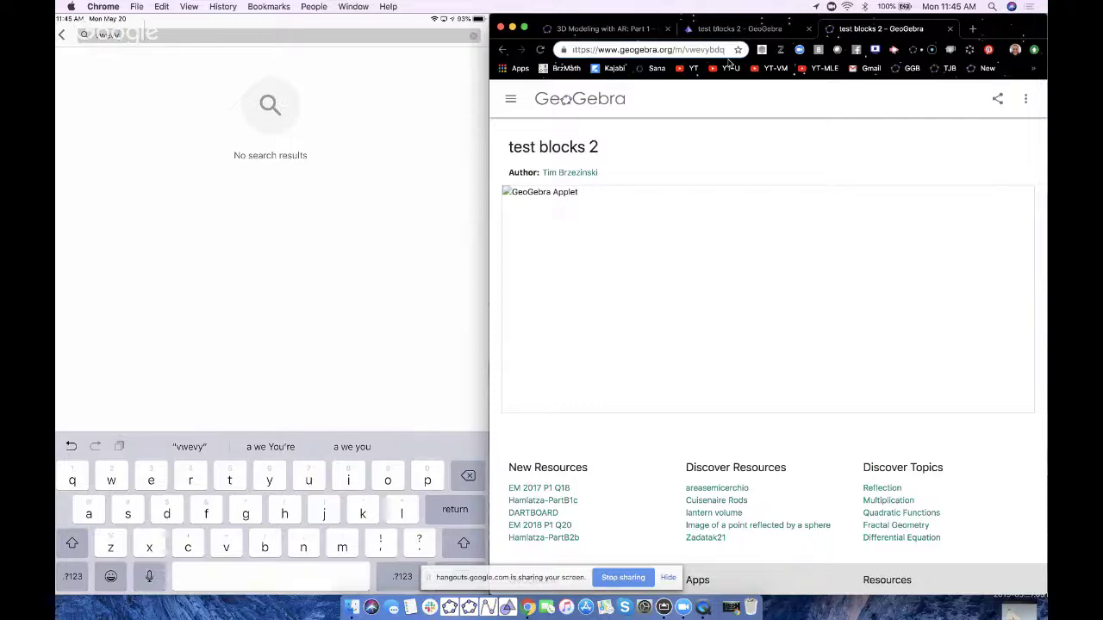
pyautogui.write('bdq')
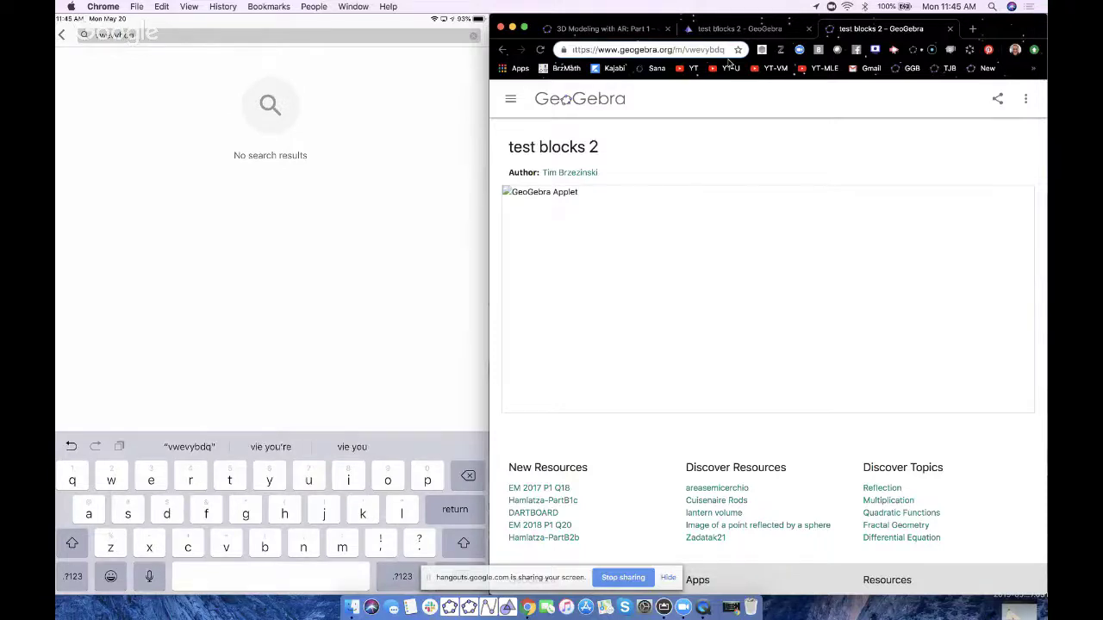
pyautogui.press('Return')
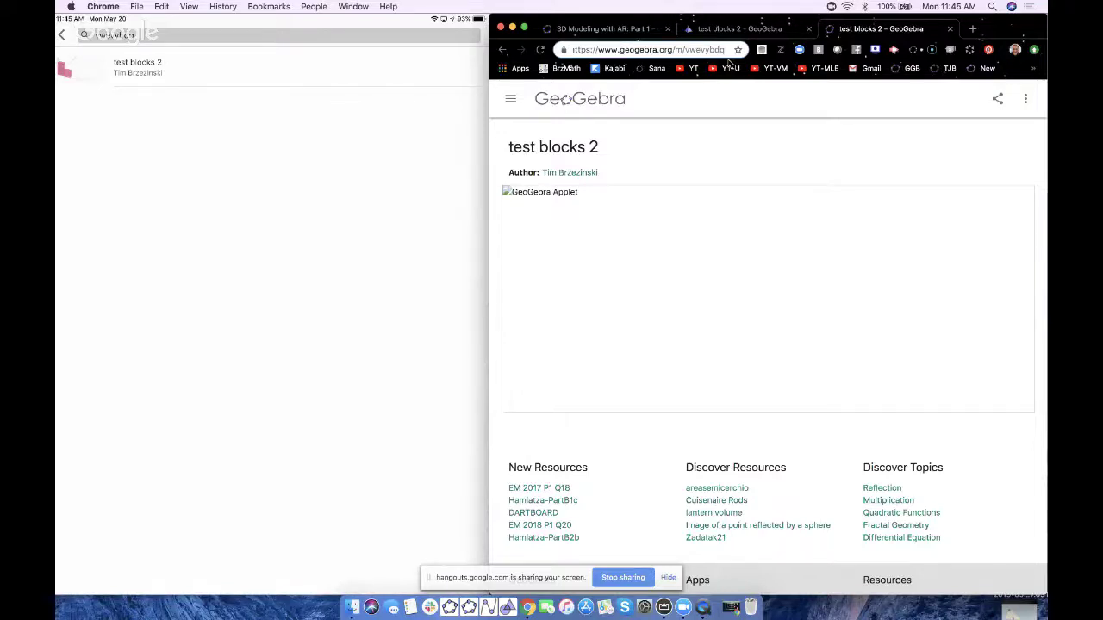
# - Open the test blocks 2 result on the iPad and switch Chrome to its 3D Calculator tab
pyautogui.click(138, 67)
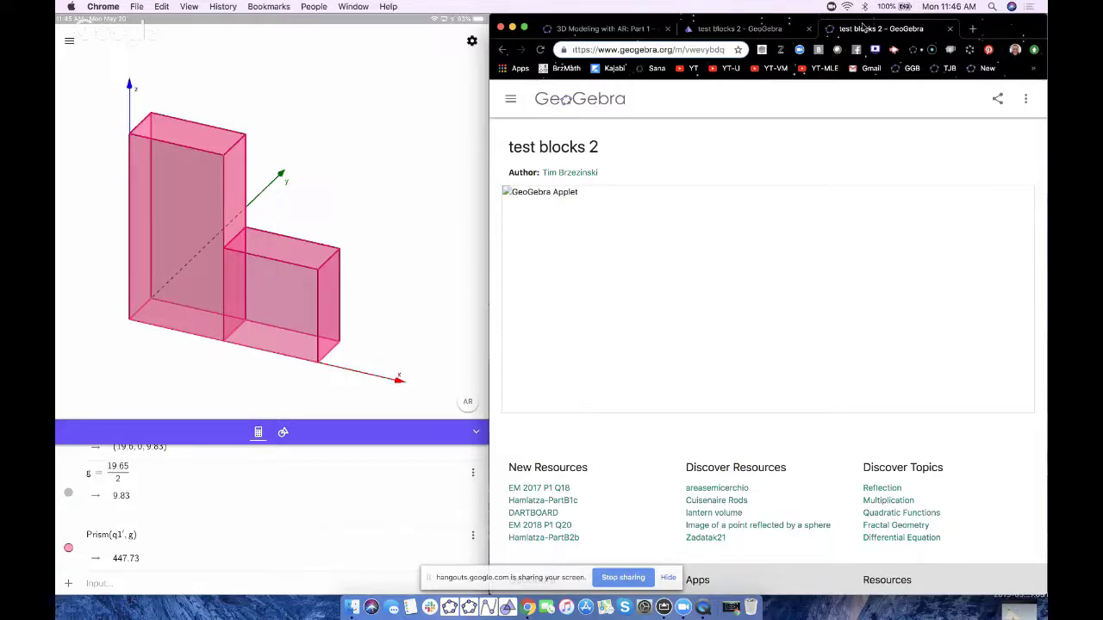
pyautogui.click(749, 32)
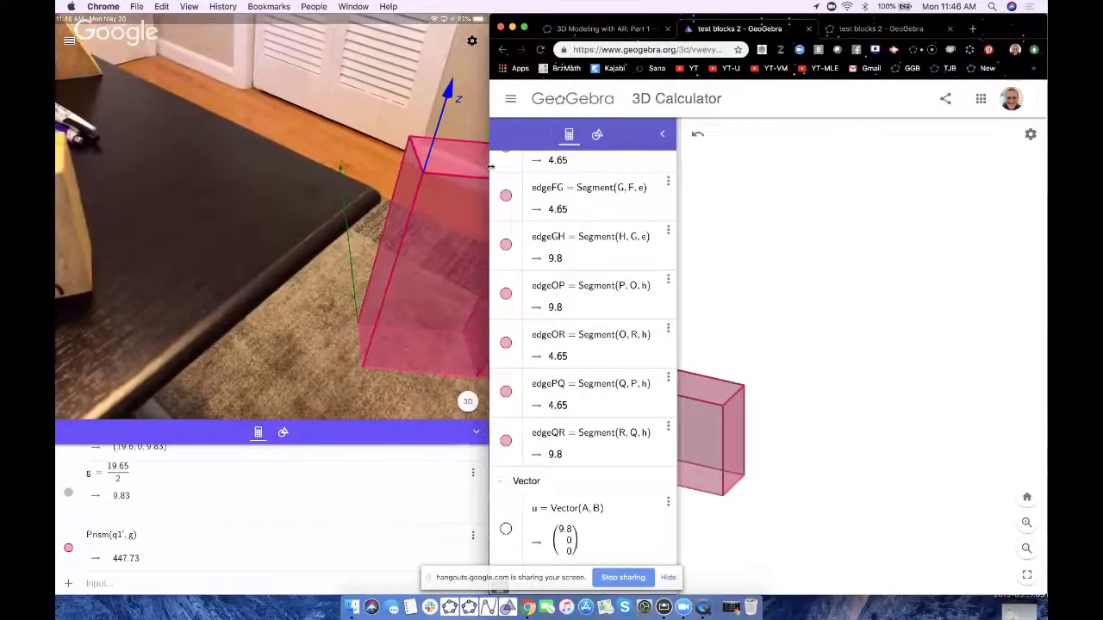
# - Make the Chrome window narrower after viewing the solid in AR
pyautogui.moveTo(489, 165)
pyautogui.mouseDown()
pyautogui.moveTo(607, 165)
pyautogui.moveTo(494, 167)
pyautogui.mouseUp()
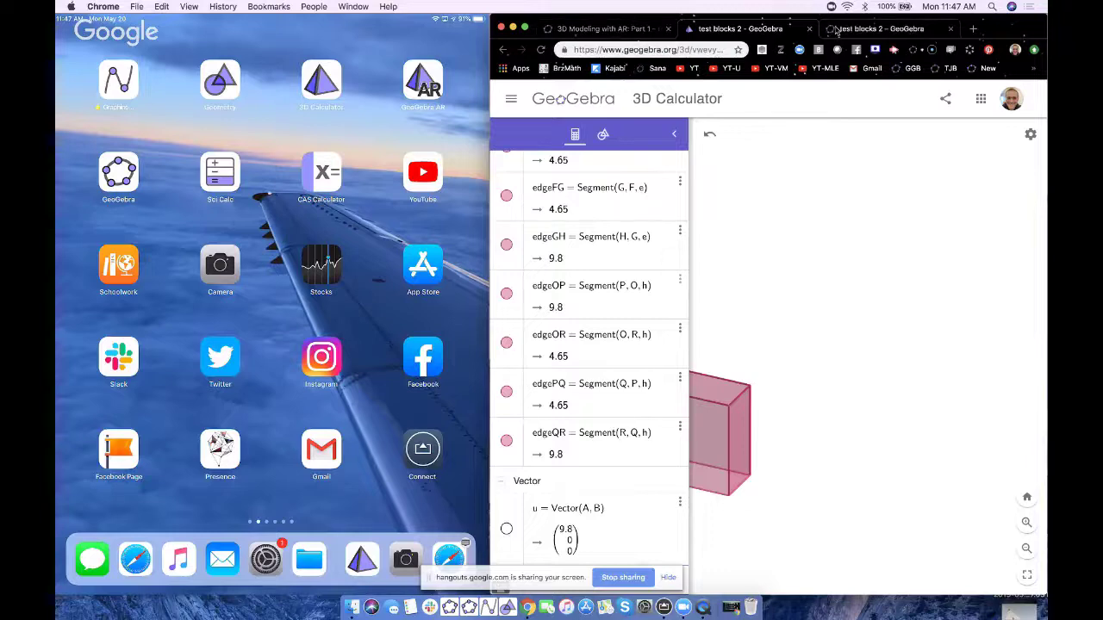
# - Switch to the third Chrome tab holding the test blocks 2 material page
pyautogui.click(879, 28)
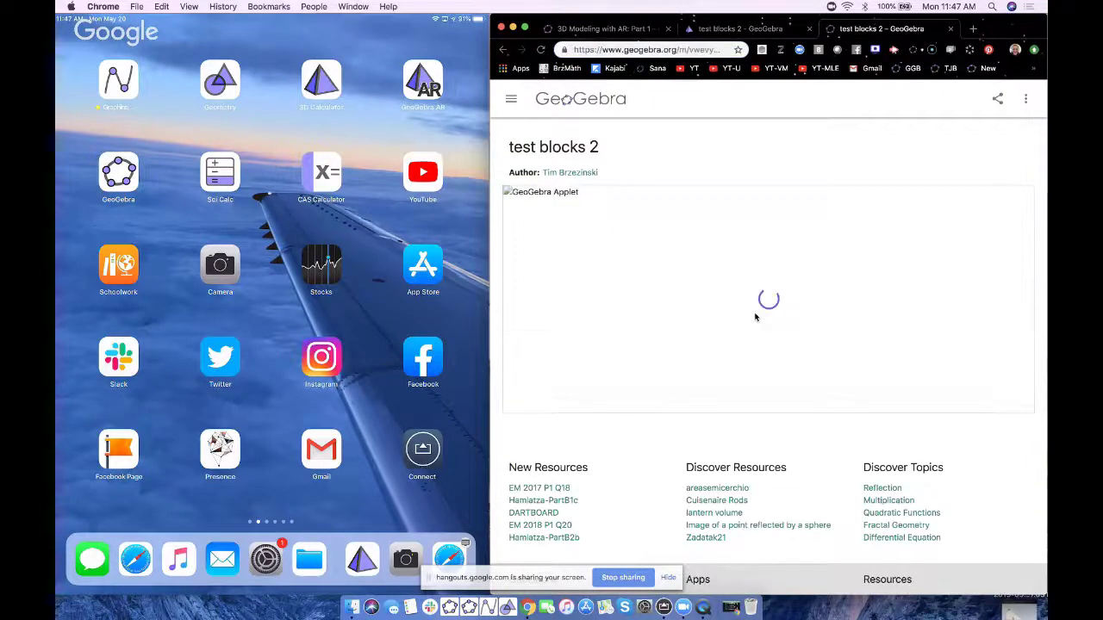